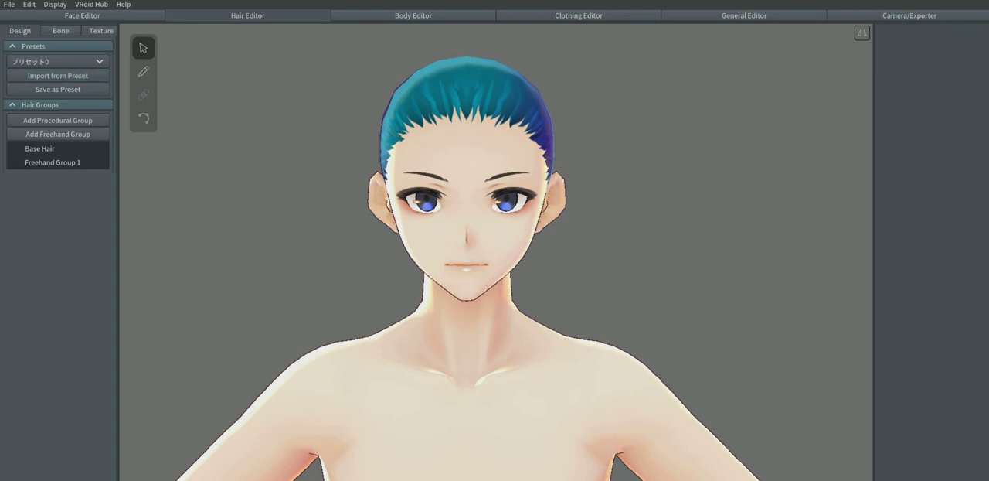
# Step: Activate the hair brush and add a new freehand hair group below Freehand Group 1
pyautogui.moveTo(587, 263)
pyautogui.mouseDown(button='right')
pyautogui.moveTo(356, 269)
pyautogui.moveTo(583, 268)
pyautogui.mouseUp(button='right')
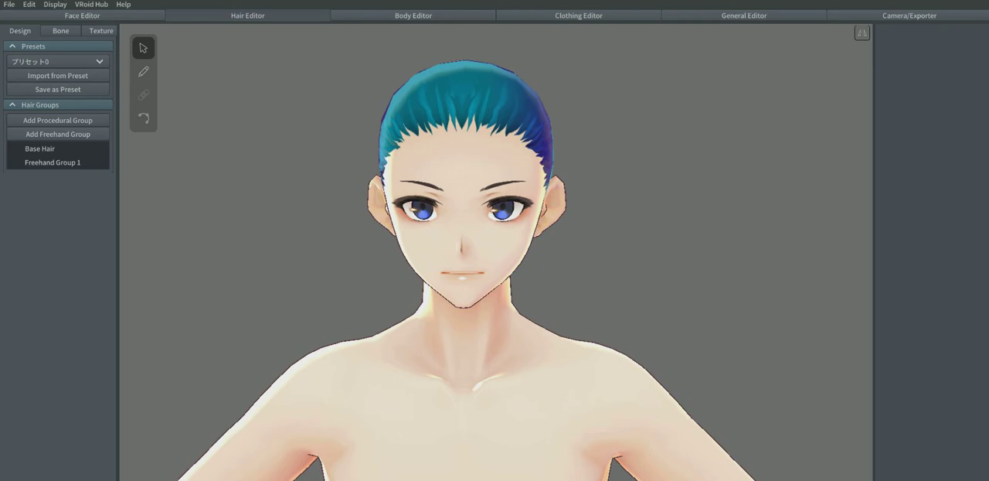
pyautogui.click(102, 30)
pyautogui.moveTo(294, 255); pyautogui.dragTo(705, 257, button='right')
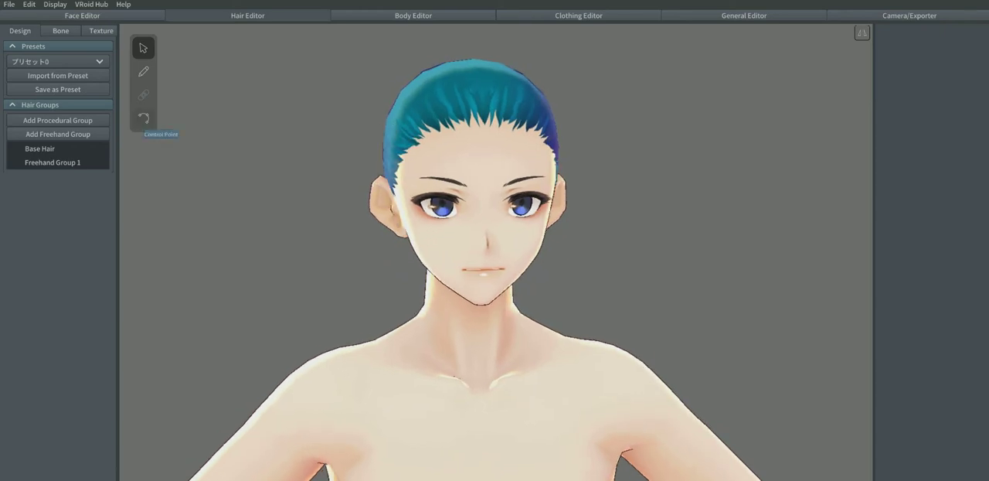
pyautogui.click(143, 71)
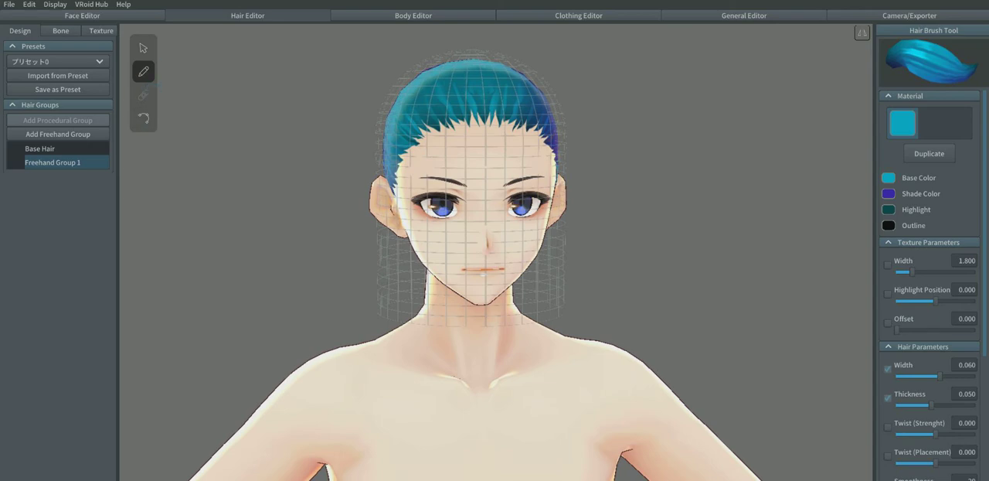
pyautogui.click(58, 133)
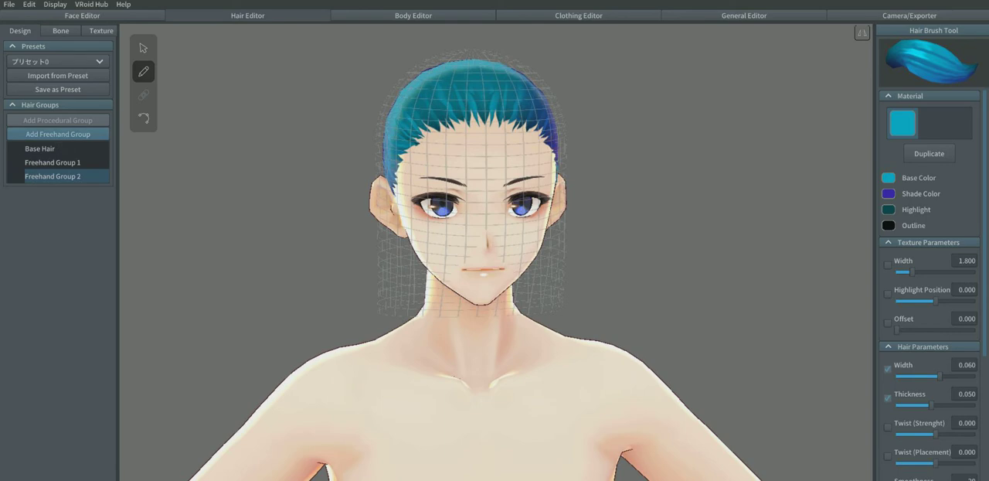
# Step: Set the Fit To Head (Z) guide parameter of Freehand Group 2 to 0.000
pyautogui.moveTo(495, 270); pyautogui.dragTo(427, 267, button='right')
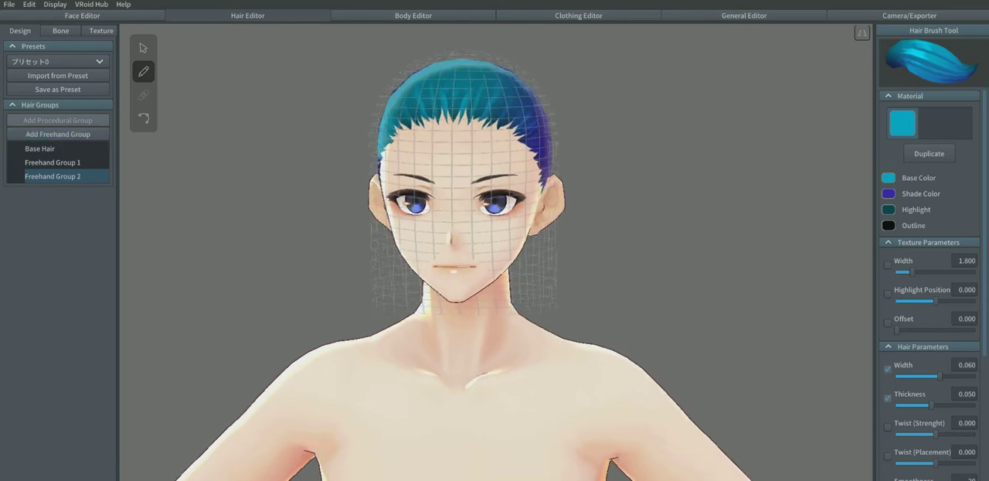
pyautogui.moveTo(495, 271)
pyautogui.mouseDown(button='right')
pyautogui.moveTo(355, 271)
pyautogui.moveTo(519, 270)
pyautogui.mouseUp(button='right')
pyautogui.scroll(-5, 929, 286)
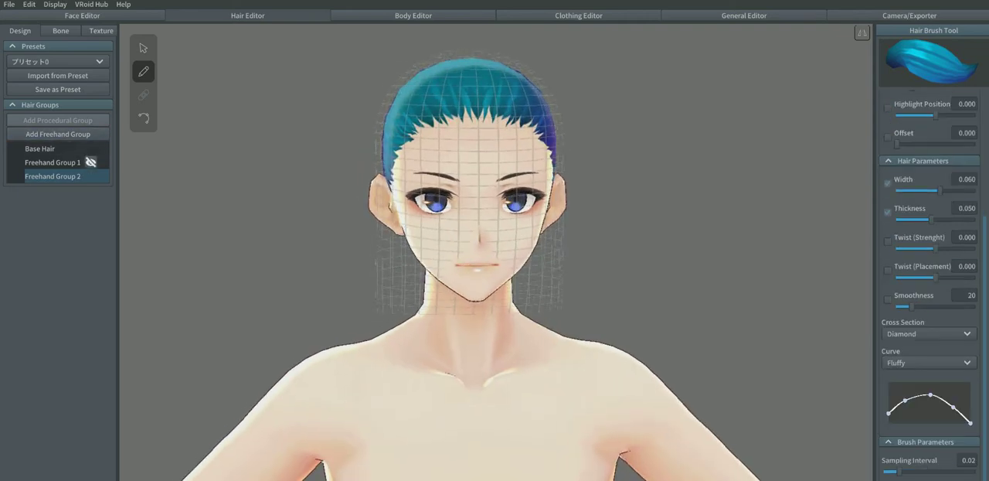
pyautogui.click(143, 48)
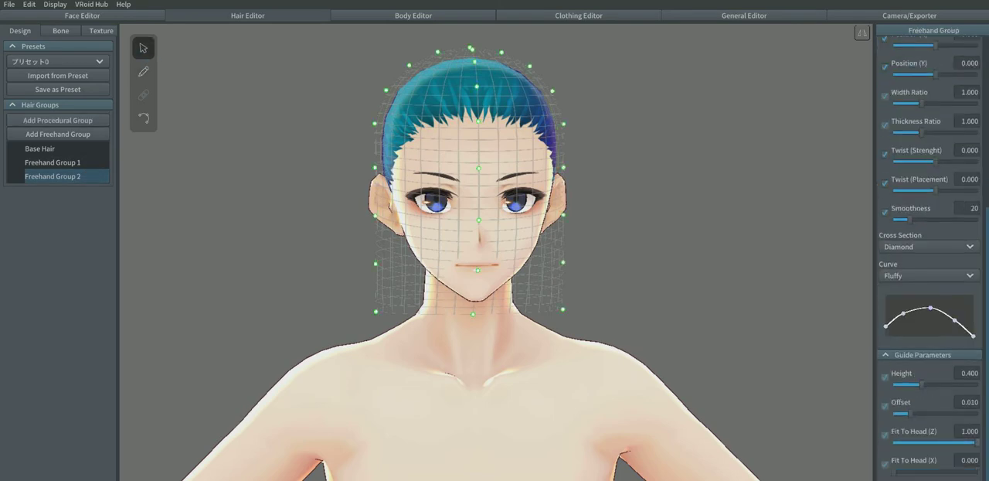
pyautogui.moveTo(977, 443); pyautogui.dragTo(894, 443)
pyautogui.moveTo(665, 293); pyautogui.dragTo(638, 298, button='right')
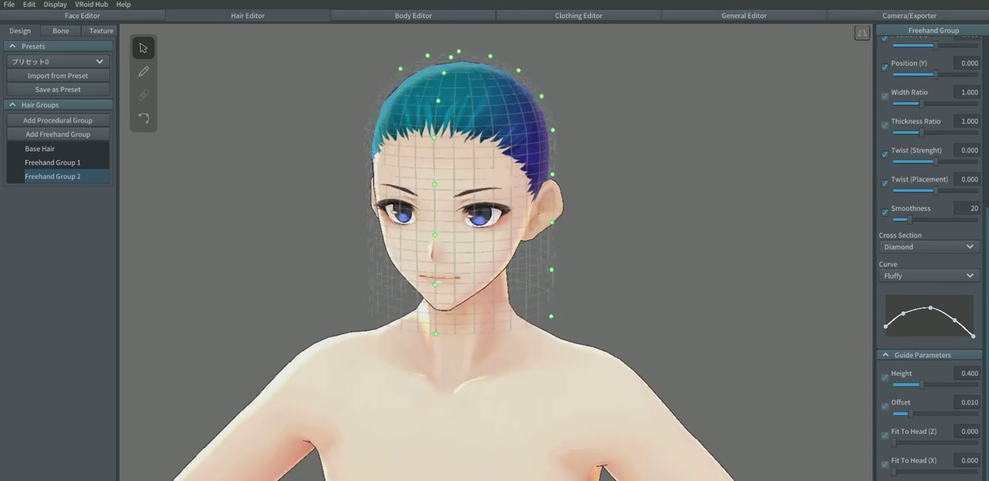
pyautogui.scroll(5, 931, 255)
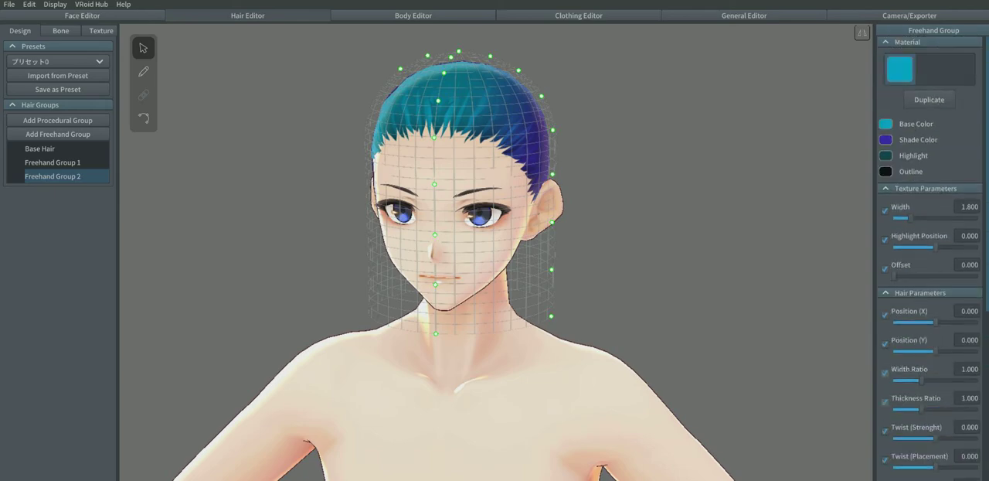
# Step: Delete the extra hair texture layer above Default Image and widen the 3D preview beside the texture
pyautogui.click(101, 31)
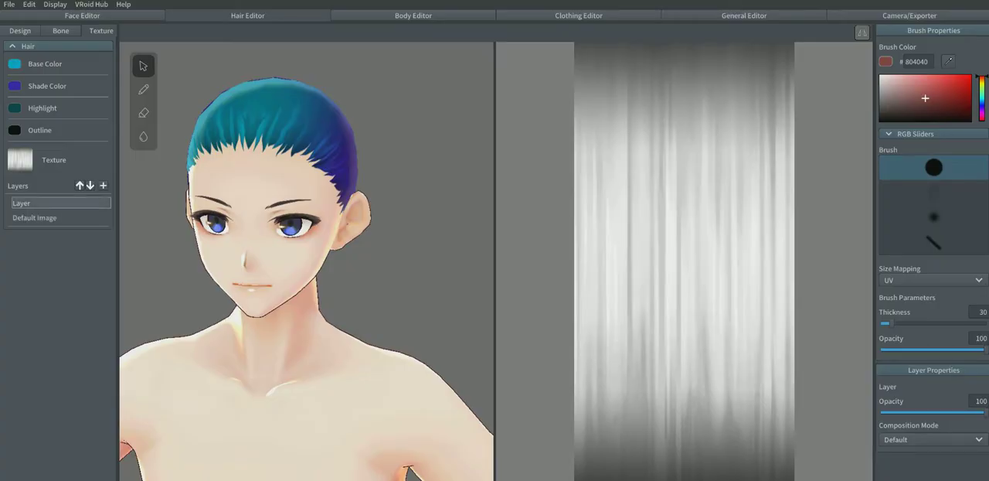
pyautogui.rightClick(47, 204)
pyautogui.click(61, 243)
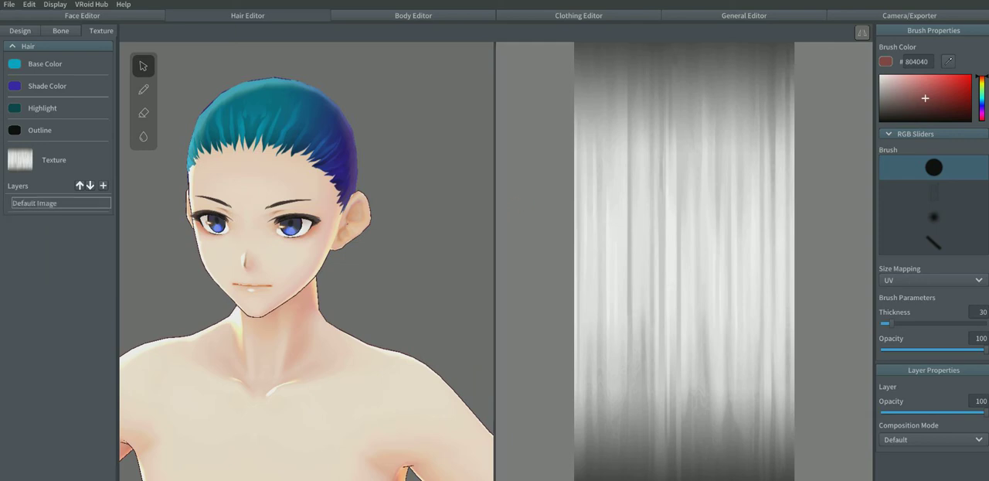
pyautogui.moveTo(495, 208); pyautogui.dragTo(568, 208)
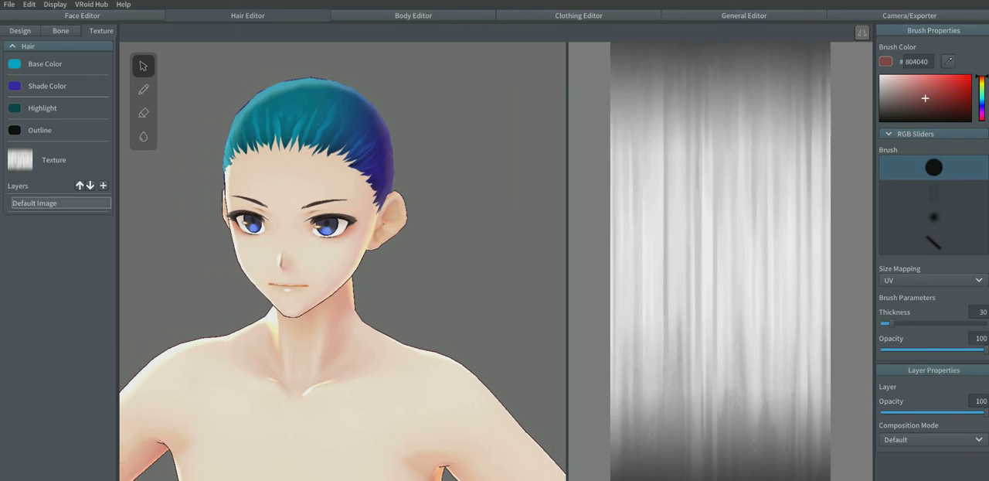
# Step: Import the black-and-white hair image 84e69a66-9f8f-2a45-a490-ae0a25e13c87.png into the Default Image layer
pyautogui.rightClick(41, 202)
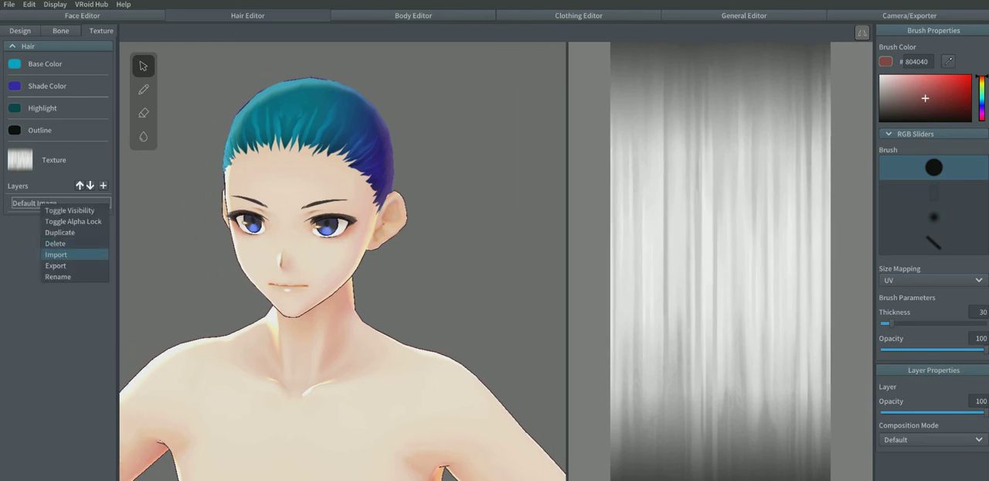
pyautogui.click(59, 254)
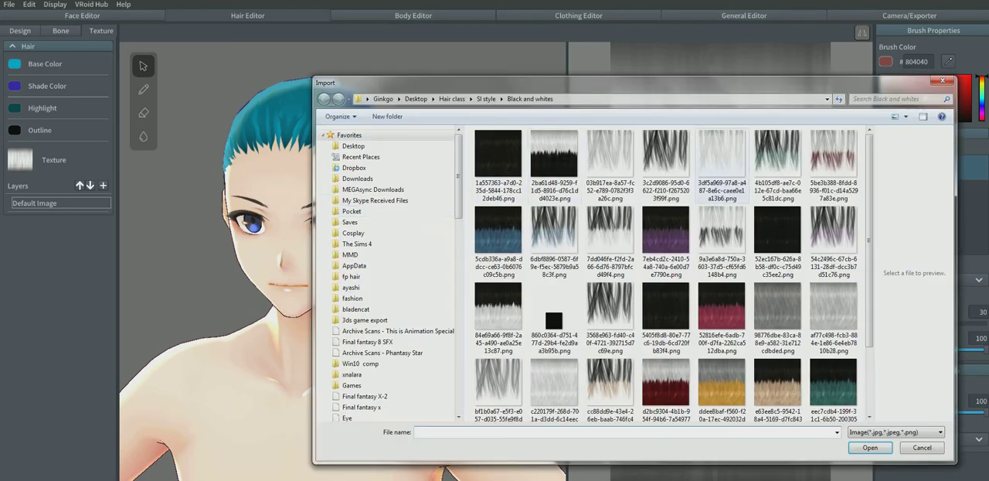
pyautogui.click(554, 155)
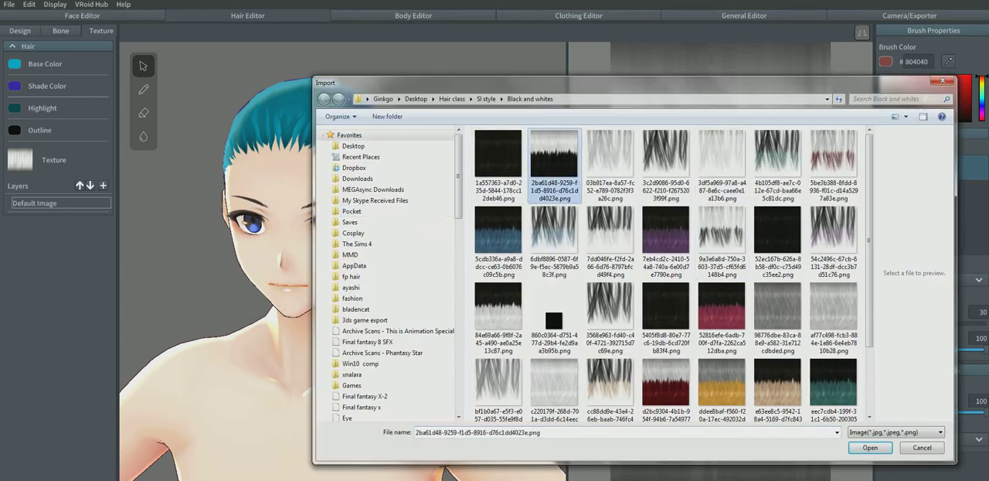
pyautogui.scroll(-2, 665, 270)
pyautogui.click(498, 231)
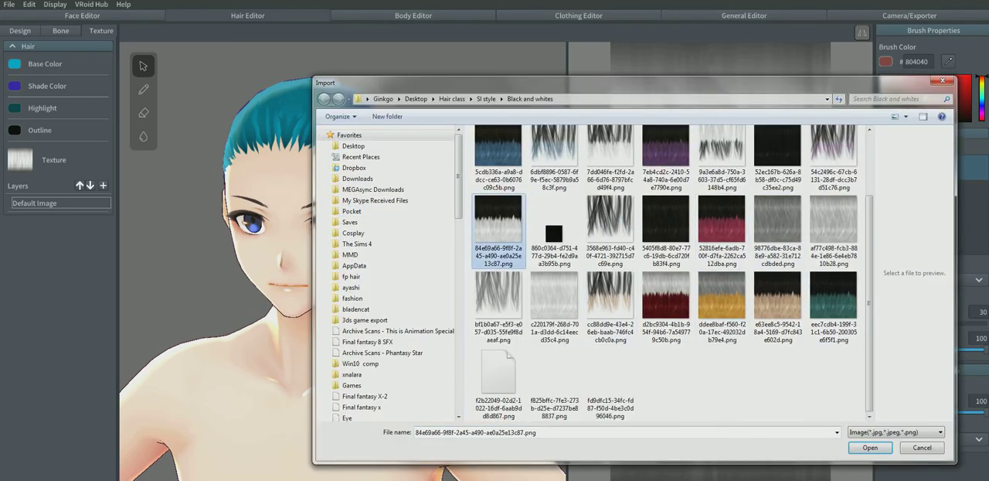
pyautogui.click(870, 447)
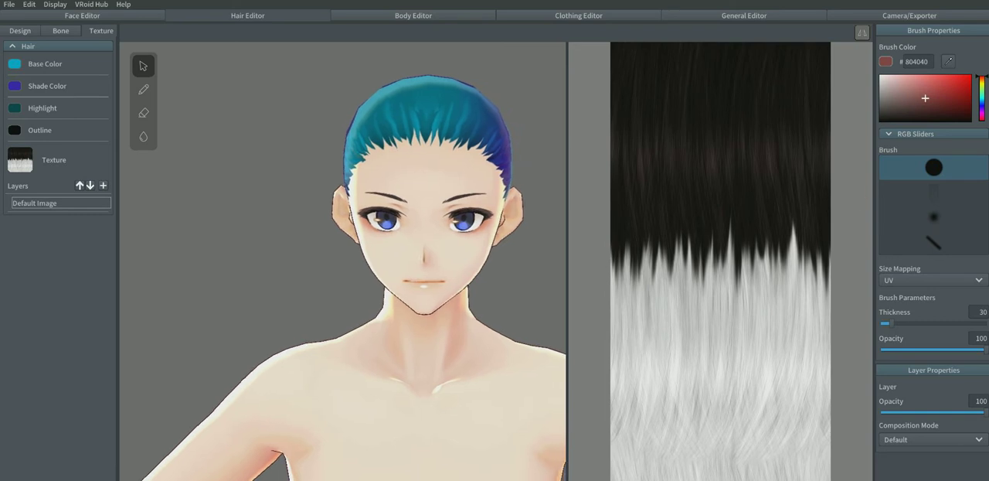
# Step: Set both the hair's base color and shade color to white
pyautogui.click(15, 64)
pyautogui.moveTo(38, 122); pyautogui.dragTo(29, 88)
pyautogui.click(15, 86)
pyautogui.click(15, 86)
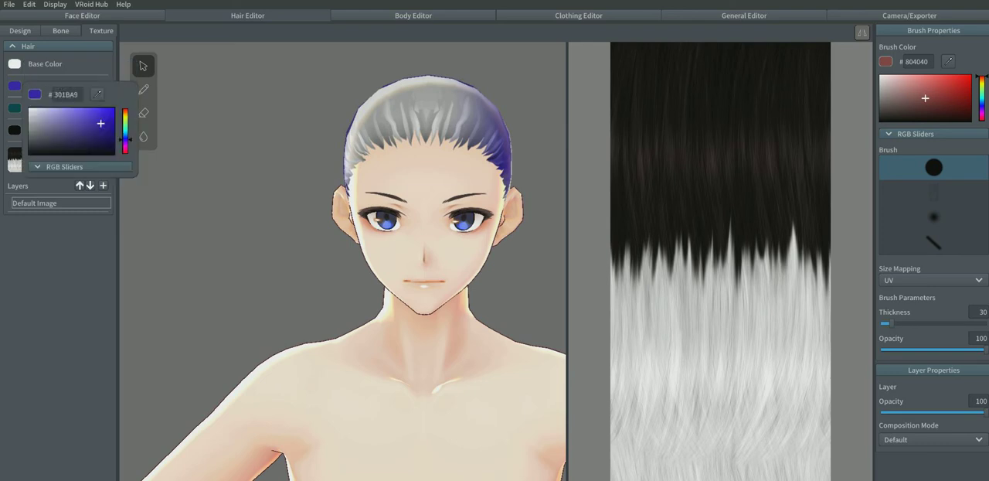
pyautogui.moveTo(64, 138); pyautogui.dragTo(29, 107)
# Step: Set the hair's highlight color to black and return to the hair brush for Freehand Group 2
pyautogui.click(15, 108)
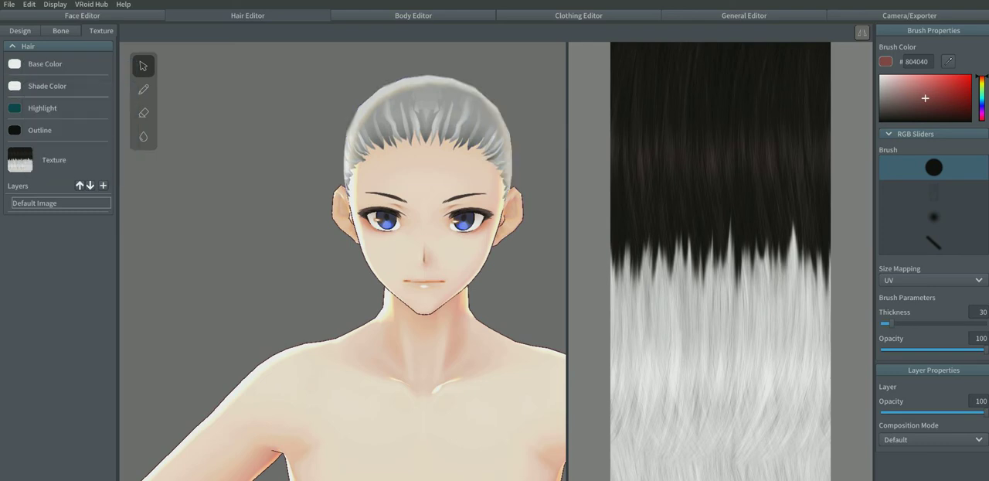
pyautogui.click(14, 108)
pyautogui.moveTo(34, 174); pyautogui.dragTo(30, 176)
pyautogui.click(15, 130)
pyautogui.click(20, 30)
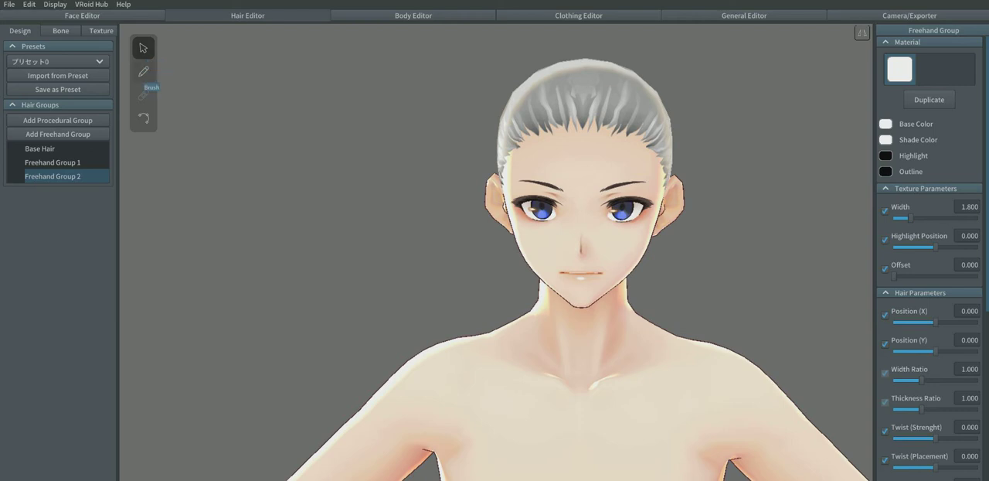
pyautogui.click(143, 72)
# Step: Draw three trial hair strands down the back of the head and one on the side in Freehand Group 2
pyautogui.moveTo(696, 325); pyautogui.dragTo(603, 325, button='right')
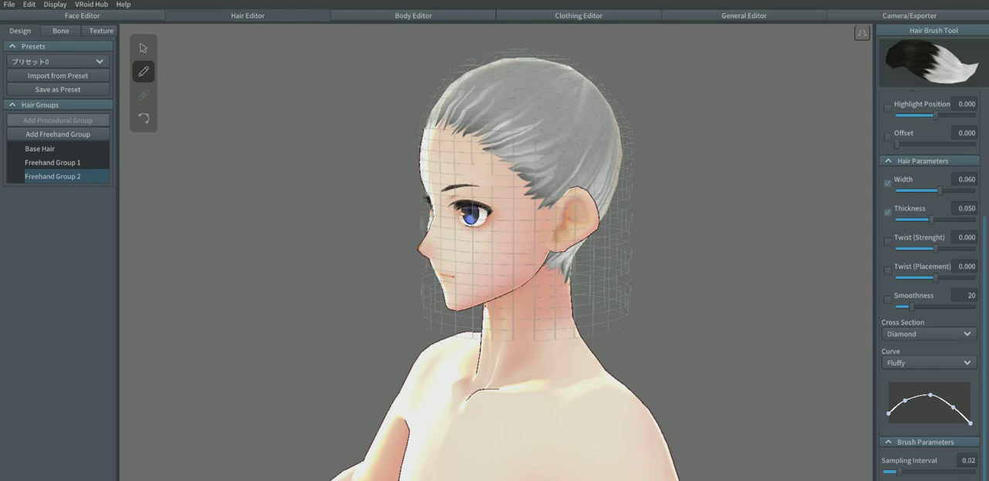
pyautogui.moveTo(571, 255); pyautogui.dragTo(386, 255, button='right')
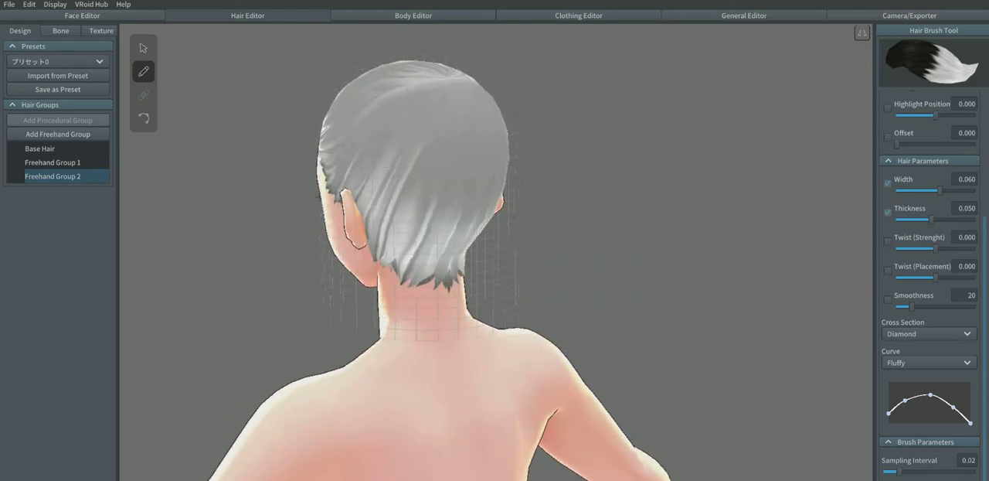
pyautogui.moveTo(411, 232); pyautogui.dragTo(414, 331)
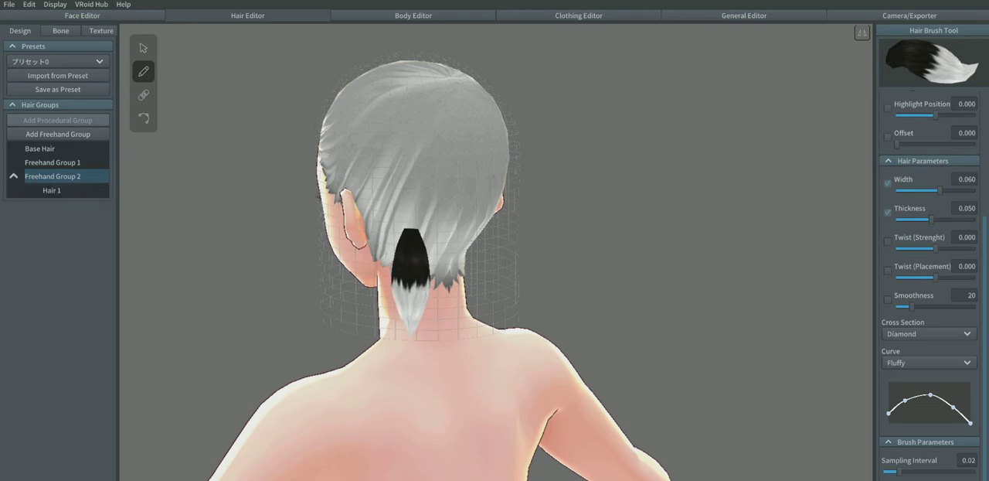
pyautogui.moveTo(408, 149); pyautogui.dragTo(408, 258)
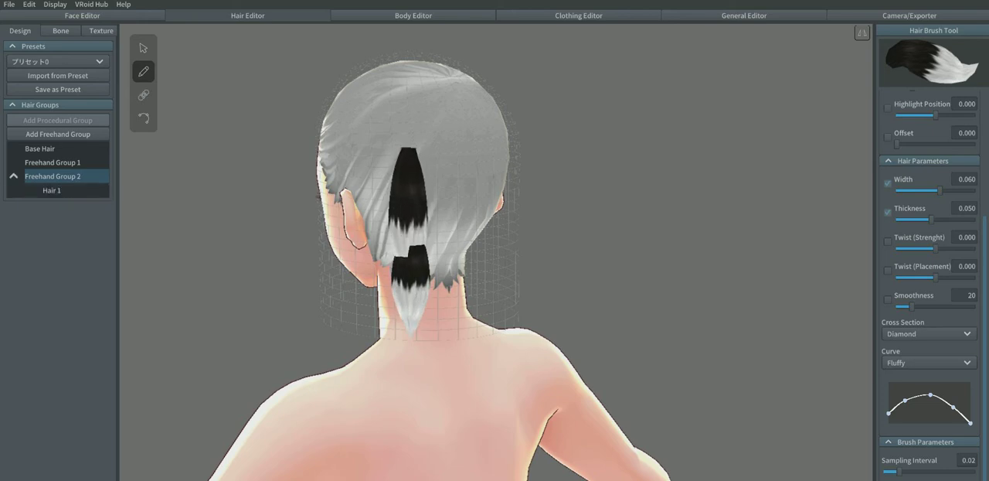
pyautogui.moveTo(410, 260); pyautogui.dragTo(463, 324, button='right')
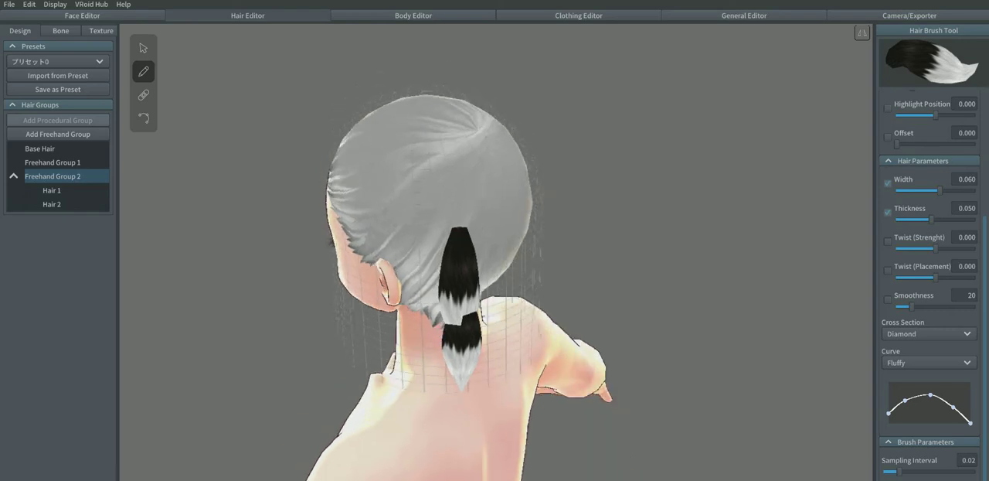
pyautogui.moveTo(421, 117); pyautogui.dragTo(468, 269)
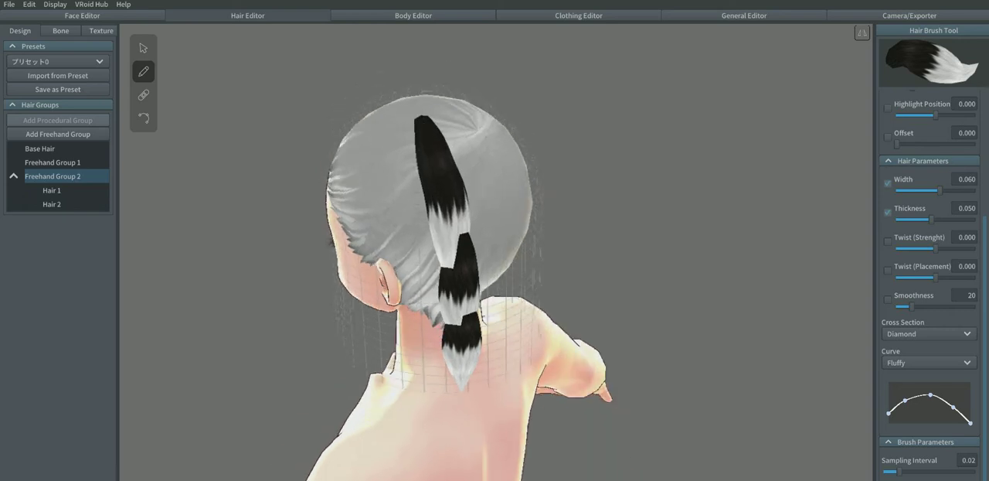
pyautogui.moveTo(468, 269)
pyautogui.mouseDown(button='right')
pyautogui.moveTo(534, 274)
pyautogui.moveTo(626, 328)
pyautogui.moveTo(580, 275)
pyautogui.mouseUp(button='right')
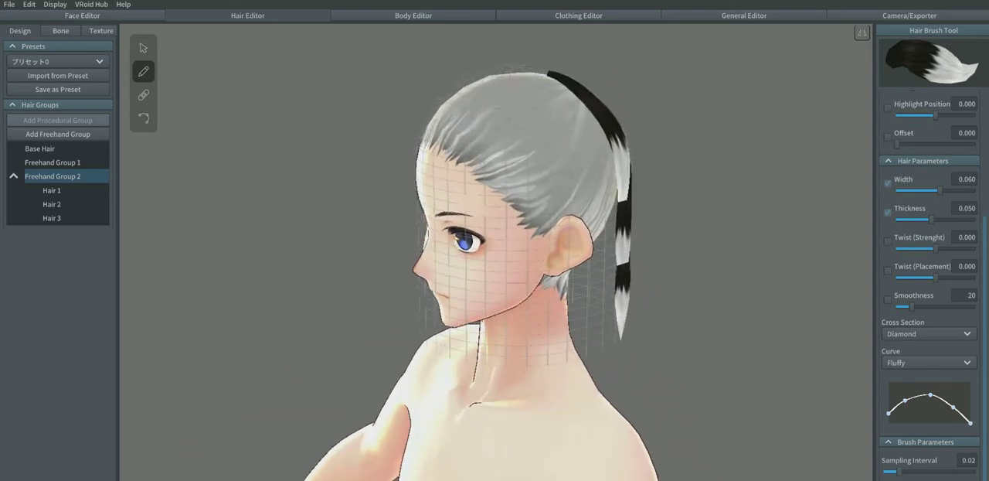
pyautogui.moveTo(503, 98); pyautogui.dragTo(504, 242)
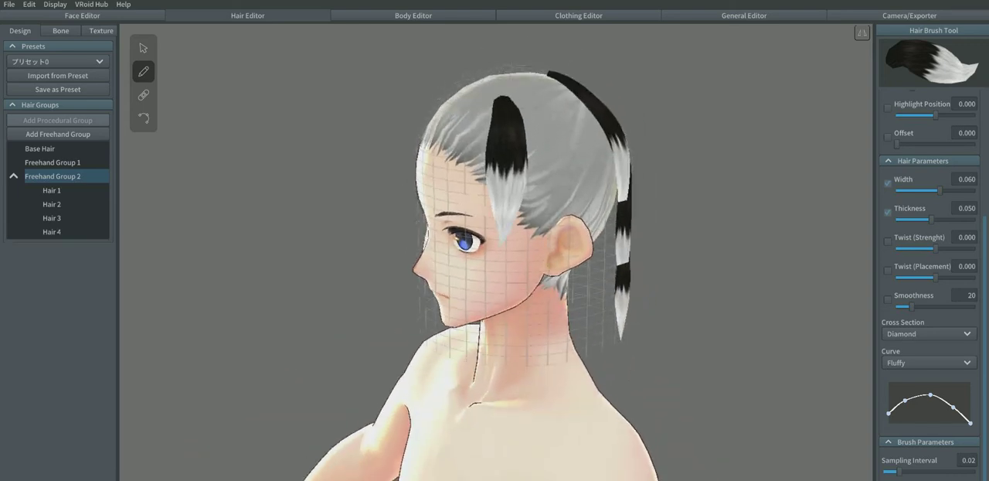
pyautogui.moveTo(506, 255)
pyautogui.mouseDown(button='right')
pyautogui.moveTo(583, 258)
pyautogui.moveTo(494, 254)
pyautogui.mouseUp(button='right')
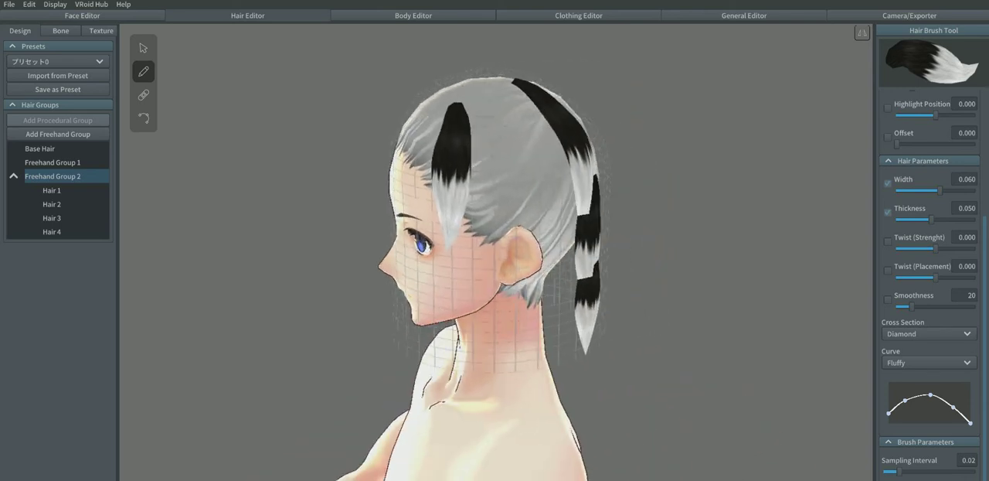
# Step: Undo all the trial hair strands drawn in Freehand Group 2
pyautogui.hotkey('ctrl', 'z')
pyautogui.hotkey('ctrl', 'z')
pyautogui.hotkey('ctrl', 'z')
pyautogui.hotkey('ctrl', 'z')
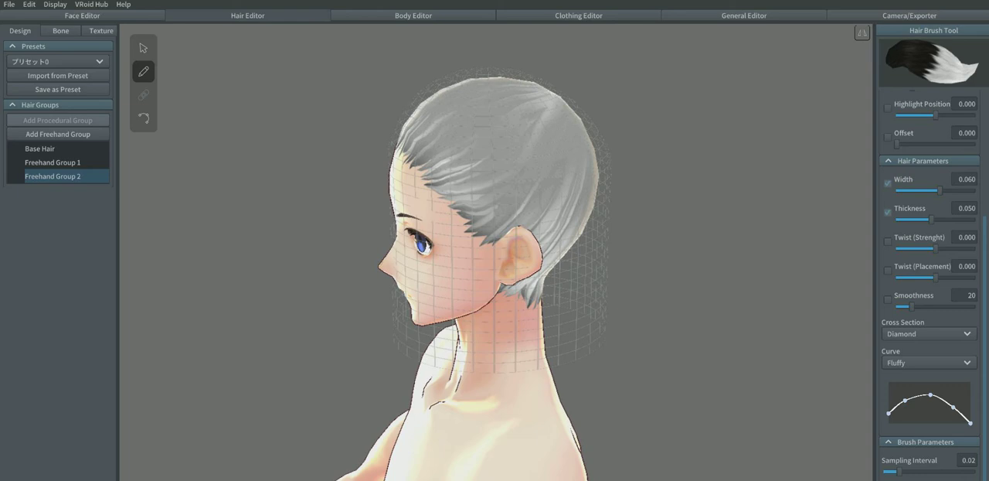
pyautogui.moveTo(519, 255); pyautogui.dragTo(466, 224, button='right')
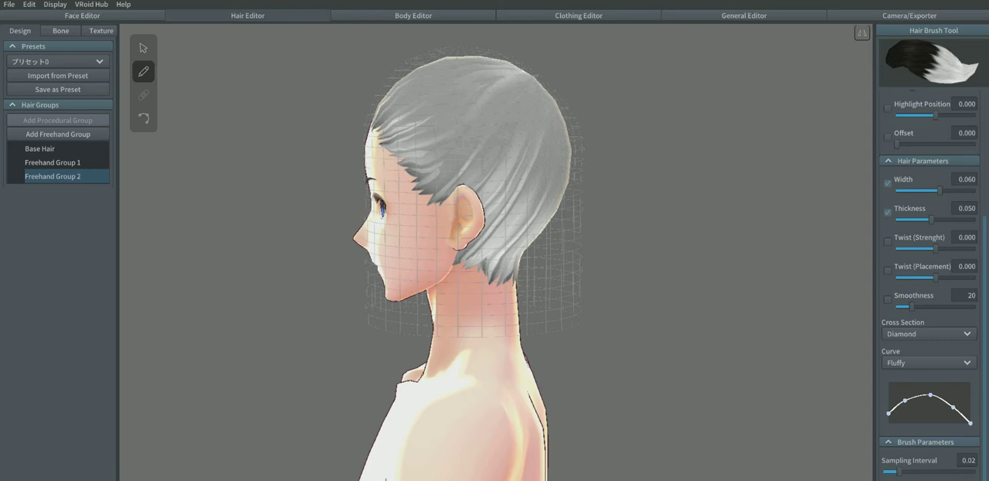
pyautogui.moveTo(386, 309); pyautogui.dragTo(772, 309, button='right')
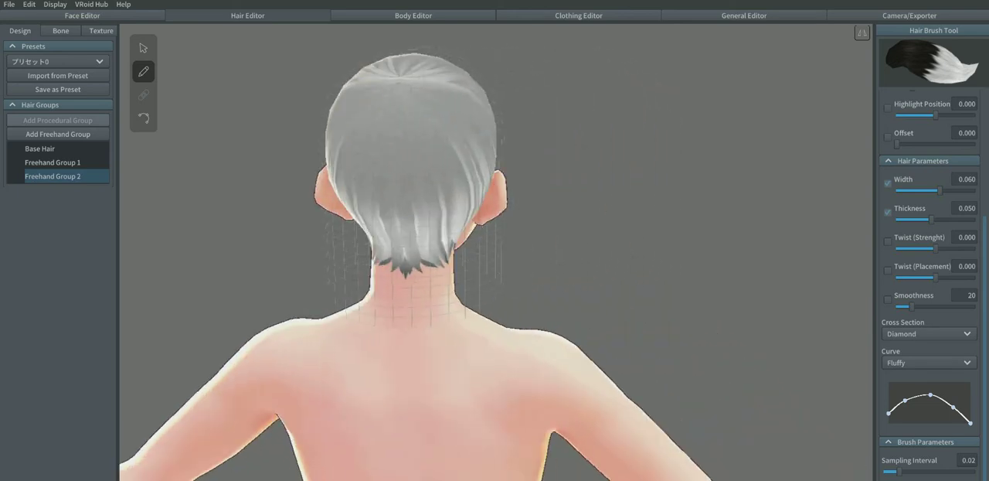
pyautogui.scroll(4, 497, 252)
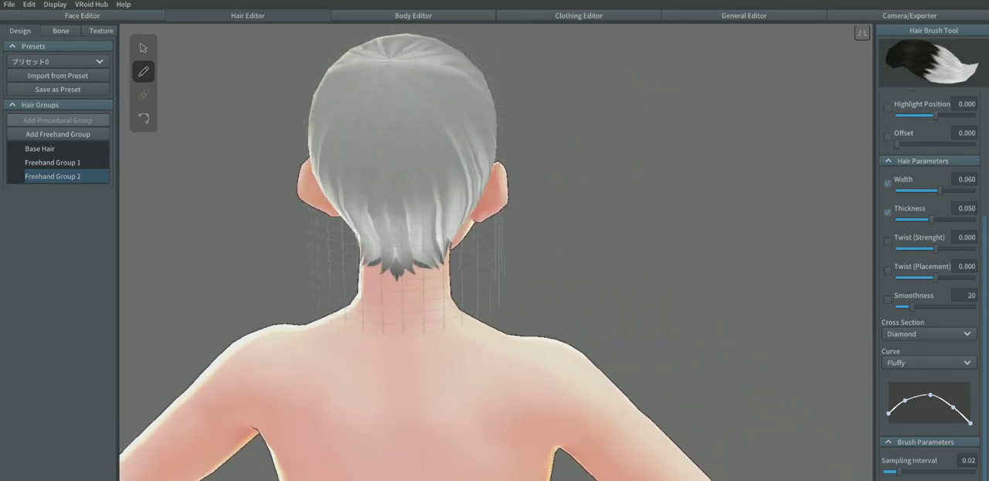
pyautogui.moveTo(433, 232); pyautogui.dragTo(614, 324, button='middle')
pyautogui.scroll(-1, 544, 274)
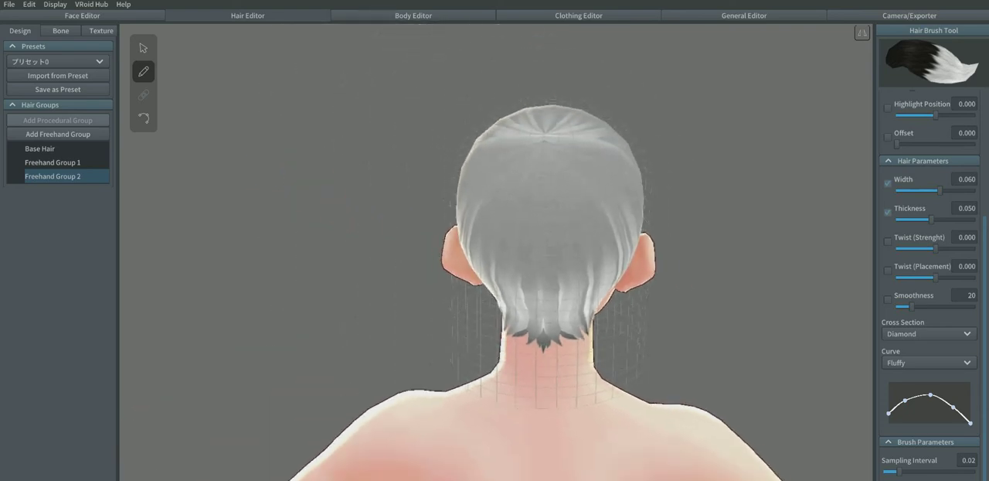
pyautogui.moveTo(557, 309); pyautogui.dragTo(510, 309, button='right')
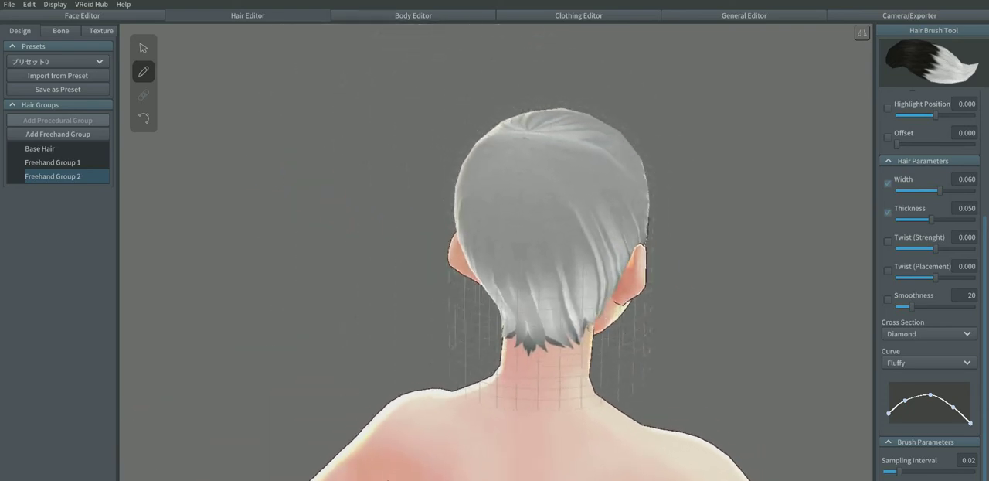
# Step: Pull the control points of Freehand Group 2's guide mesh beside the neck inward on both sides, at jaw level and at the lowest row
pyautogui.moveTo(556, 309); pyautogui.dragTo(499, 310, button='right')
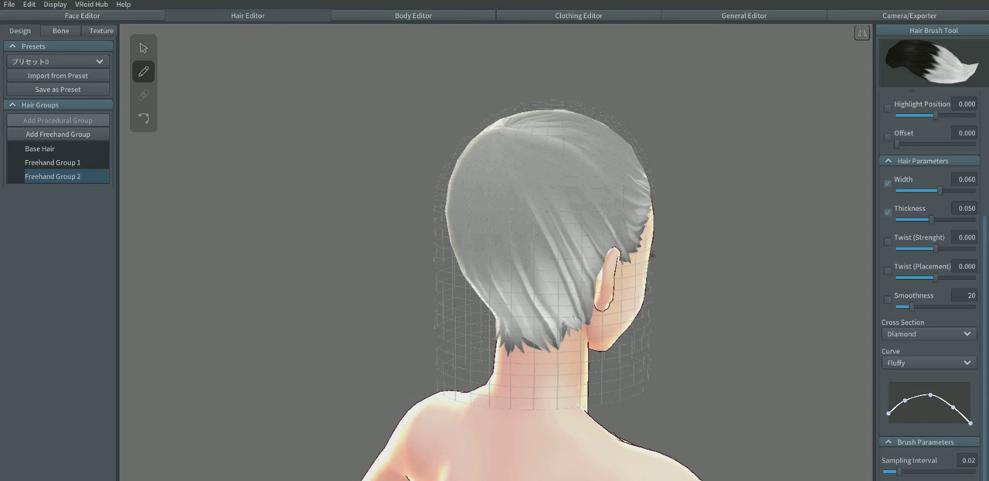
pyautogui.moveTo(495, 262); pyautogui.dragTo(596, 259, button='right')
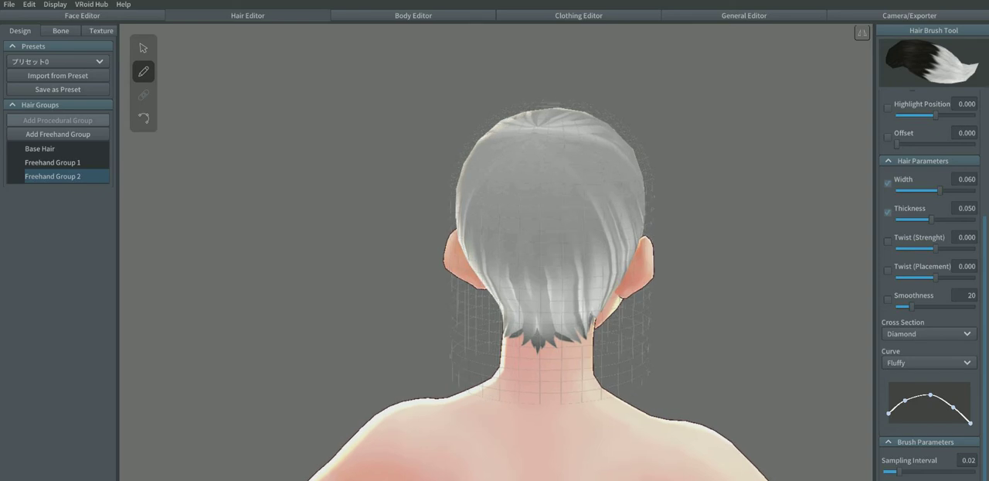
pyautogui.click(142, 48)
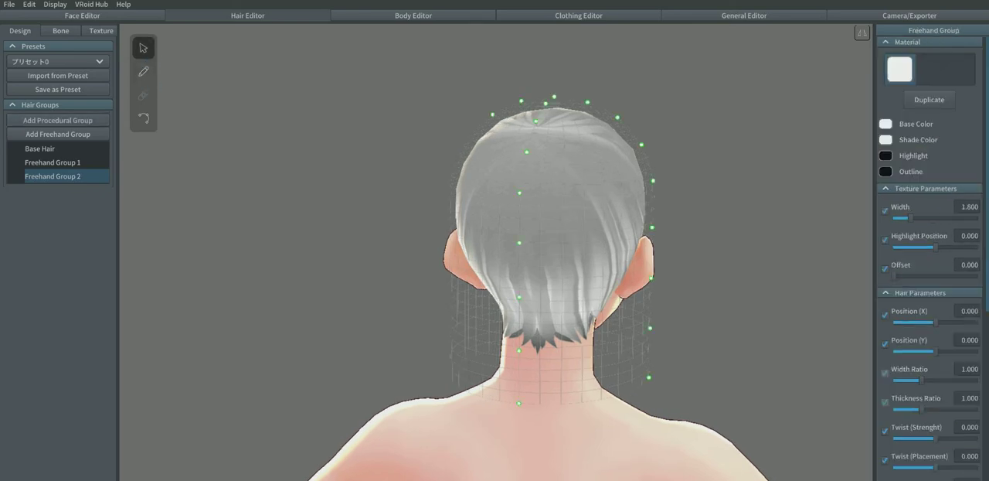
pyautogui.moveTo(494, 263); pyautogui.dragTo(522, 260, button='right')
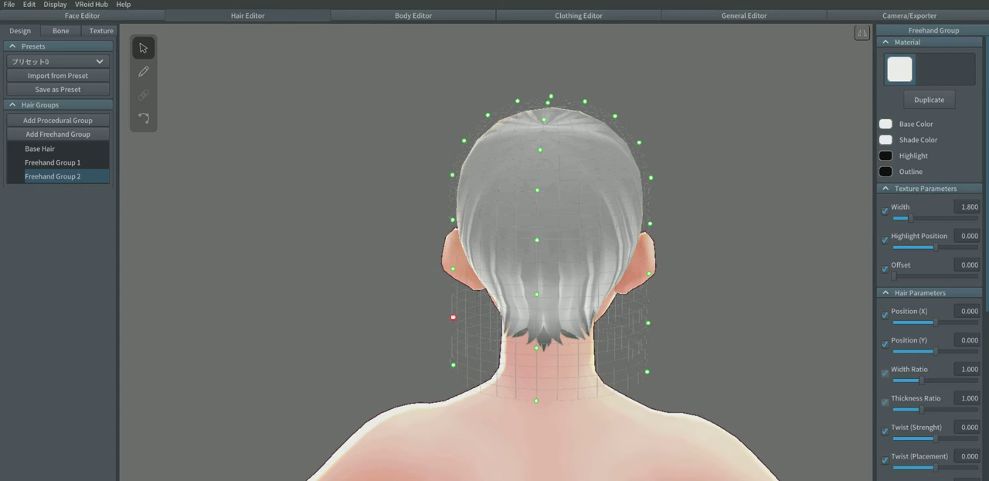
pyautogui.moveTo(453, 316); pyautogui.dragTo(484, 327)
pyautogui.hotkey('ctrl', 'z')
pyautogui.moveTo(649, 323); pyautogui.dragTo(612, 330)
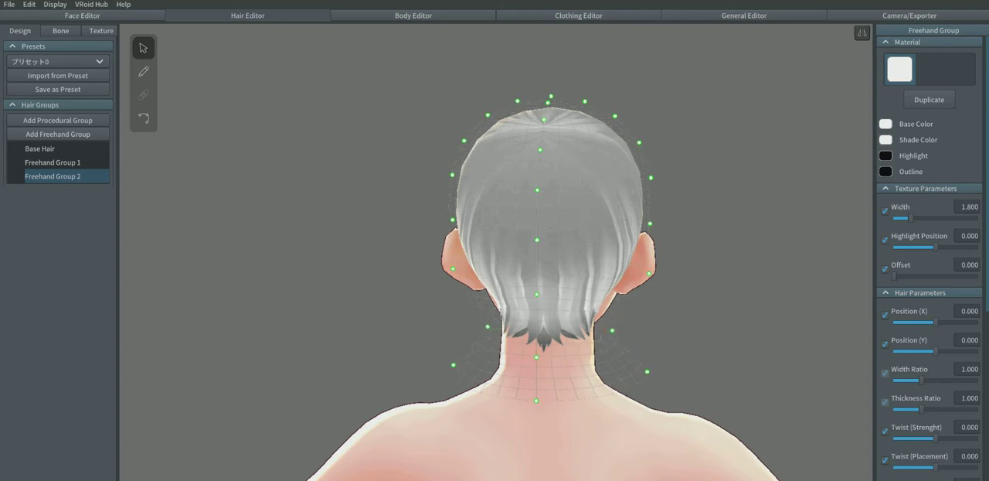
pyautogui.moveTo(618, 332); pyautogui.dragTo(639, 325, button='right')
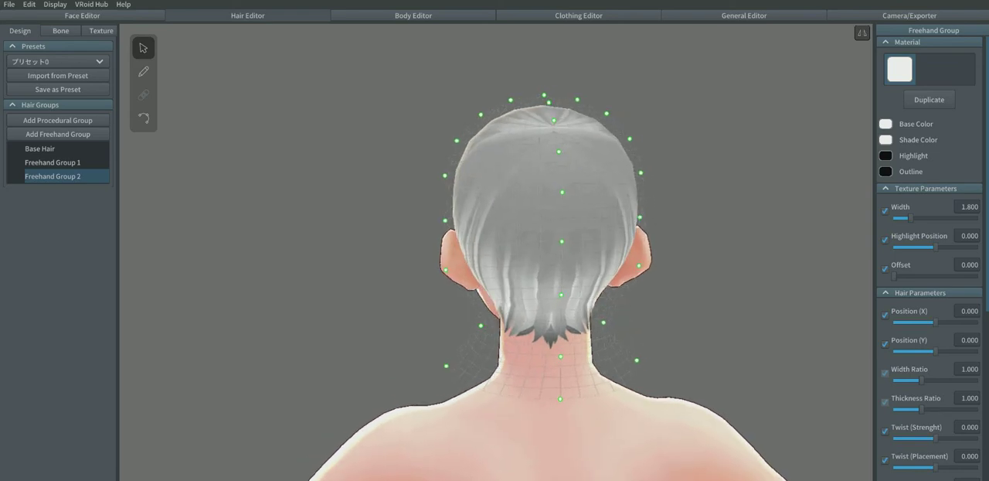
pyautogui.moveTo(637, 360); pyautogui.dragTo(602, 363)
pyautogui.moveTo(611, 357); pyautogui.dragTo(620, 355, button='right')
# Step: Move the two lowest back control points of the guide mesh inward so the mesh follows the nape
pyautogui.moveTo(494, 255); pyautogui.dragTo(576, 255, button='right')
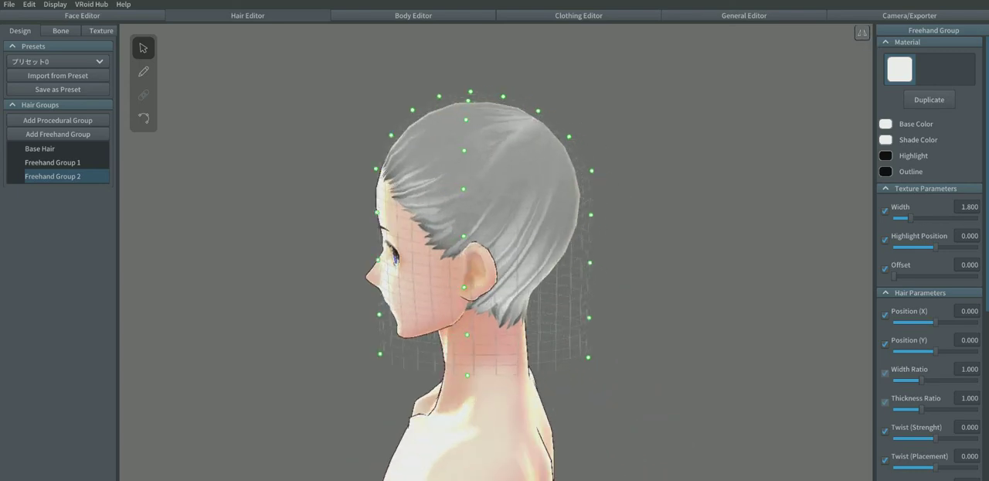
pyautogui.moveTo(589, 317); pyautogui.dragTo(542, 322)
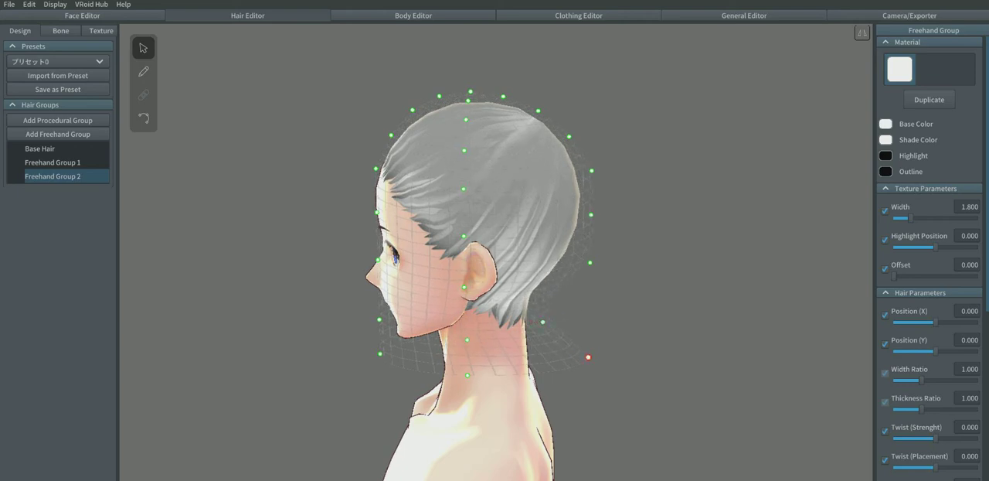
pyautogui.moveTo(588, 357); pyautogui.dragTo(541, 371)
pyautogui.moveTo(587, 324); pyautogui.dragTo(356, 321, button='right')
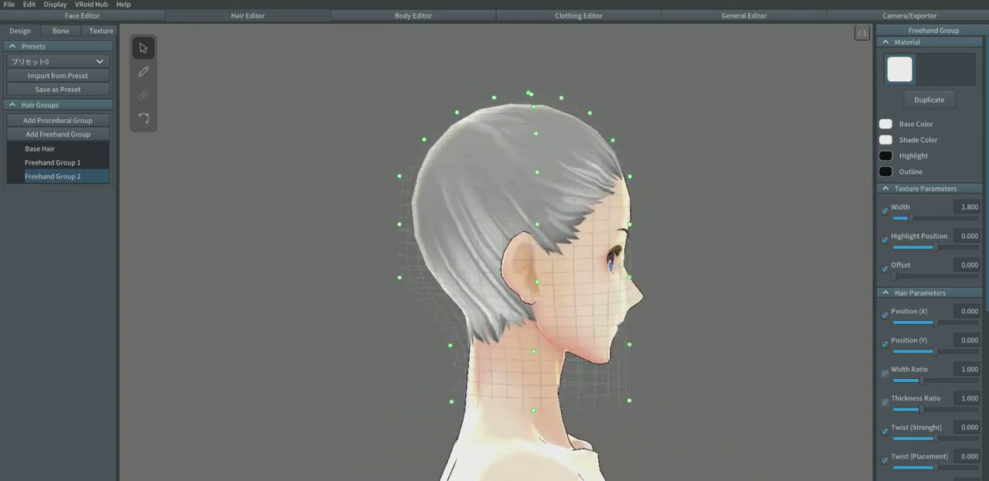
# Step: Pull the guide mesh slightly outward at the back of the skull and turn on mirrored editing
pyautogui.moveTo(400, 224); pyautogui.dragTo(390, 223)
pyautogui.click(862, 33)
pyautogui.moveTo(525, 263); pyautogui.dragTo(717, 260, button='right')
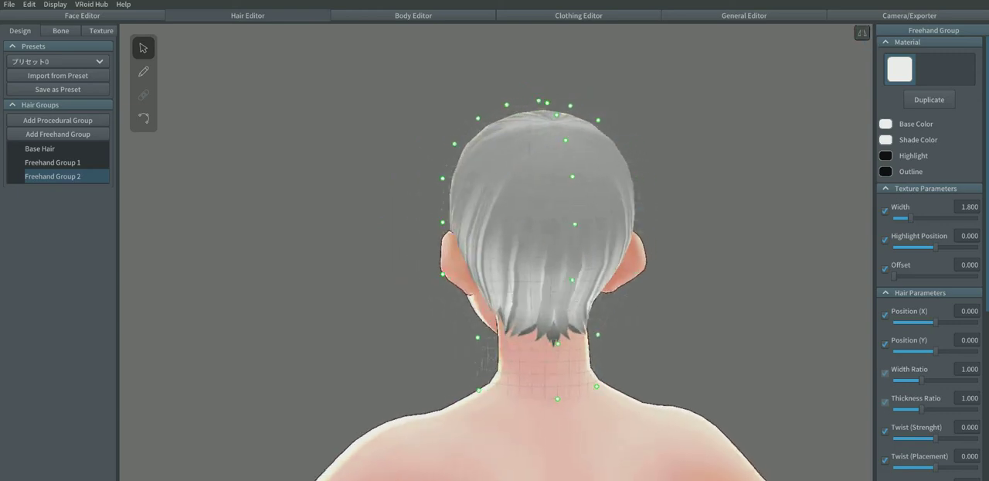
# Step: Draw two mirrored pairs of hair strands down the sides of the neck below the ears with the hair brush
pyautogui.click(144, 72)
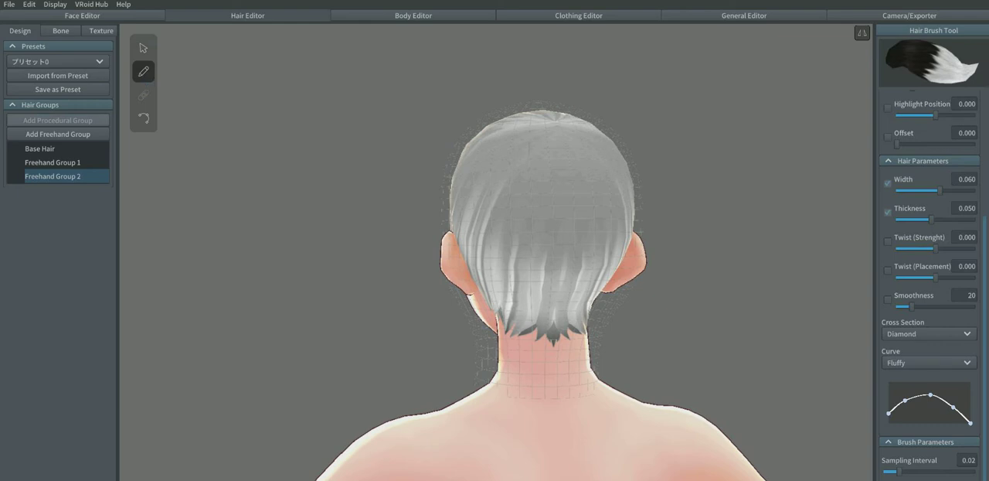
pyautogui.moveTo(556, 255); pyautogui.dragTo(535, 255, button='right')
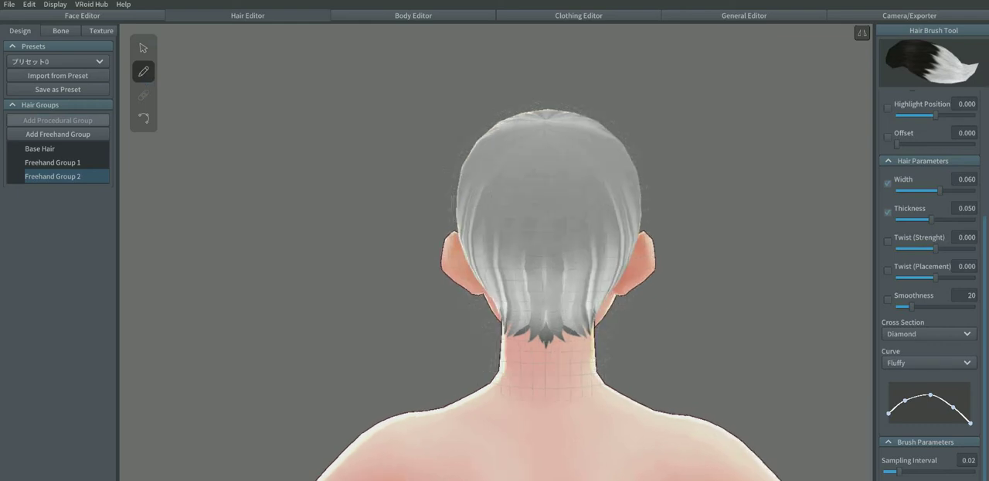
pyautogui.moveTo(557, 255); pyautogui.dragTo(498, 256, button='right')
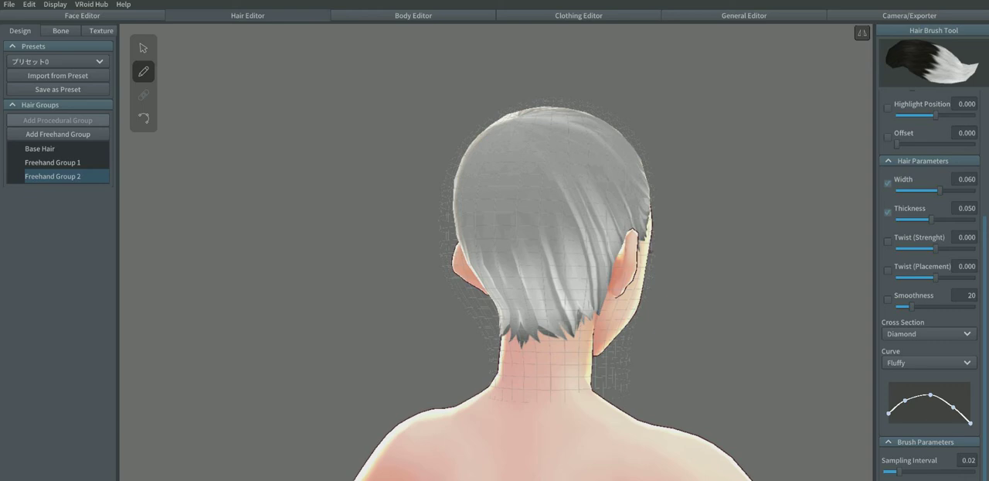
pyautogui.moveTo(652, 251); pyautogui.dragTo(707, 268, button='right')
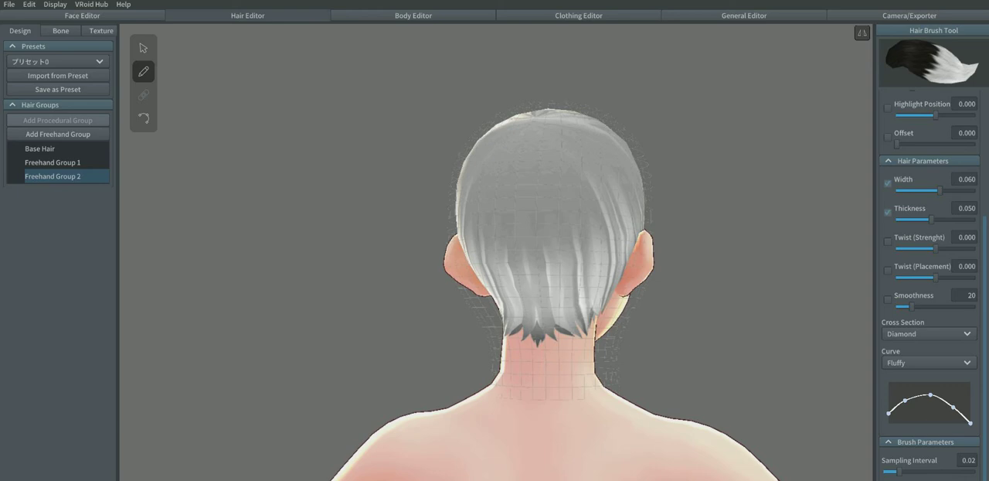
pyautogui.moveTo(707, 268); pyautogui.dragTo(620, 269, button='right')
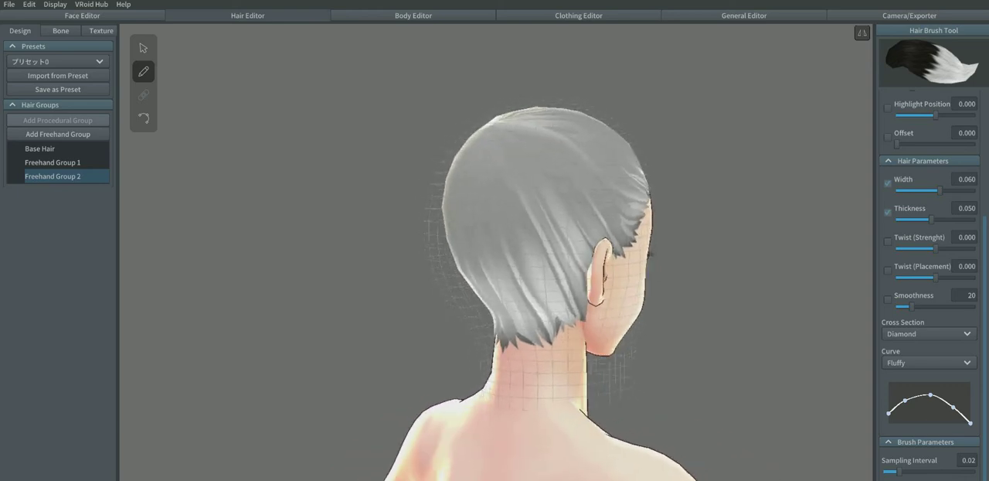
pyautogui.moveTo(573, 302); pyautogui.dragTo(577, 402)
pyautogui.moveTo(552, 302); pyautogui.dragTo(555, 383)
pyautogui.moveTo(555, 382)
pyautogui.mouseDown(button='right')
pyautogui.moveTo(639, 382)
pyautogui.moveTo(624, 389)
pyautogui.mouseUp(button='right')
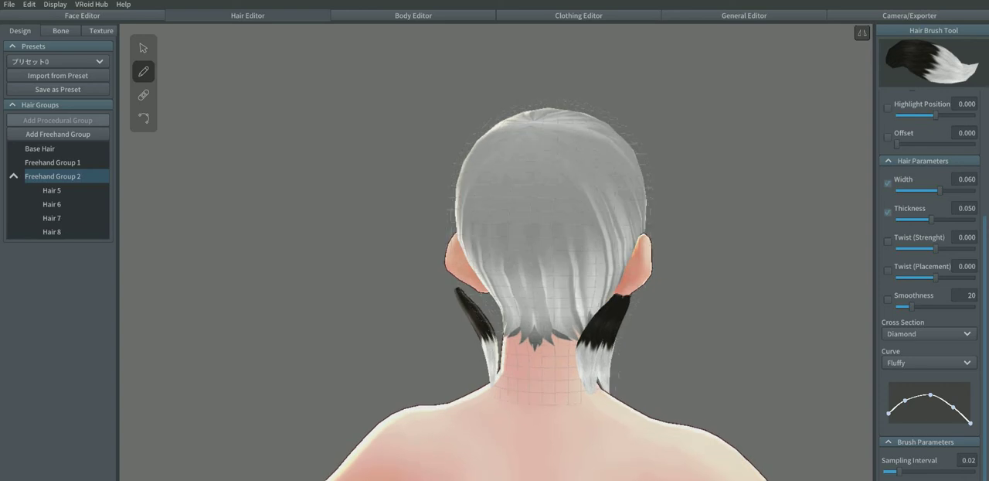
# Step: Fill the middle of the nape with three more mirrored pairs of hair strands
pyautogui.moveTo(578, 297)
pyautogui.mouseDown()
pyautogui.moveTo(574, 391)
pyautogui.moveTo(559, 299)
pyautogui.moveTo(550, 399)
pyautogui.mouseUp()
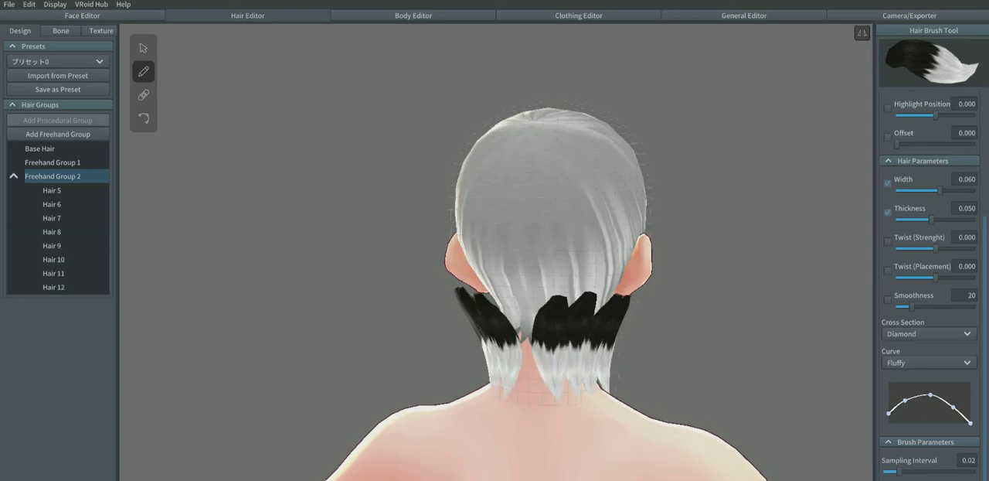
pyautogui.moveTo(518, 293); pyautogui.dragTo(525, 403)
pyautogui.moveTo(526, 400); pyautogui.dragTo(674, 382, button='right')
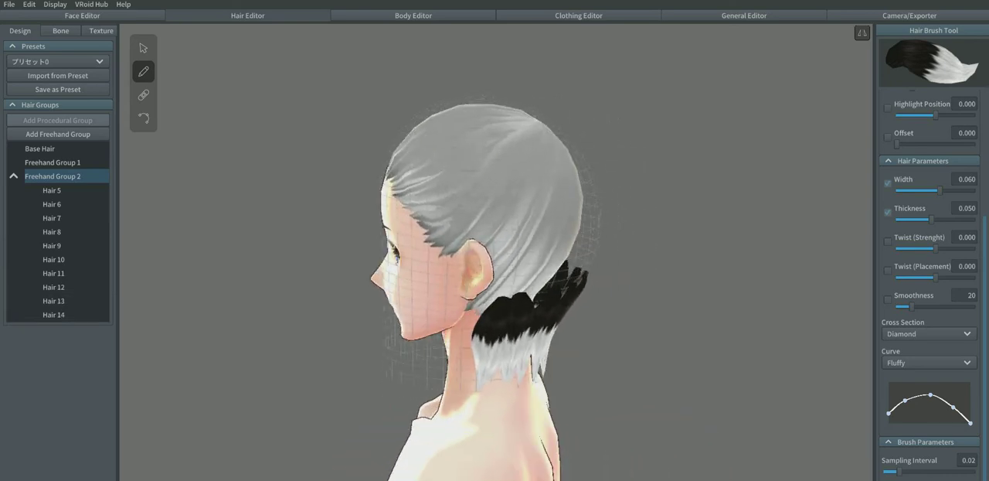
# Step: Move the guide mesh points at ear height inward at the back and sides so the strand roots tuck under the base hair
pyautogui.click(144, 50)
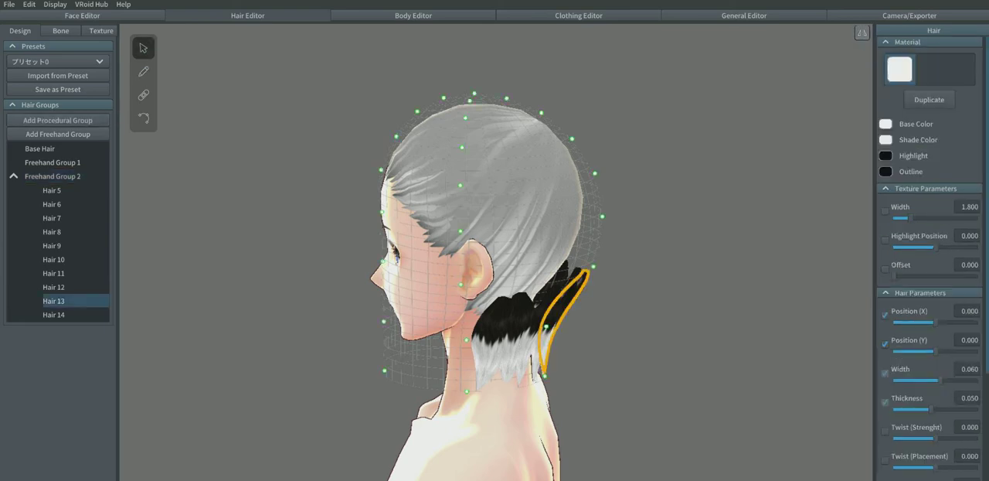
pyautogui.moveTo(593, 266); pyautogui.dragTo(545, 258)
pyautogui.moveTo(545, 258); pyautogui.dragTo(445, 290, button='right')
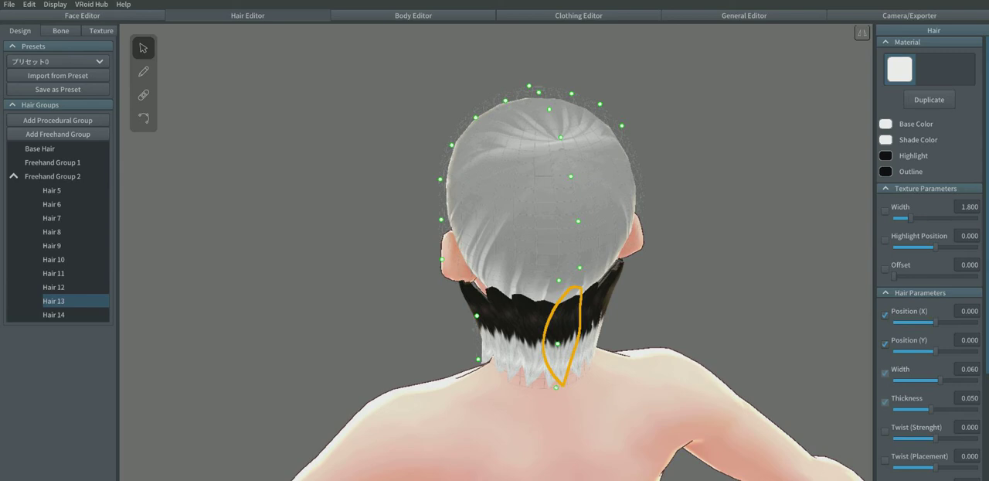
pyautogui.moveTo(442, 259); pyautogui.dragTo(468, 258)
pyautogui.moveTo(467, 259); pyautogui.dragTo(375, 238, button='right')
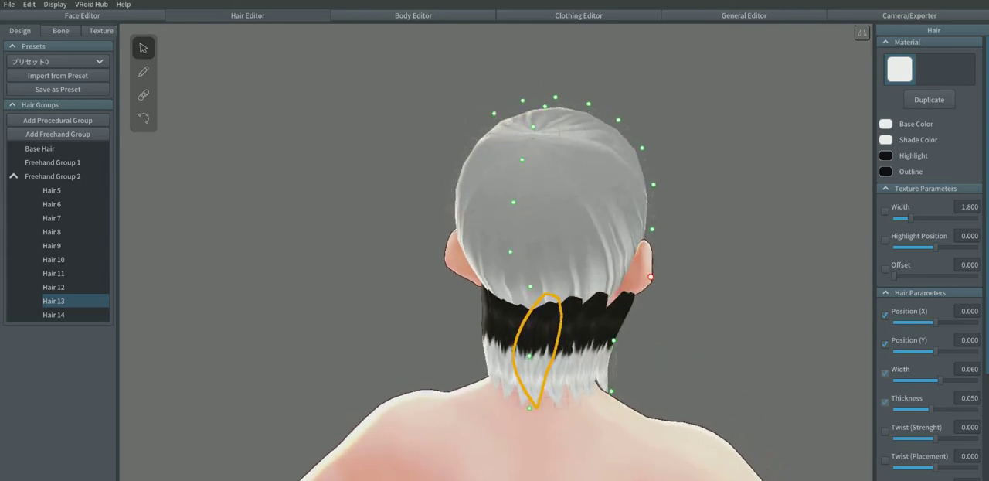
pyautogui.moveTo(651, 275); pyautogui.dragTo(623, 274)
pyautogui.moveTo(627, 274); pyautogui.dragTo(721, 267, button='right')
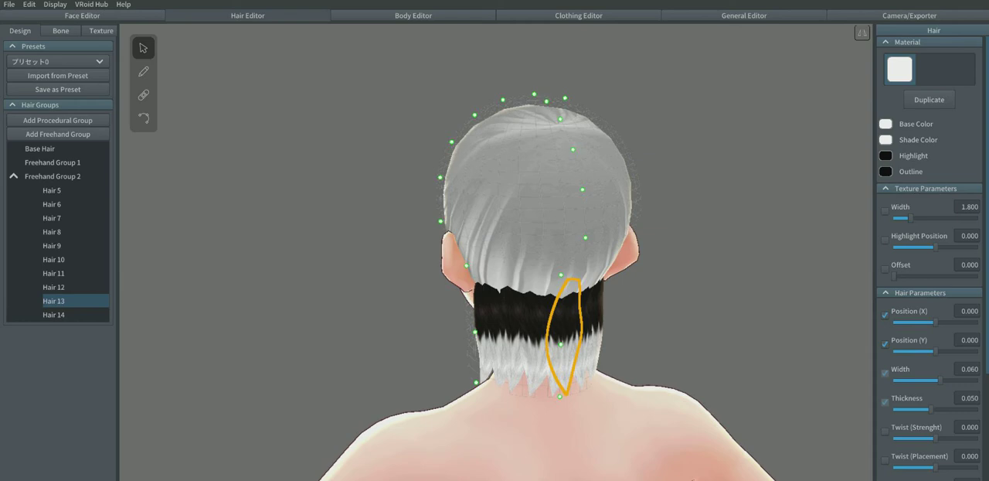
pyautogui.click(720, 267)
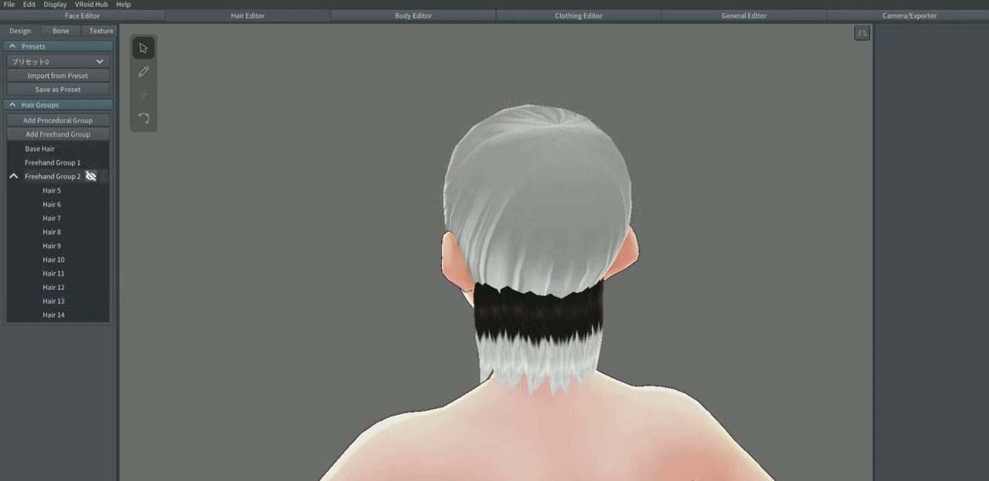
# Step: Select Freehand Group 2, adjust the guide mesh's lowest point at the nape, and deselect the group to inspect the strands
pyautogui.click(53, 176)
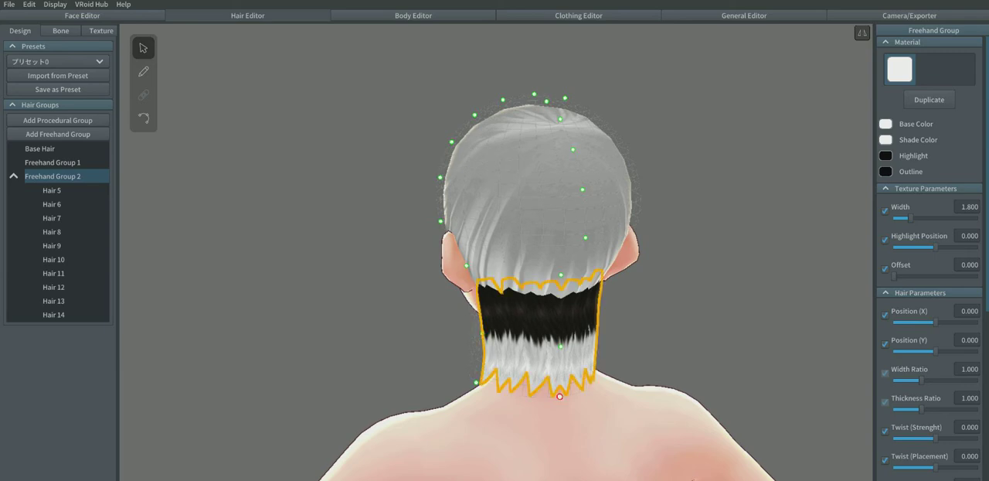
pyautogui.moveTo(562, 396); pyautogui.dragTo(475, 393, button='right')
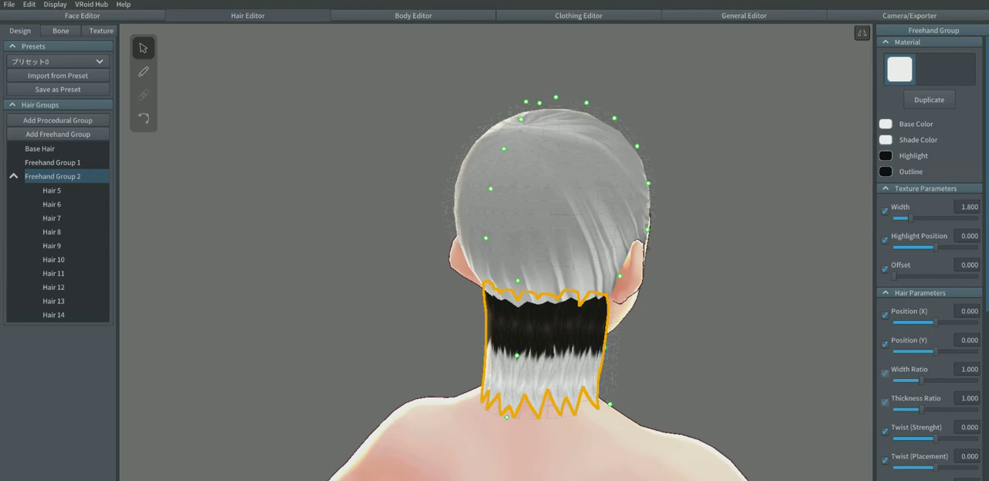
pyautogui.moveTo(548, 374); pyautogui.dragTo(498, 374, button='right')
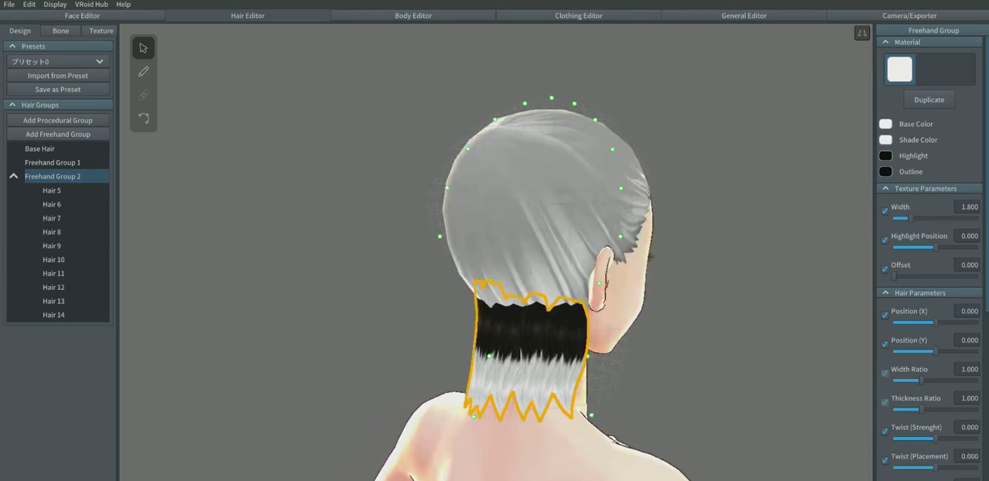
pyautogui.press('Escape')
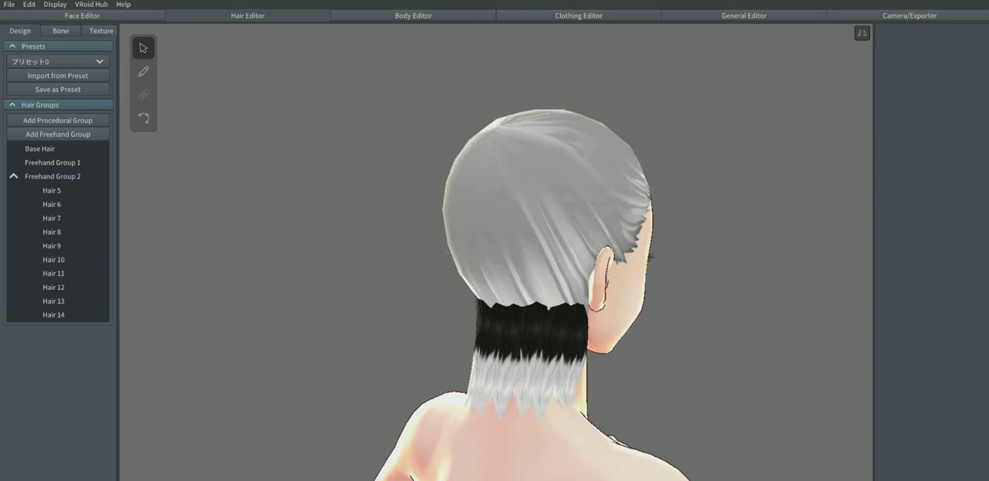
pyautogui.moveTo(499, 374); pyautogui.dragTo(595, 369, button='right')
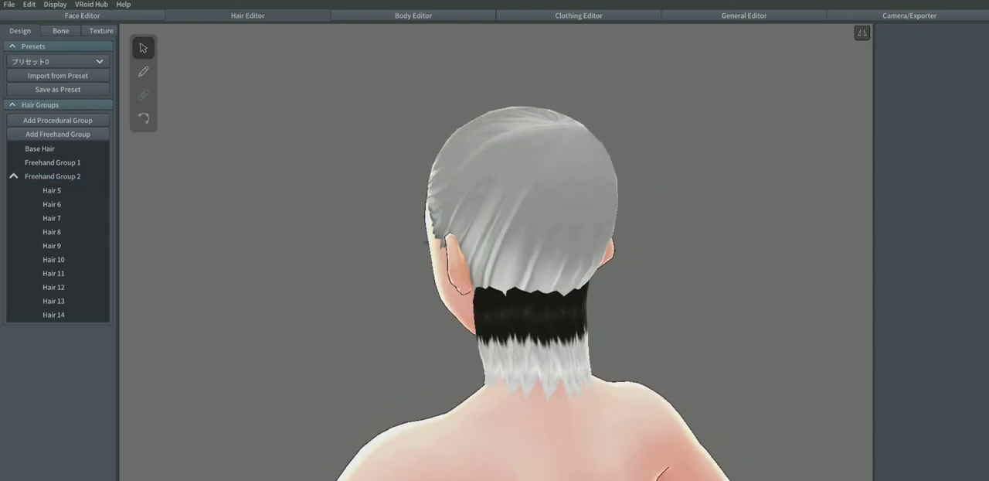
# Step: Add a new freehand group while Freehand Group 2 is selected, compare both groups' guide meshes, and clear the selection
pyautogui.click(77, 176)
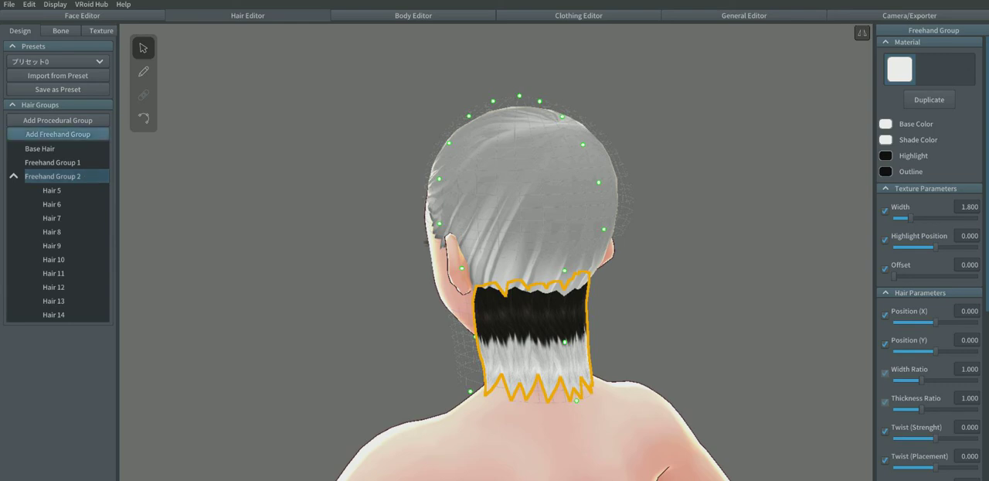
pyautogui.click(58, 133)
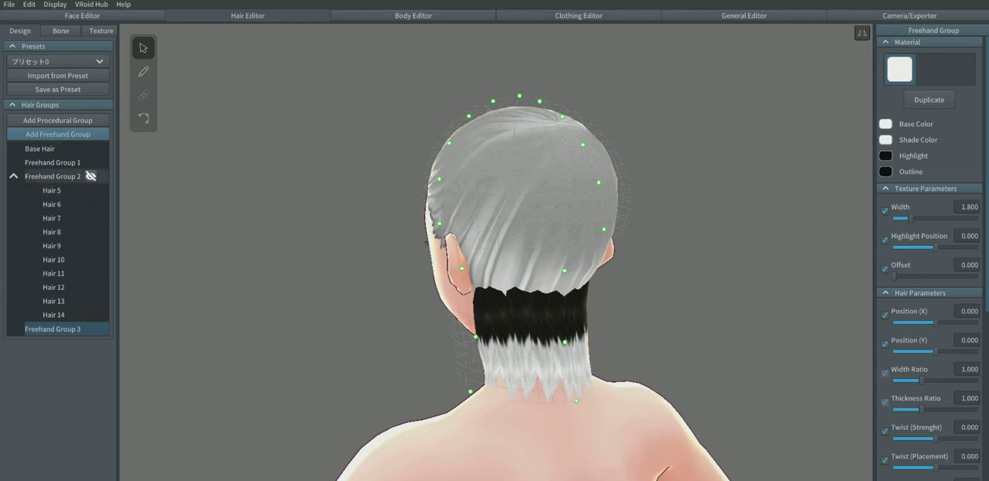
pyautogui.click(54, 176)
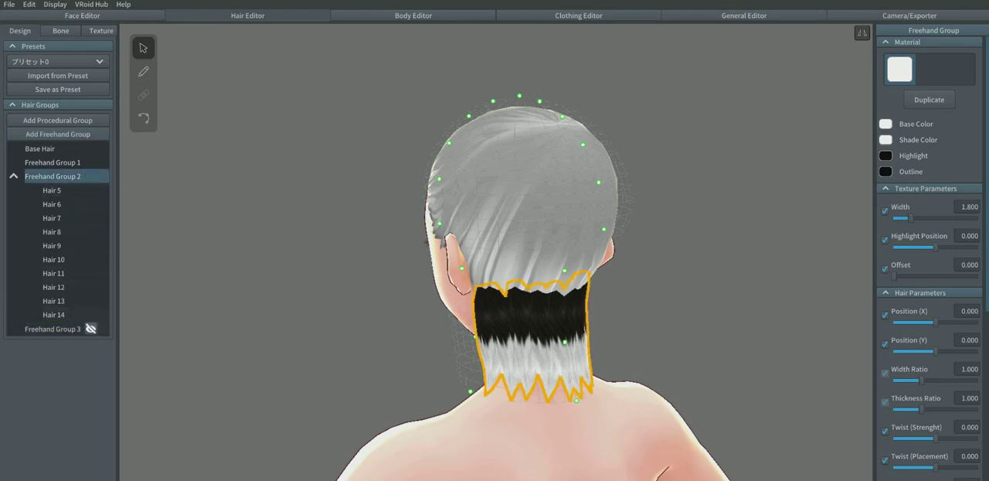
pyautogui.click(54, 328)
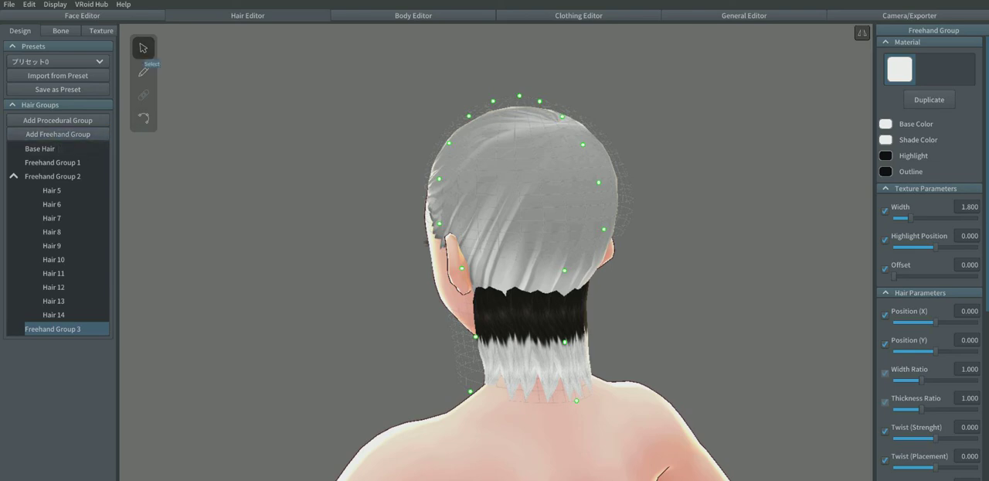
pyautogui.click(143, 49)
pyautogui.click(232, 123)
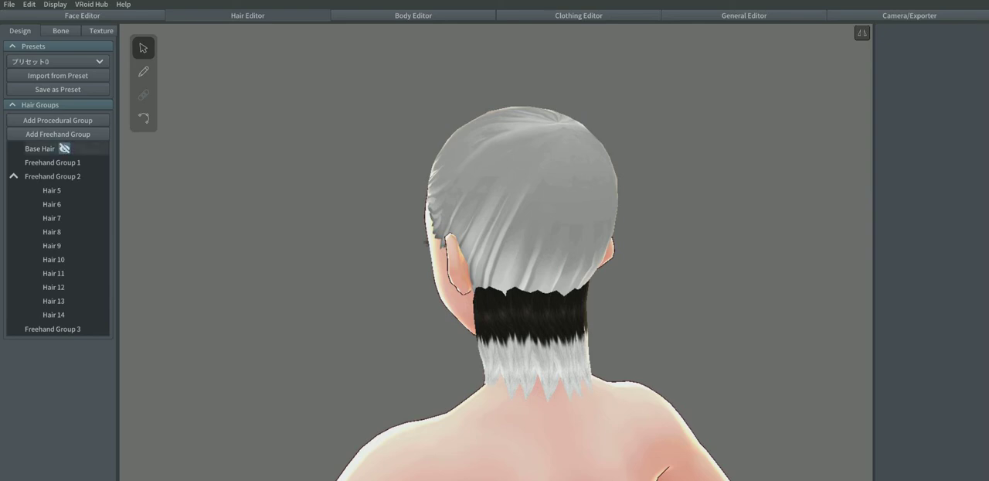
# Step: Add another freehand group with its guide mesh pulled slightly outward at the nape, and hide that group
pyautogui.click(58, 134)
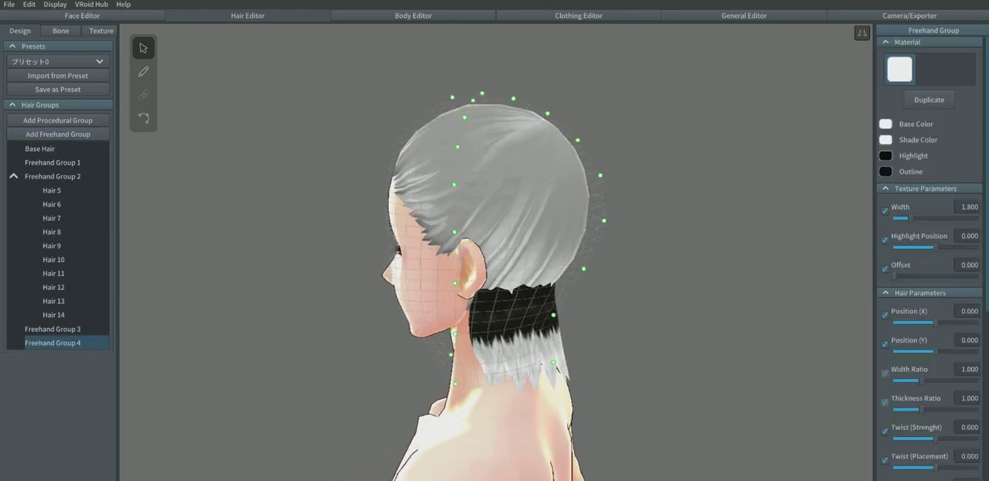
pyautogui.moveTo(554, 314); pyautogui.dragTo(570, 321)
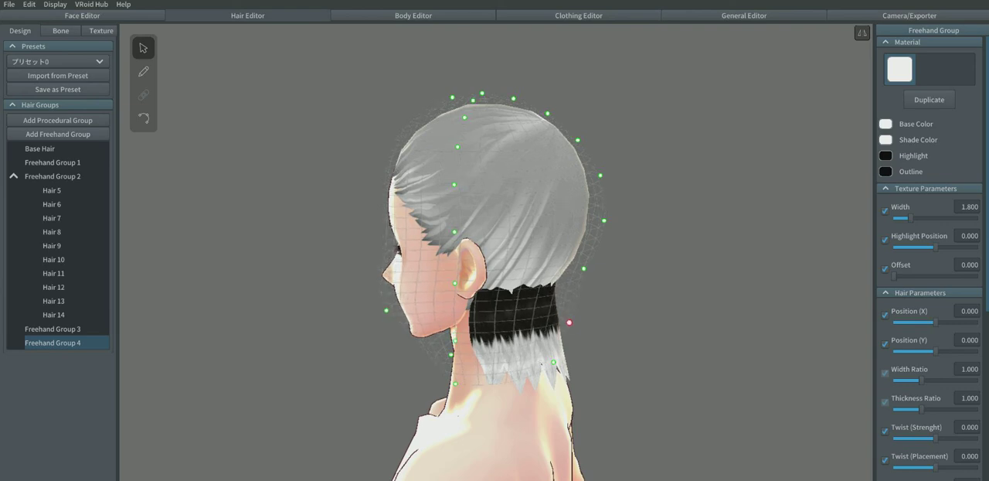
pyautogui.click(91, 342)
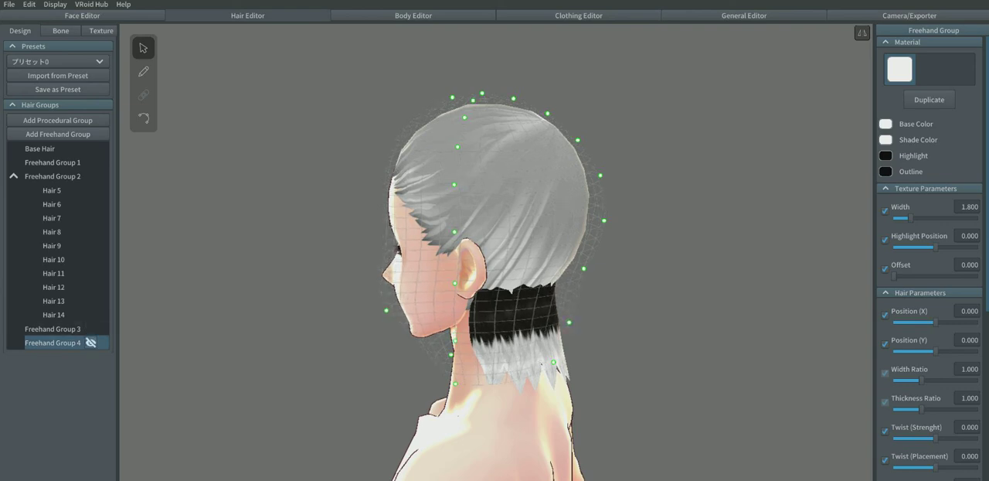
# Step: Reshape Freehand Group 3's guide mesh, lowering the hairline points at the upper nape and pulling the mid-nape and side points outward
pyautogui.click(54, 329)
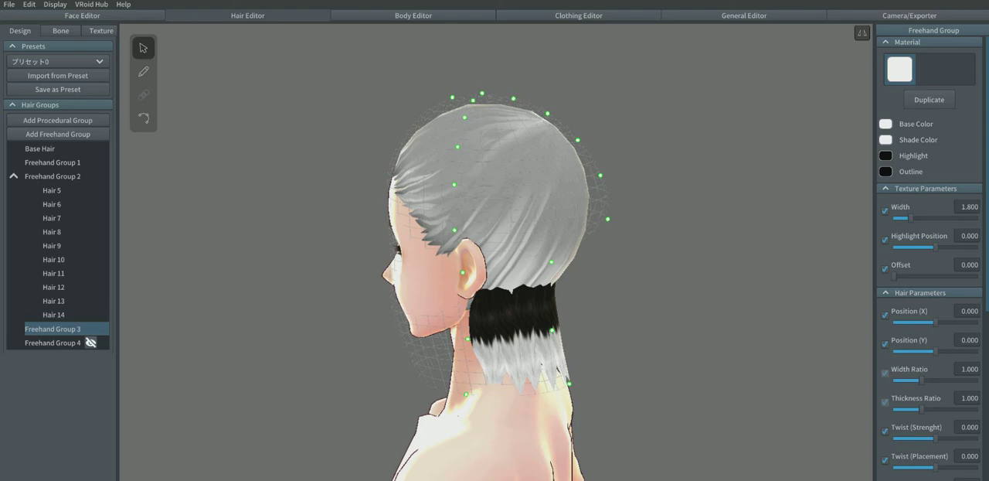
pyautogui.moveTo(551, 262); pyautogui.dragTo(556, 279)
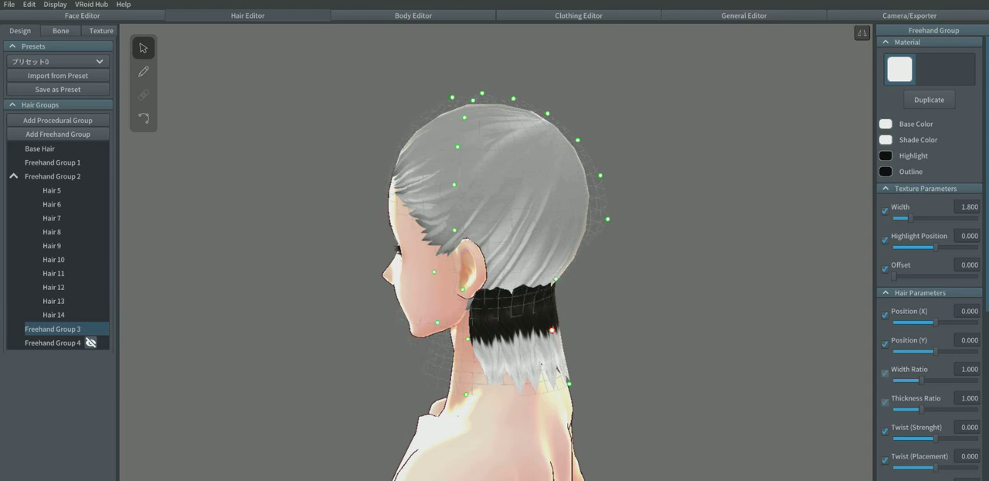
pyautogui.moveTo(552, 330); pyautogui.dragTo(565, 334)
pyautogui.moveTo(570, 337); pyautogui.dragTo(479, 337, button='right')
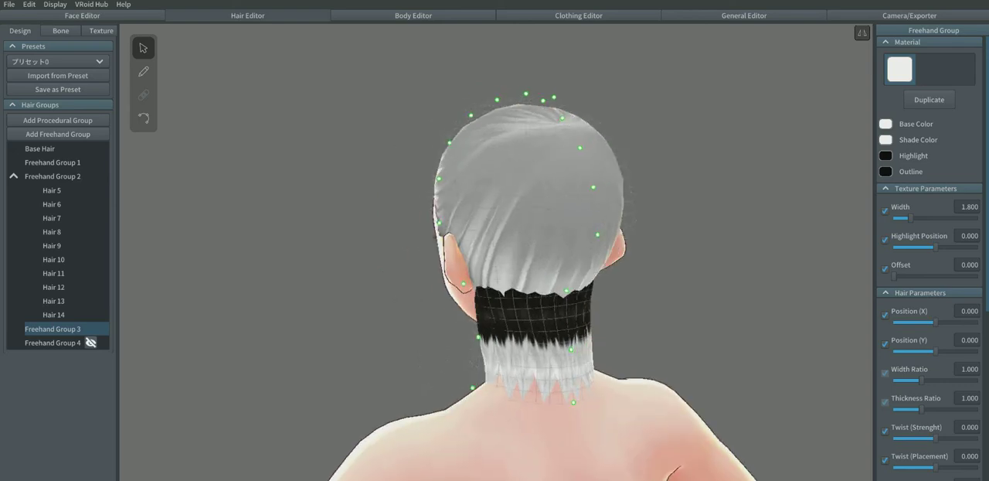
pyautogui.moveTo(478, 337); pyautogui.dragTo(472, 341)
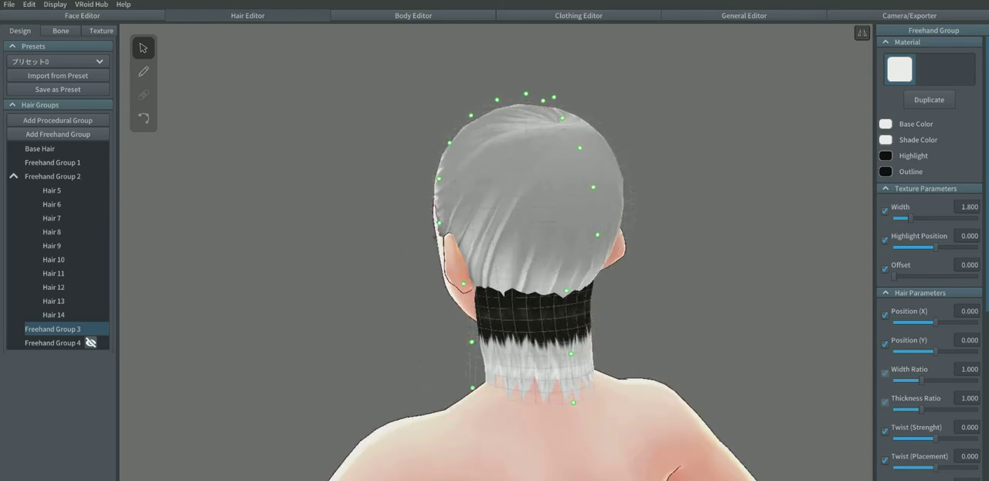
pyautogui.moveTo(473, 340); pyautogui.dragTo(506, 340, button='right')
pyautogui.moveTo(568, 286); pyautogui.dragTo(572, 288)
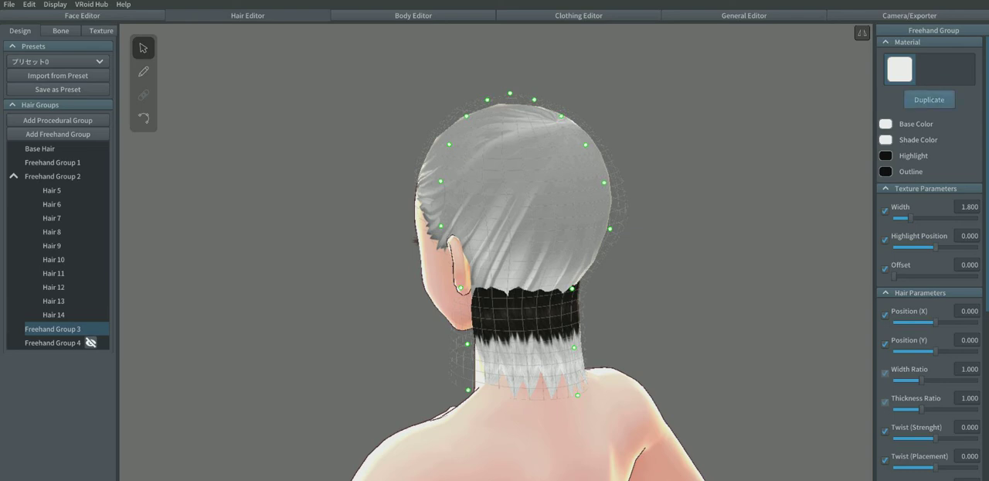
# Step: Assign a duplicate of the hair material to Freehand Group 3 and tint the copy's base color slightly off-white
pyautogui.click(929, 99)
pyautogui.click(931, 71)
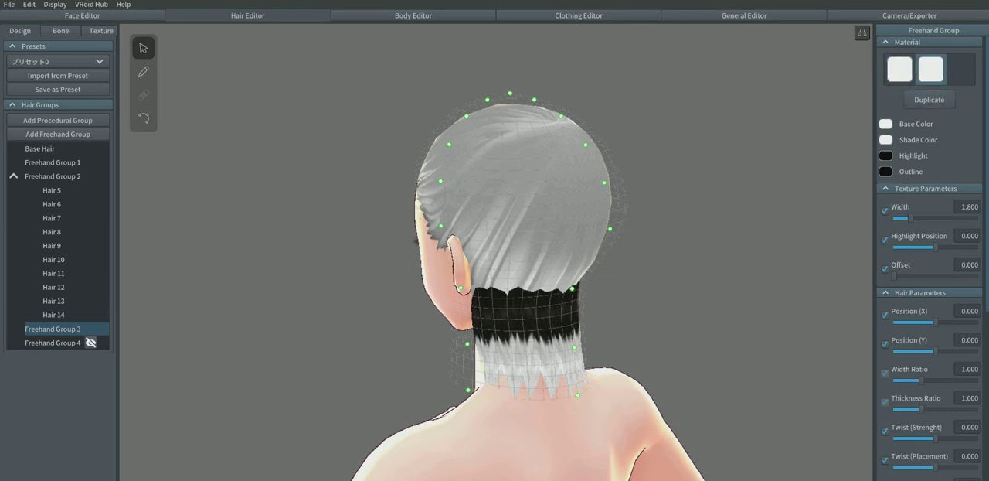
pyautogui.click(899, 70)
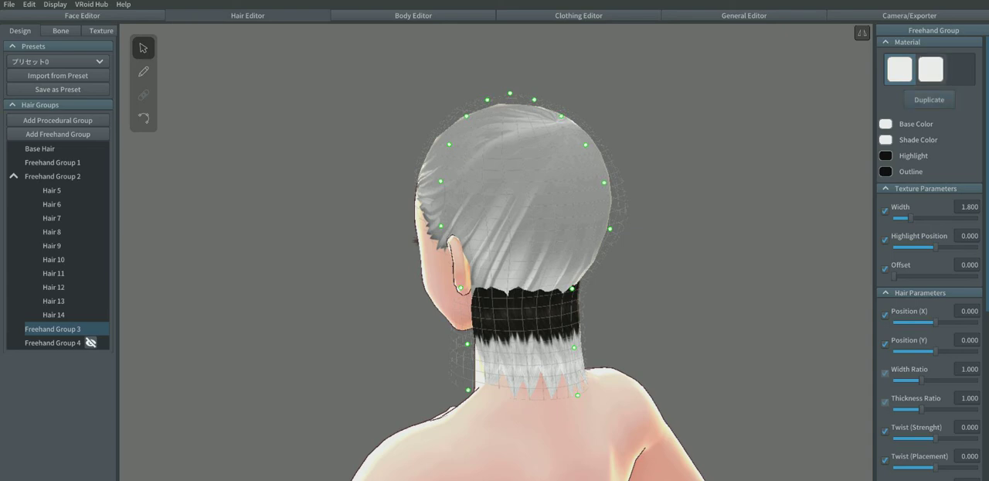
pyautogui.click(930, 69)
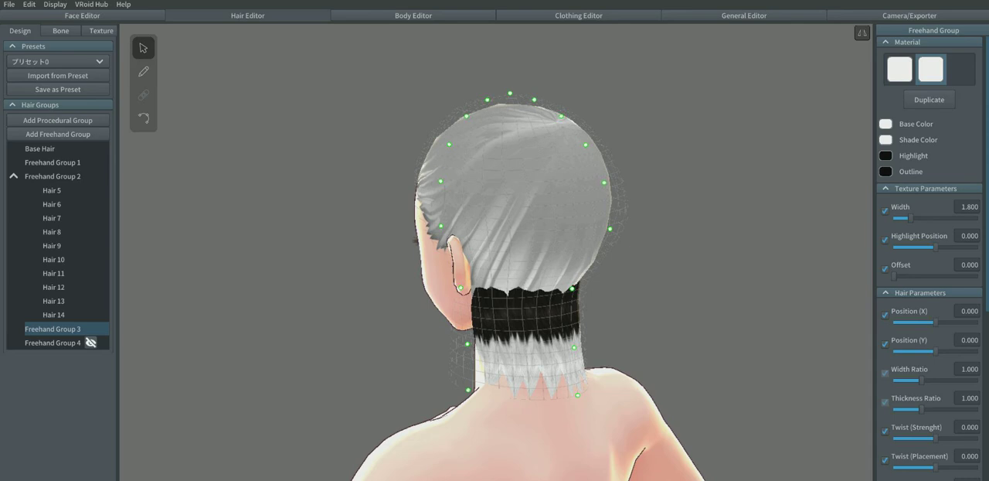
pyautogui.click(886, 124)
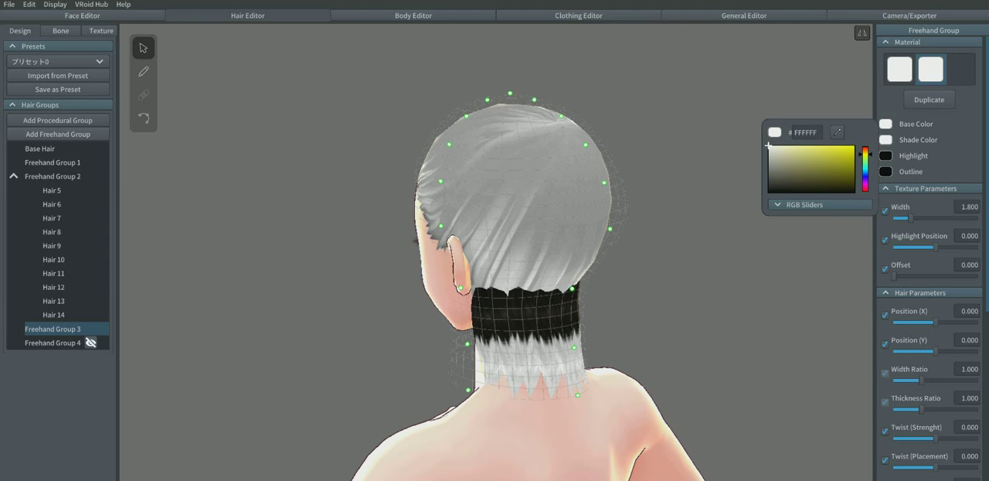
pyautogui.moveTo(768, 145); pyautogui.dragTo(768, 146)
pyautogui.press('Escape')
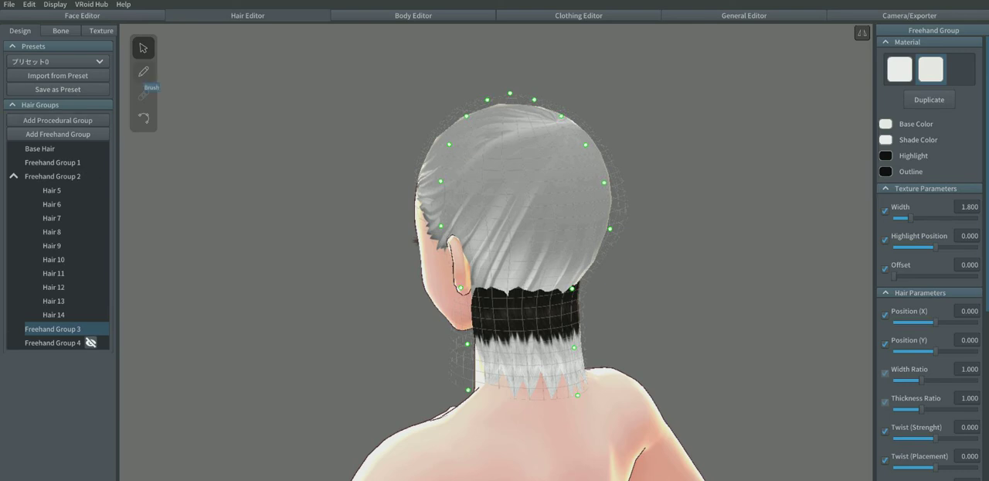
# Step: Draw mirrored pairs of long hair strands in Freehand Group 3 from behind the ears toward the middle of the back of the head
pyautogui.click(143, 72)
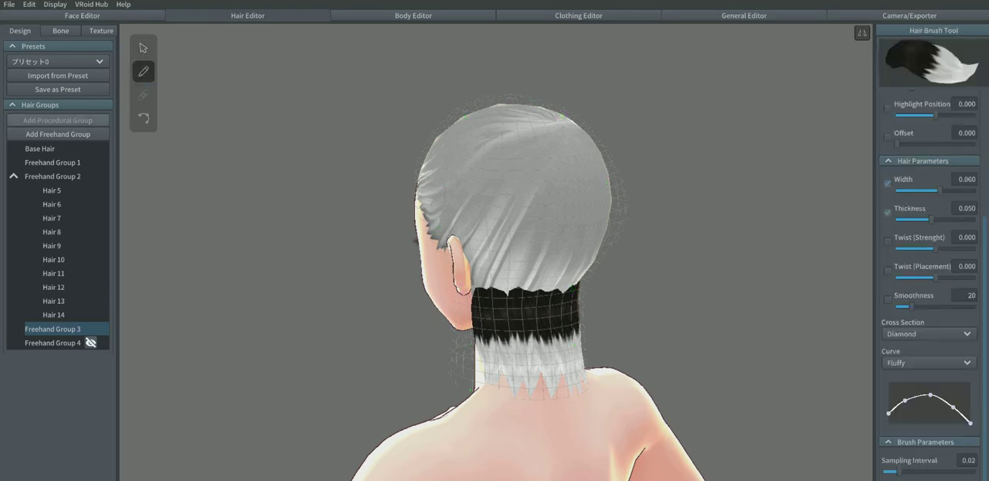
pyautogui.moveTo(477, 150)
pyautogui.mouseDown()
pyautogui.moveTo(477, 300)
pyautogui.moveTo(495, 343)
pyautogui.mouseUp()
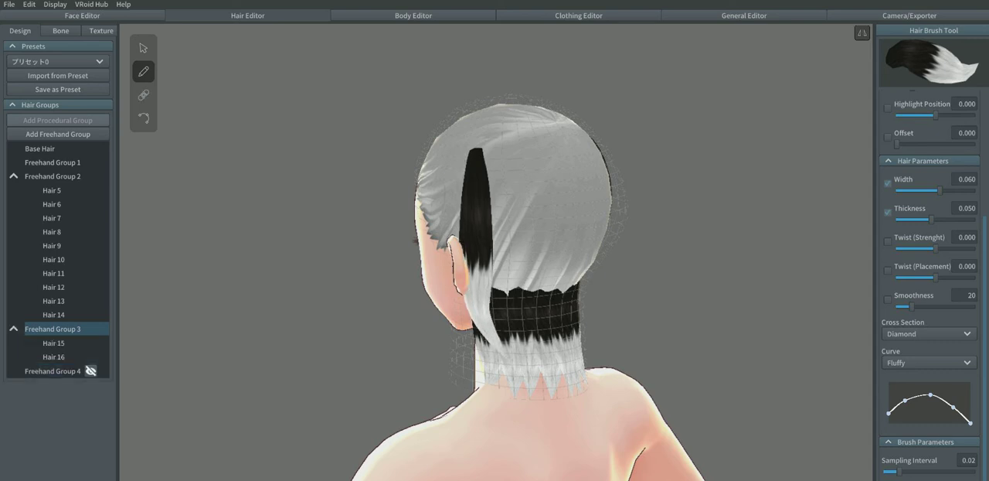
pyautogui.moveTo(501, 148); pyautogui.dragTo(511, 342)
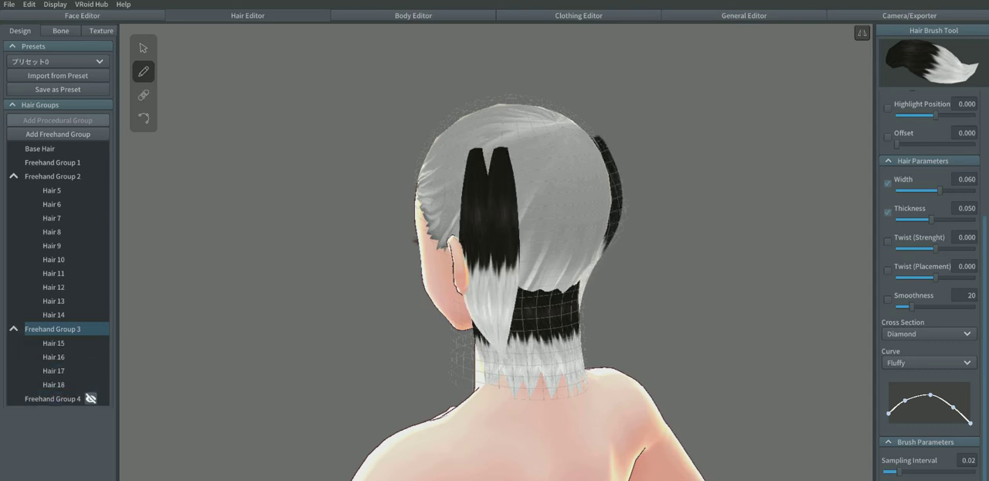
pyautogui.moveTo(523, 148); pyautogui.dragTo(533, 354)
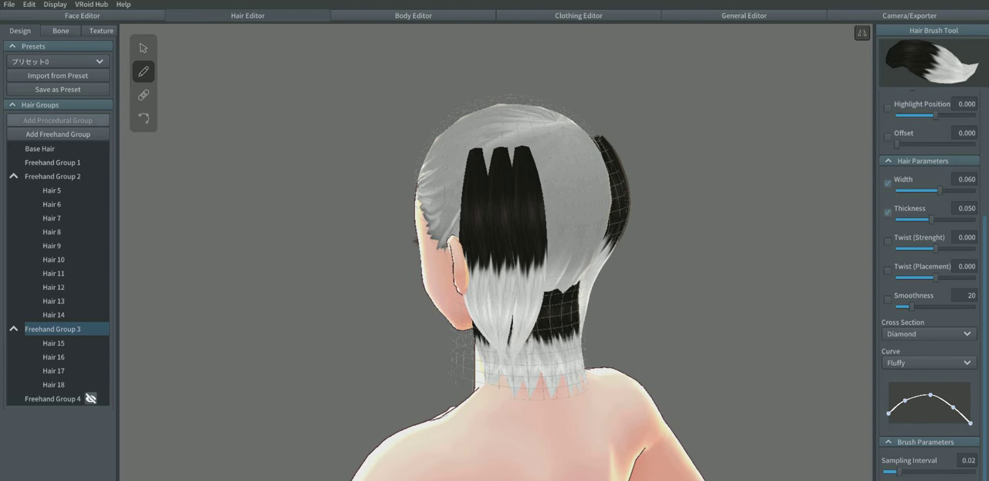
pyautogui.moveTo(544, 144); pyautogui.dragTo(547, 345)
pyautogui.moveTo(547, 340); pyautogui.dragTo(503, 340, button='right')
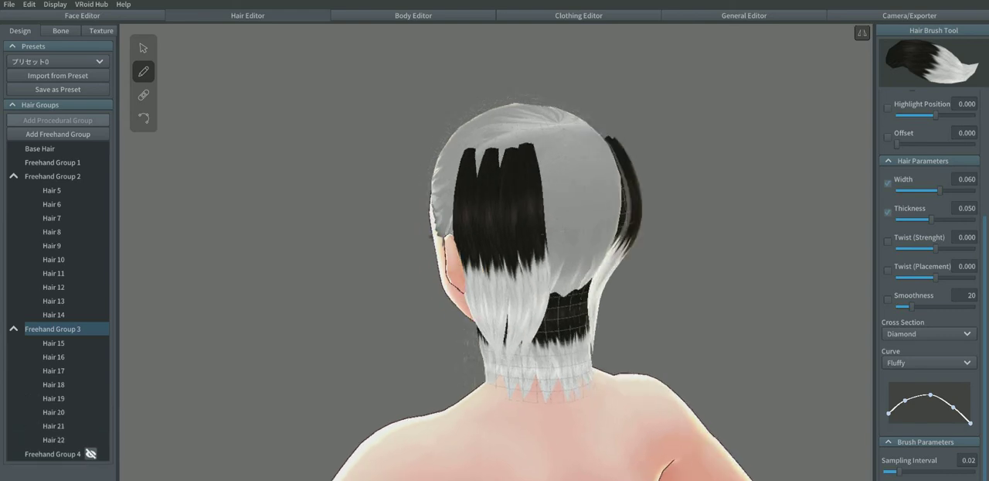
pyautogui.moveTo(548, 145); pyautogui.dragTo(553, 353)
pyautogui.moveTo(553, 349); pyautogui.dragTo(510, 347, button='right')
pyautogui.moveTo(555, 145); pyautogui.dragTo(553, 354)
pyautogui.moveTo(574, 140); pyautogui.dragTo(582, 272)
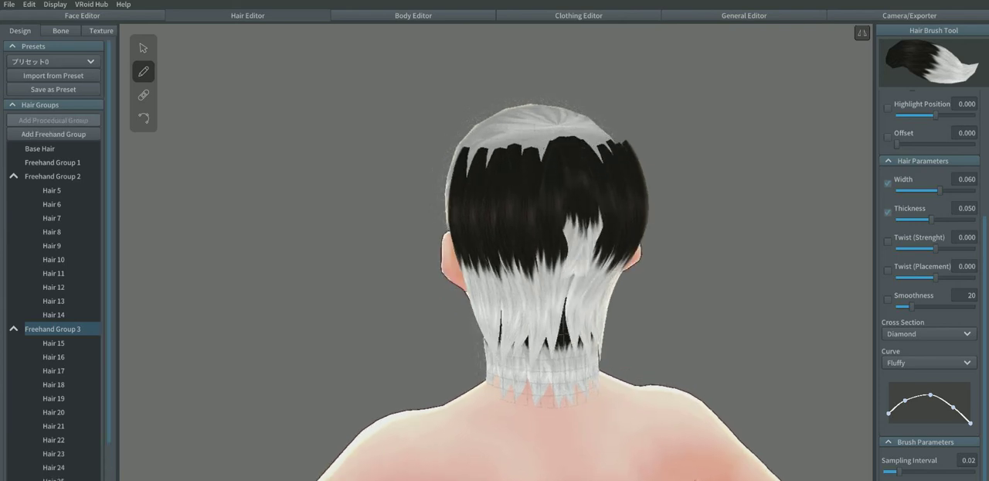
pyautogui.moveTo(528, 136)
pyautogui.mouseDown()
pyautogui.moveTo(527, 207)
pyautogui.moveTo(495, 296)
pyautogui.mouseUp()
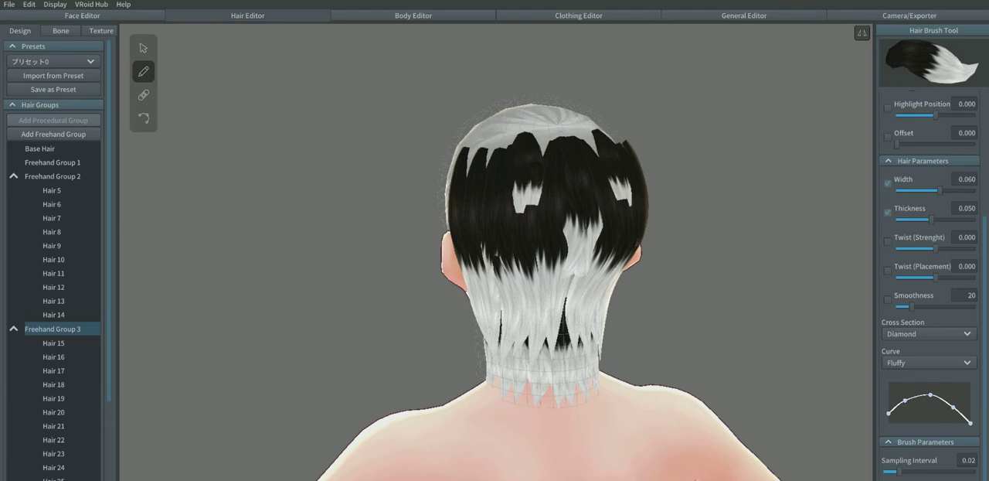
pyautogui.moveTo(495, 295)
pyautogui.mouseDown(button='right')
pyautogui.moveTo(558, 294)
pyautogui.moveTo(566, 276)
pyautogui.moveTo(502, 289)
pyautogui.mouseUp(button='right')
pyautogui.hotkey('ctrl', 'z')
pyautogui.hotkey('ctrl', 'z')
pyautogui.hotkey('ctrl', 'z')
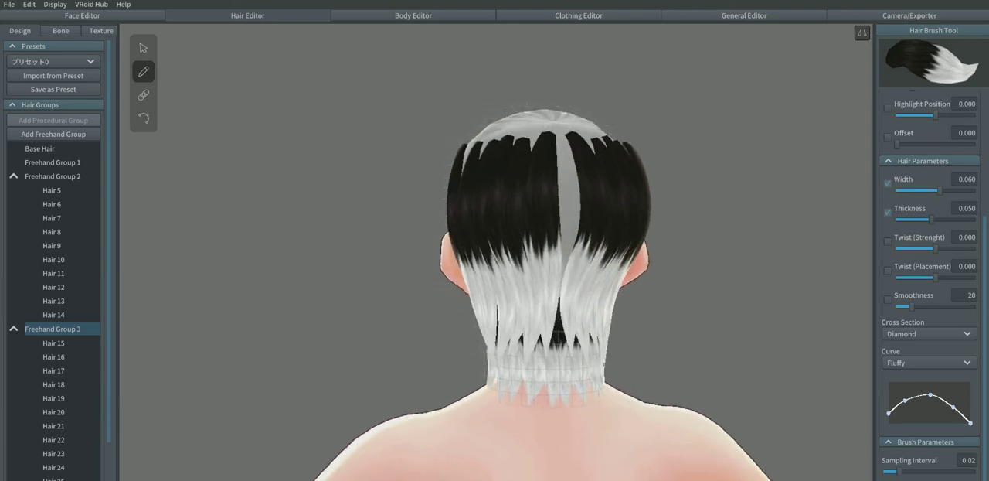
# Step: Close the gap down the center back of the head with a long vertical strand from the crown to the nape, and inspect the side profile
pyautogui.moveTo(568, 289); pyautogui.dragTo(557, 288, button='right')
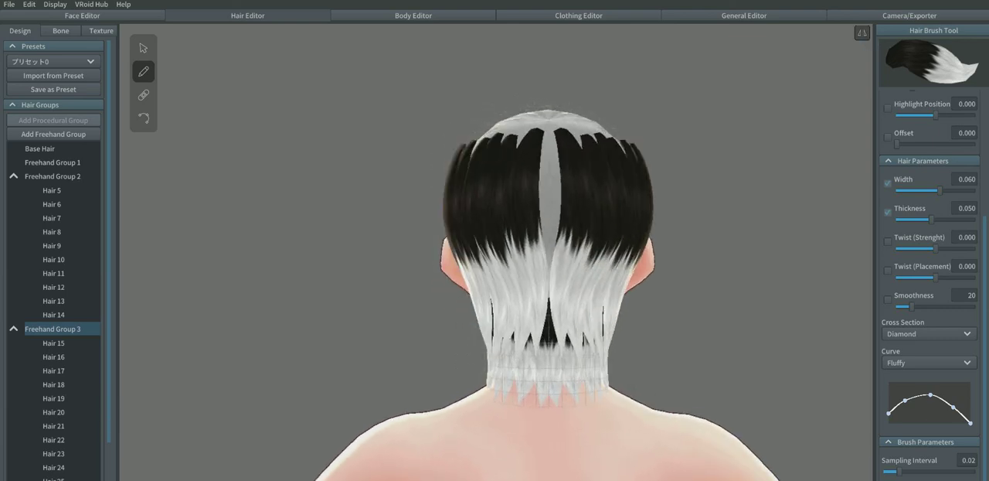
pyautogui.moveTo(550, 125); pyautogui.dragTo(548, 367)
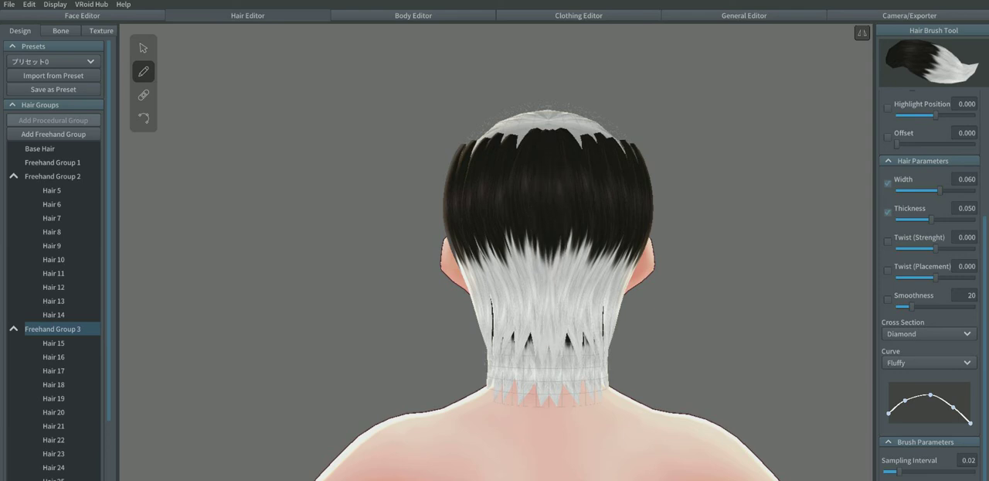
pyautogui.hotkey('ctrl', 'z')
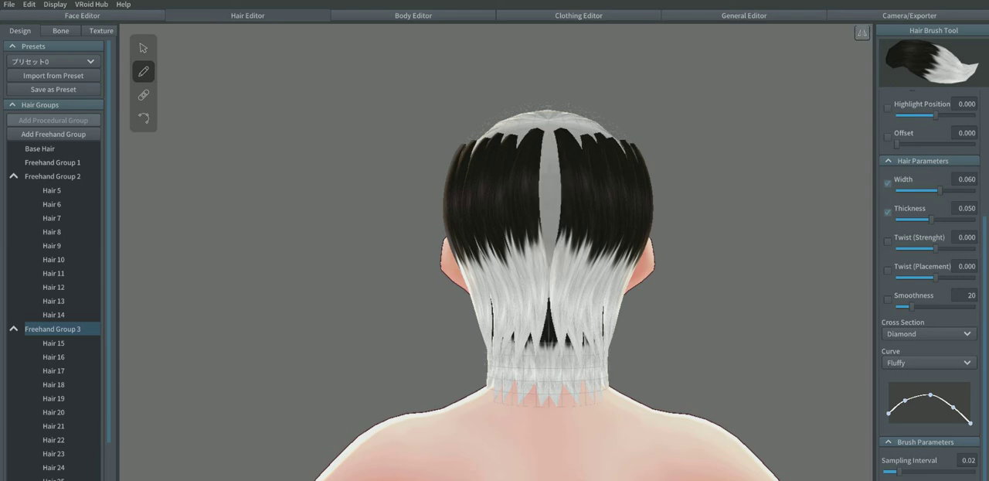
pyautogui.moveTo(549, 129); pyautogui.dragTo(549, 364)
pyautogui.moveTo(549, 270); pyautogui.dragTo(730, 272, button='right')
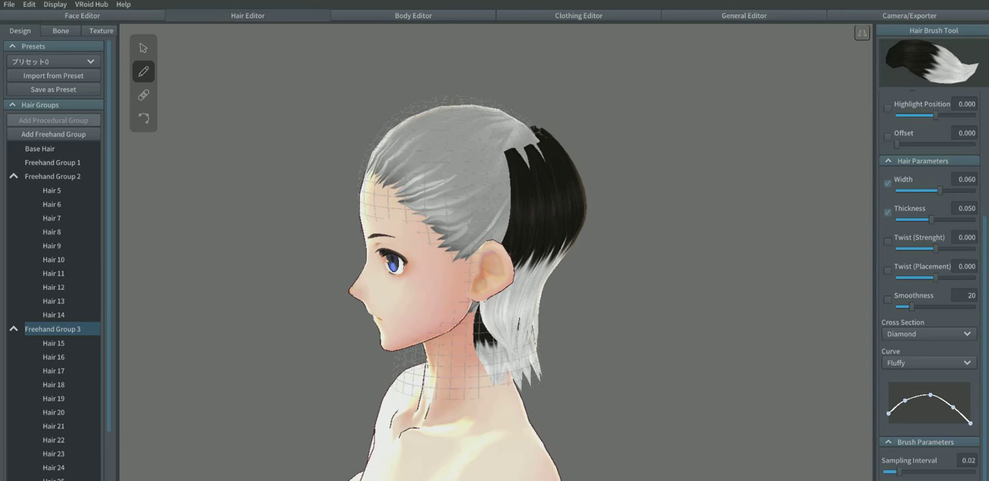
pyautogui.moveTo(730, 272); pyautogui.dragTo(554, 261, button='right')
# Step: Add a new freehand group while Freehand Group 3 is selected, and hide Freehand Group 3 and its strands
pyautogui.click(14, 329)
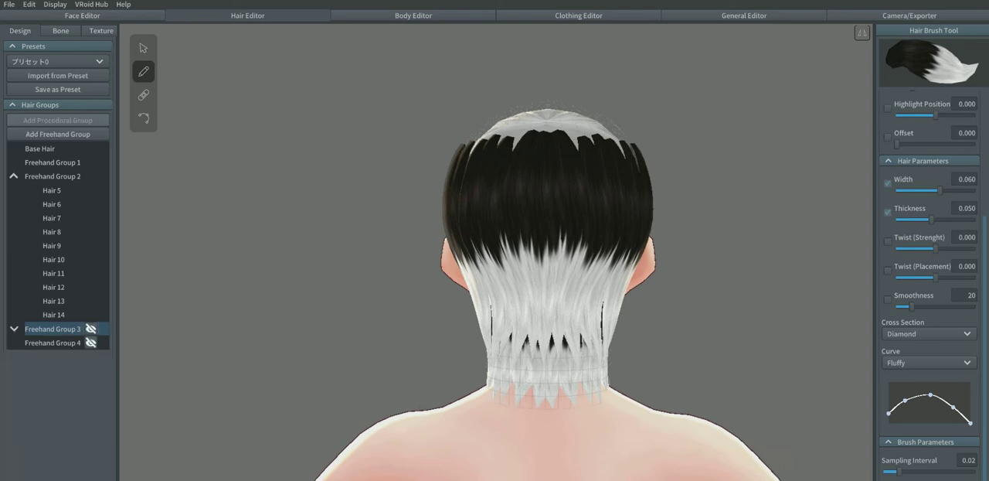
pyautogui.rightClick(38, 329)
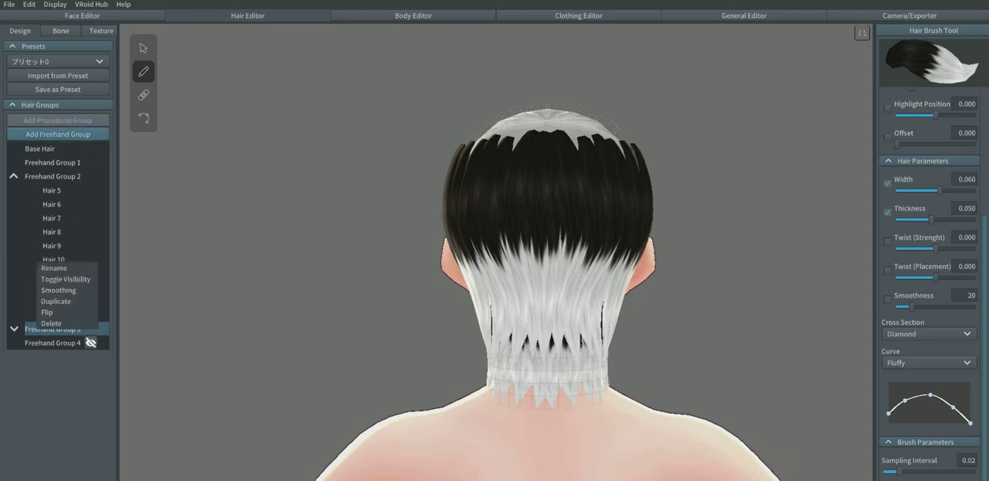
pyautogui.click(58, 134)
pyautogui.click(57, 133)
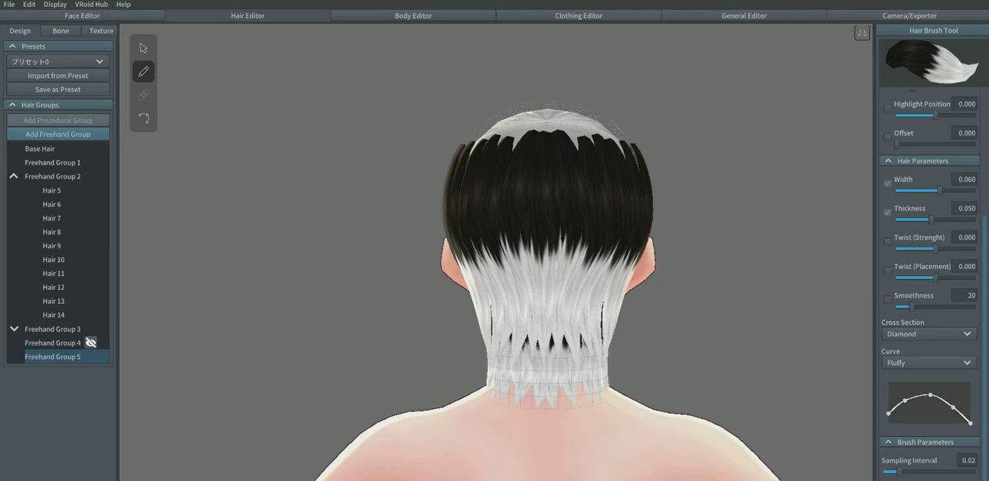
pyautogui.moveTo(309, 255)
pyautogui.mouseDown(button='right')
pyautogui.moveTo(518, 255)
pyautogui.moveTo(387, 255)
pyautogui.mouseUp(button='right')
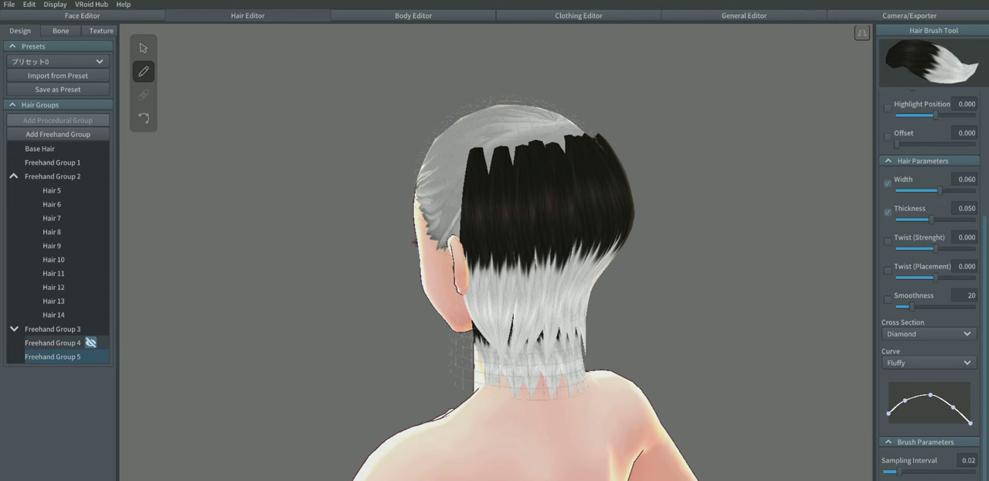
pyautogui.click(91, 329)
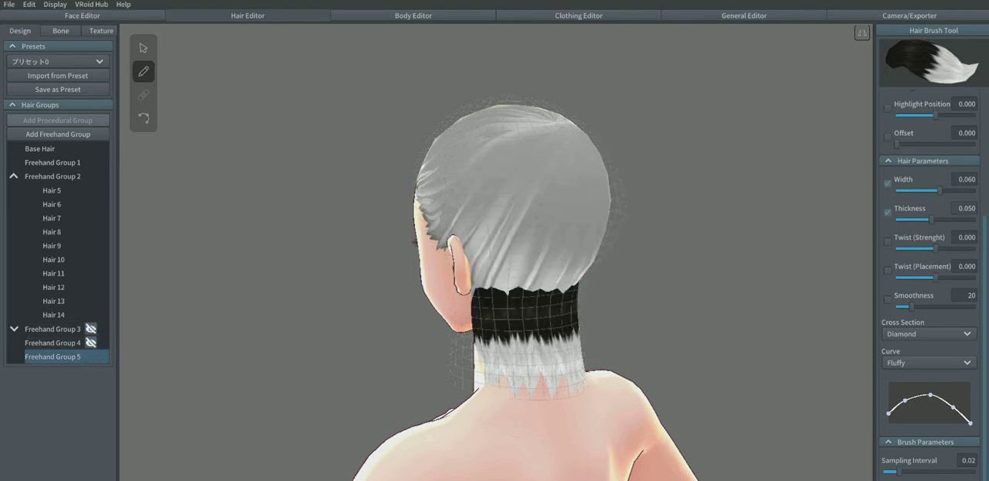
# Step: Set the hair brush width to 0.035 and try a single strand from the upper back of the head past the ear
pyautogui.moveTo(940, 191); pyautogui.dragTo(918, 191)
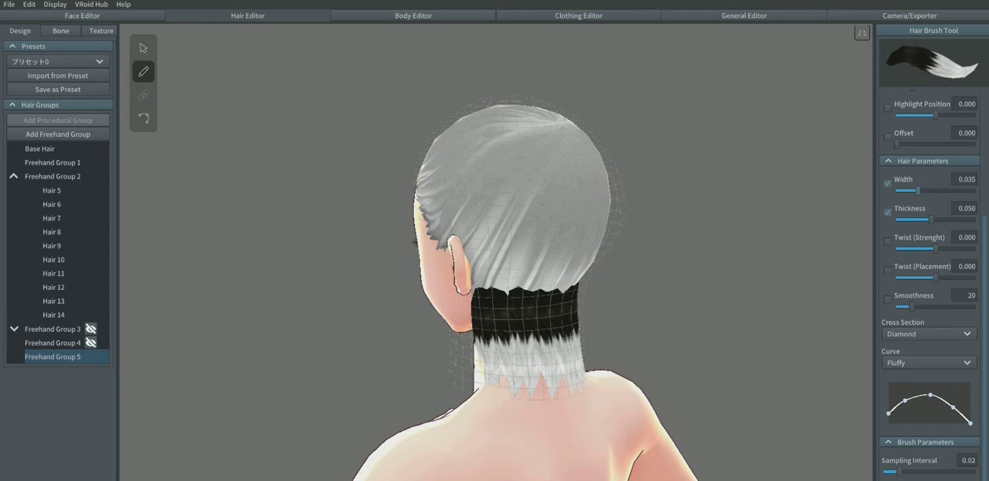
pyautogui.moveTo(483, 133)
pyautogui.mouseDown()
pyautogui.moveTo(471, 242)
pyautogui.moveTo(480, 313)
pyautogui.mouseUp()
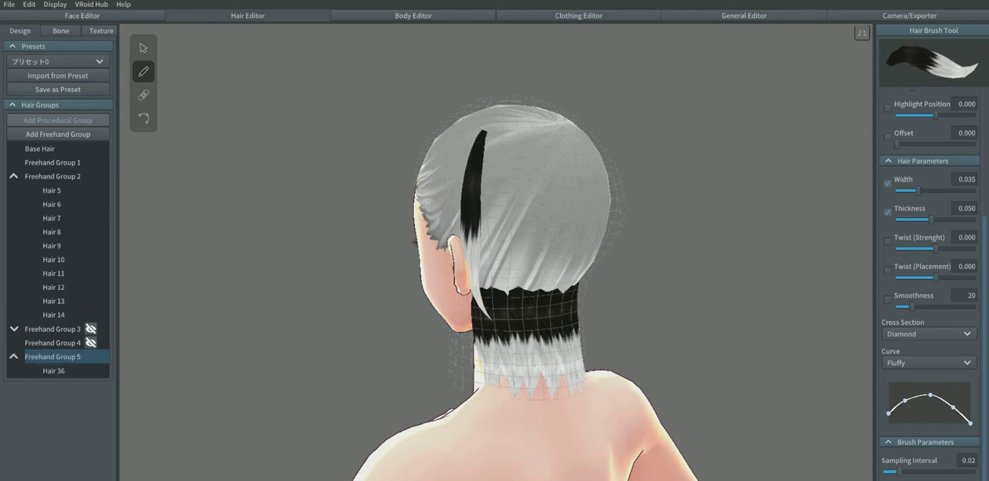
pyautogui.hotkey('ctrl', 'z')
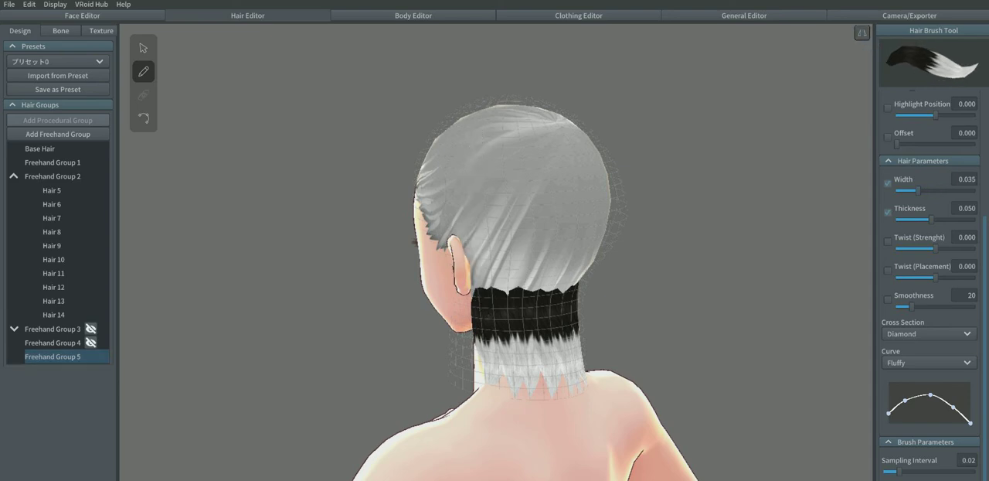
# Step: Draw mirrored pairs of strands in Freehand Group 5 from the upper back of the head to the nape, working inward from the ears
pyautogui.moveTo(481, 125); pyautogui.dragTo(473, 340)
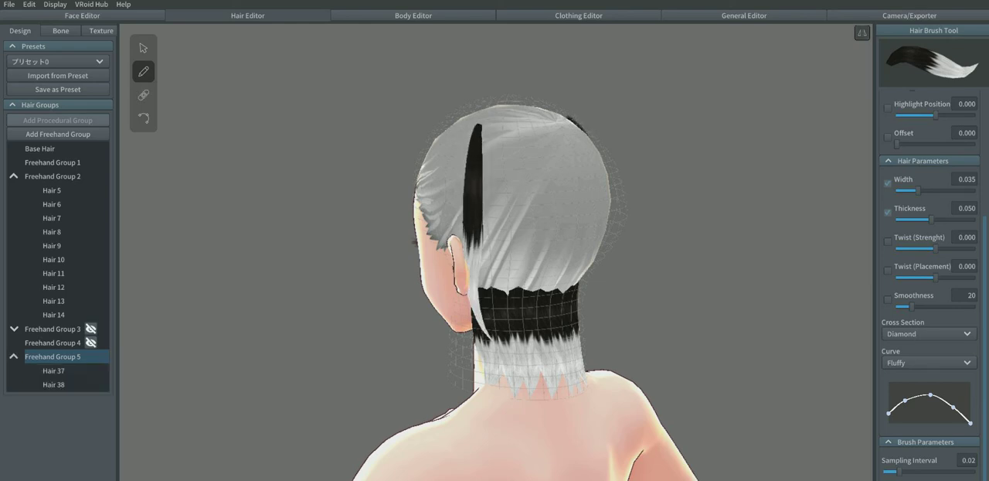
pyautogui.moveTo(493, 124); pyautogui.dragTo(492, 350)
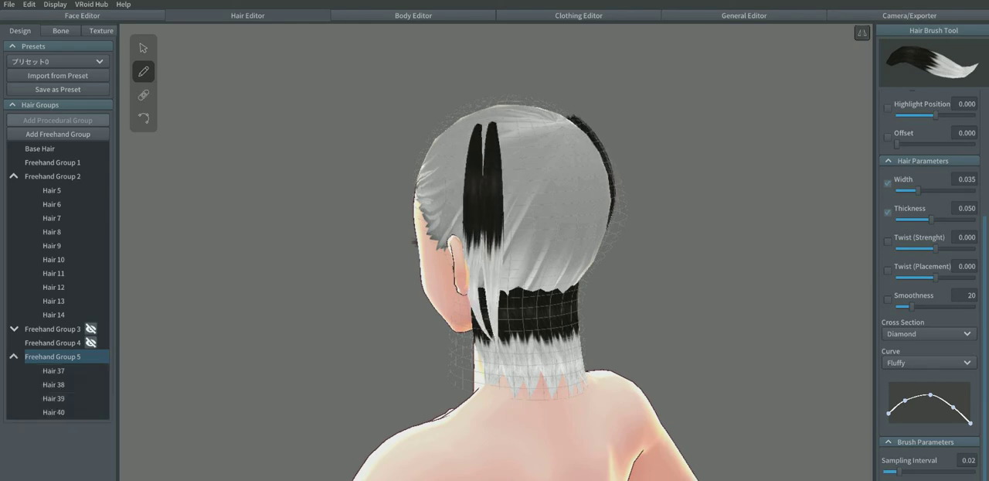
pyautogui.moveTo(510, 125); pyautogui.dragTo(512, 342)
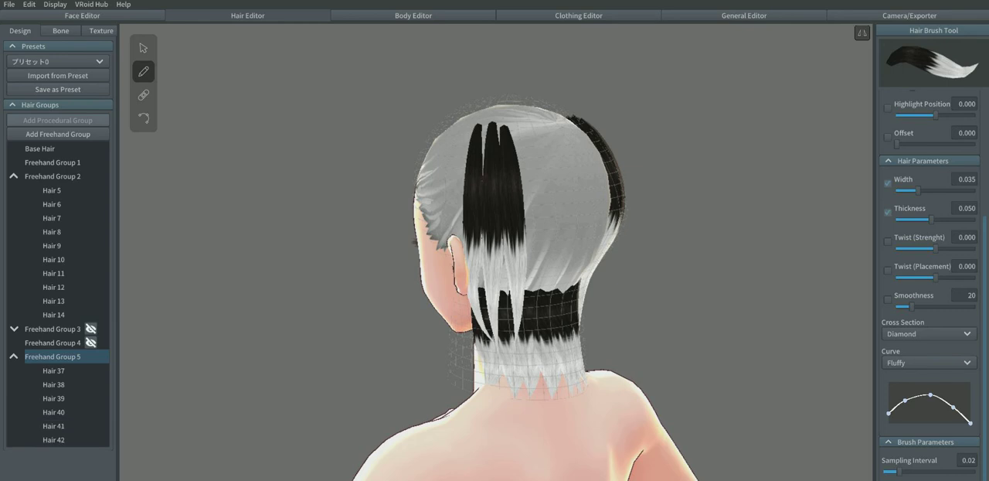
pyautogui.moveTo(512, 342); pyautogui.dragTo(448, 340, button='right')
pyautogui.moveTo(516, 125)
pyautogui.mouseDown()
pyautogui.moveTo(514, 346)
pyautogui.moveTo(542, 137)
pyautogui.moveTo(550, 357)
pyautogui.mouseUp()
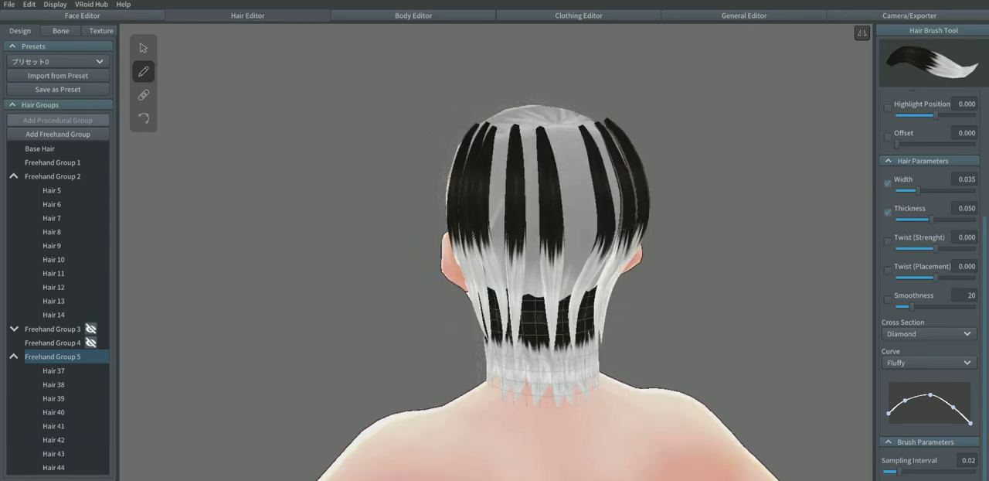
pyautogui.moveTo(564, 129)
pyautogui.mouseDown()
pyautogui.moveTo(578, 286)
pyautogui.moveTo(563, 348)
pyautogui.mouseUp()
pyautogui.hotkey('ctrl', 'z')
# Step: Fill the remaining gaps across the back of the head, including the center, with more vertical strands, and check the side profile
pyautogui.moveTo(528, 125); pyautogui.dragTo(529, 363)
pyautogui.moveTo(537, 243); pyautogui.dragTo(540, 367)
pyautogui.moveTo(502, 126); pyautogui.dragTo(505, 362)
pyautogui.moveTo(497, 126); pyautogui.dragTo(495, 357)
pyautogui.moveTo(526, 309); pyautogui.dragTo(501, 316, button='right')
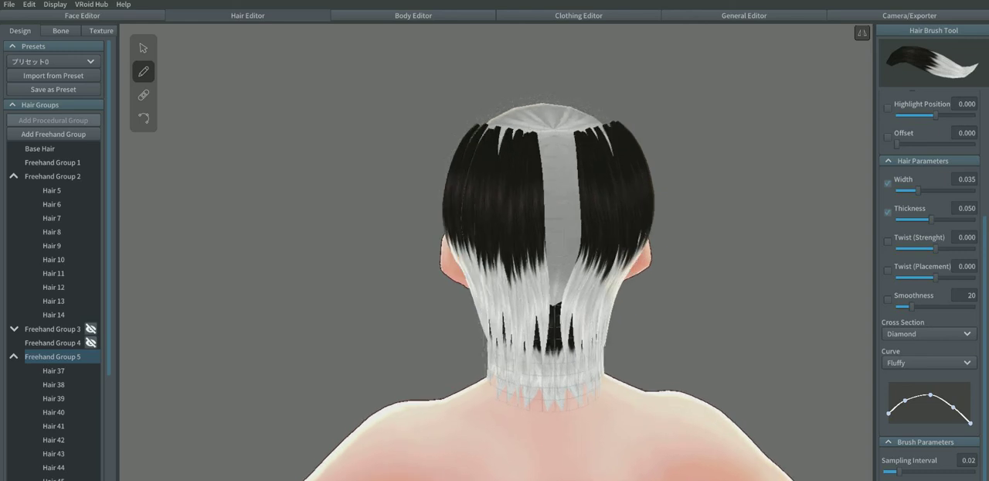
pyautogui.moveTo(561, 132); pyautogui.dragTo(563, 363)
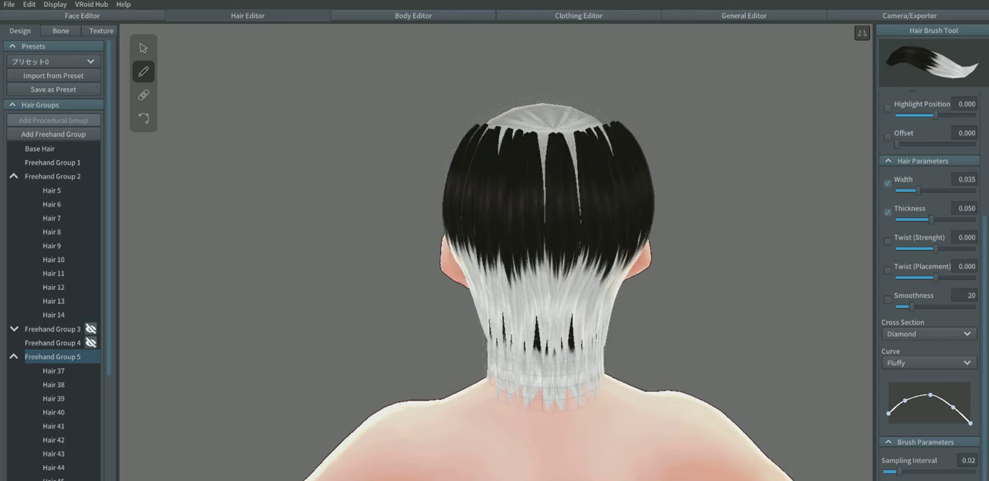
pyautogui.moveTo(544, 132); pyautogui.dragTo(547, 360)
pyautogui.moveTo(603, 325); pyautogui.dragTo(345, 328, button='right')
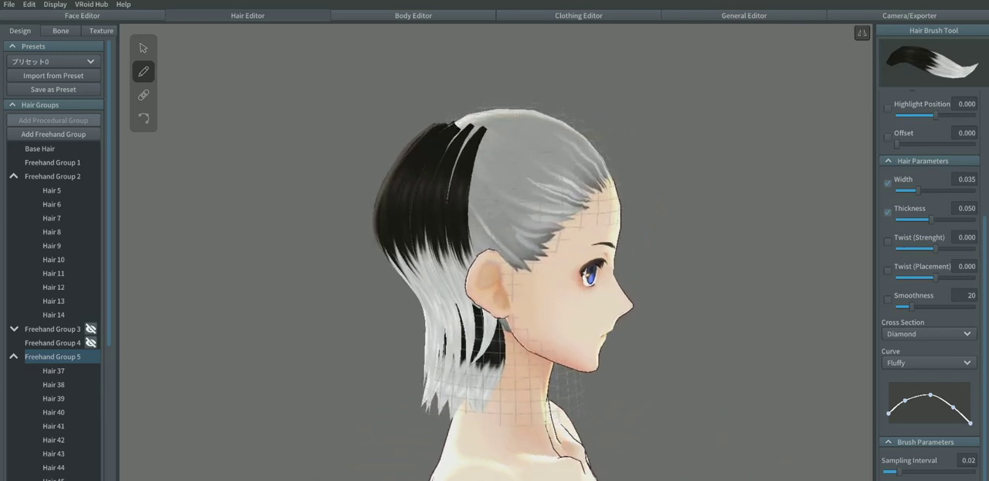
# Step: Undo all the strands drawn in Freehand Group 5
pyautogui.hotkey('ctrl', 'z')
pyautogui.hotkey('ctrl', 'z')
pyautogui.hotkey('ctrl', 'z')
pyautogui.hotkey('ctrl', 'z')
pyautogui.hotkey('ctrl', 'z')
pyautogui.hotkey('ctrl', 'z')
pyautogui.hotkey('ctrl', 'z')
pyautogui.hotkey('ctrl', 'z')
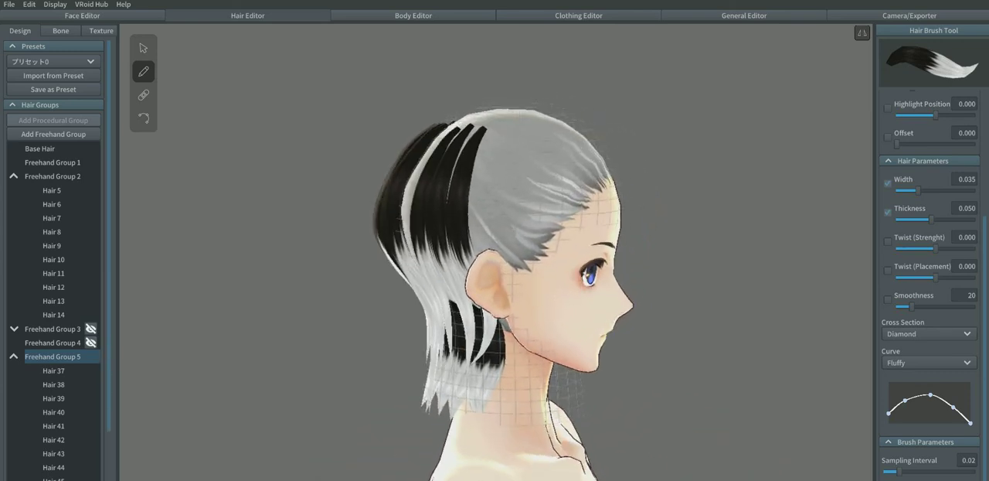
pyautogui.hotkey('ctrl', 'z')
pyautogui.hotkey('ctrl', 'z')
pyautogui.hotkey('ctrl', 'z')
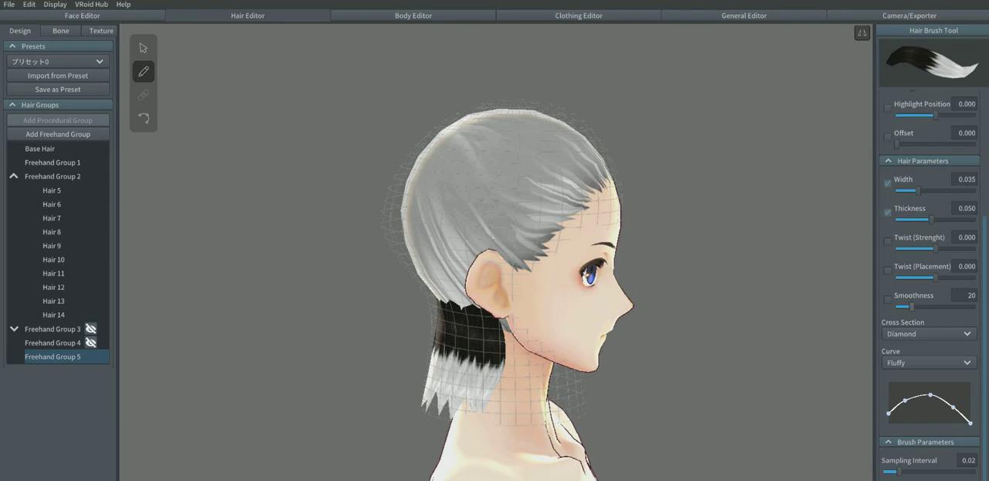
# Step: Try a mirrored strand in Freehand Group 5 from the top of the head down over the temple
pyautogui.moveTo(551, 107); pyautogui.dragTo(525, 290)
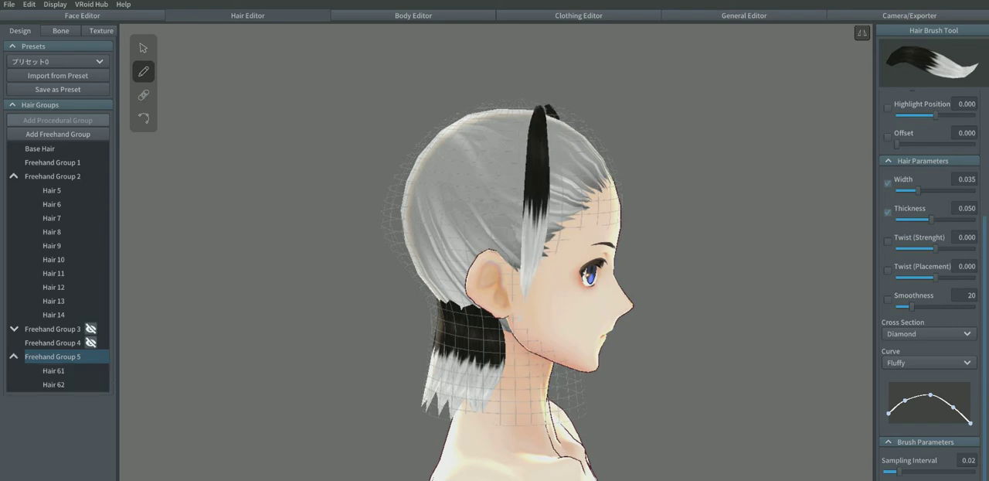
pyautogui.moveTo(618, 298)
pyautogui.mouseDown(button='right')
pyautogui.moveTo(510, 302)
pyautogui.moveTo(550, 331)
pyautogui.moveTo(723, 316)
pyautogui.mouseUp(button='right')
pyautogui.hotkey('ctrl', 'z')
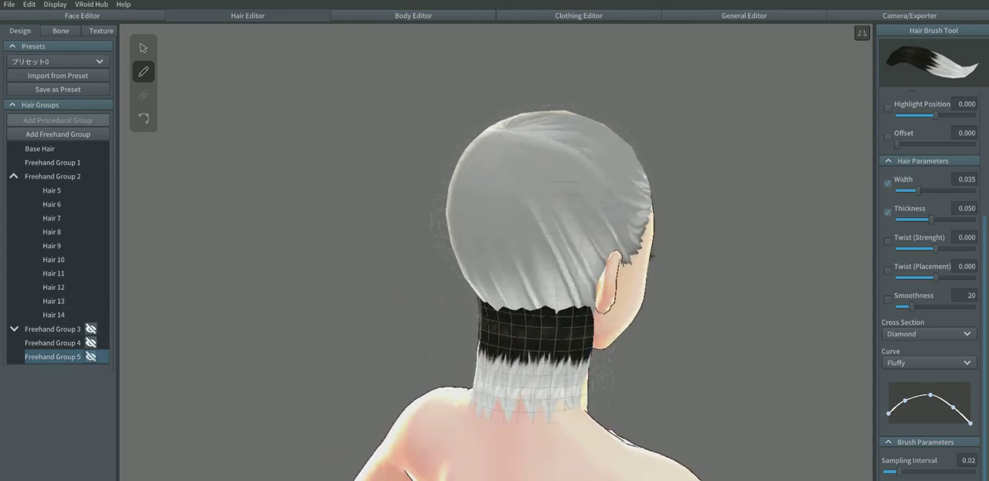
# Step: Show Freehand Group 3 again and inspect its strands in profile
pyautogui.moveTo(541, 309); pyautogui.dragTo(584, 314, button='right')
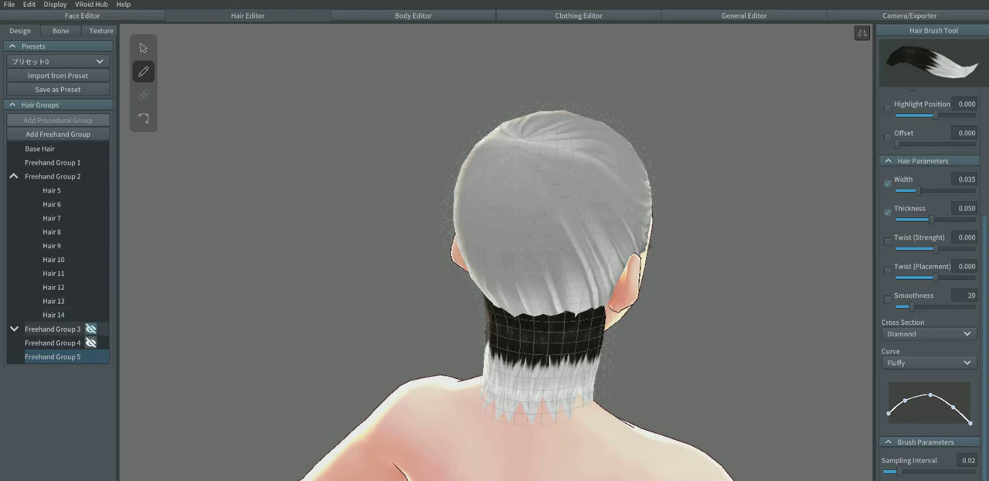
pyautogui.click(91, 329)
pyautogui.moveTo(587, 309); pyautogui.dragTo(444, 311, button='right')
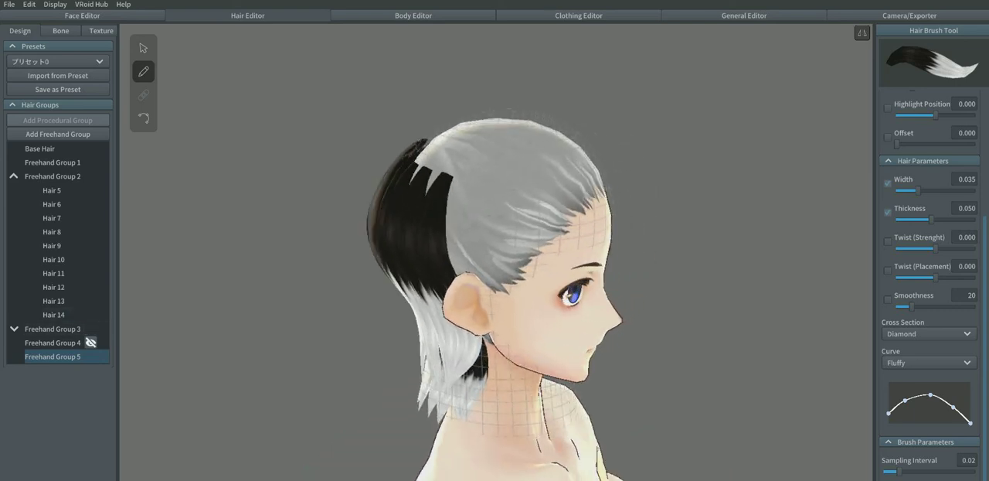
pyautogui.moveTo(494, 232); pyautogui.dragTo(447, 230, button='right')
pyautogui.moveTo(464, 271); pyautogui.dragTo(545, 255, button='right')
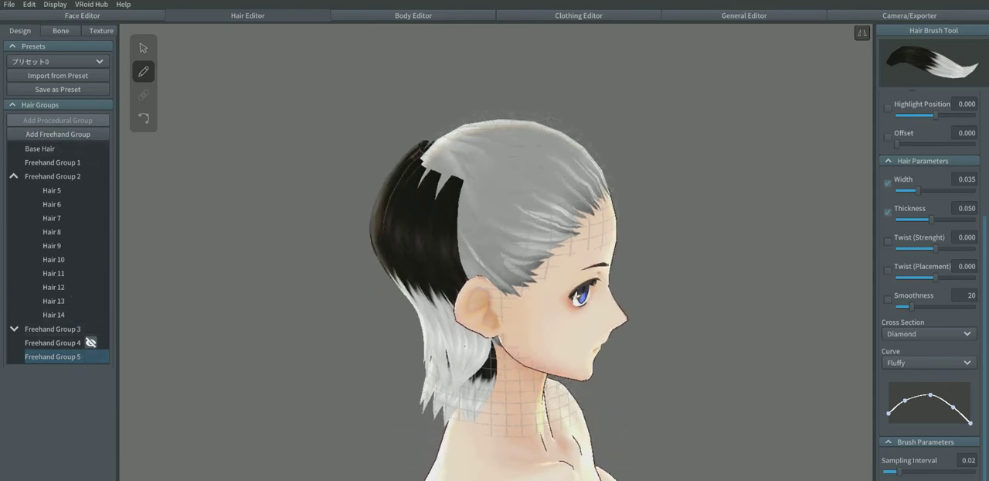
# Step: Add a new freehand group and pull its guide mesh outward over the back of the head so it clears the existing strands
pyautogui.click(58, 134)
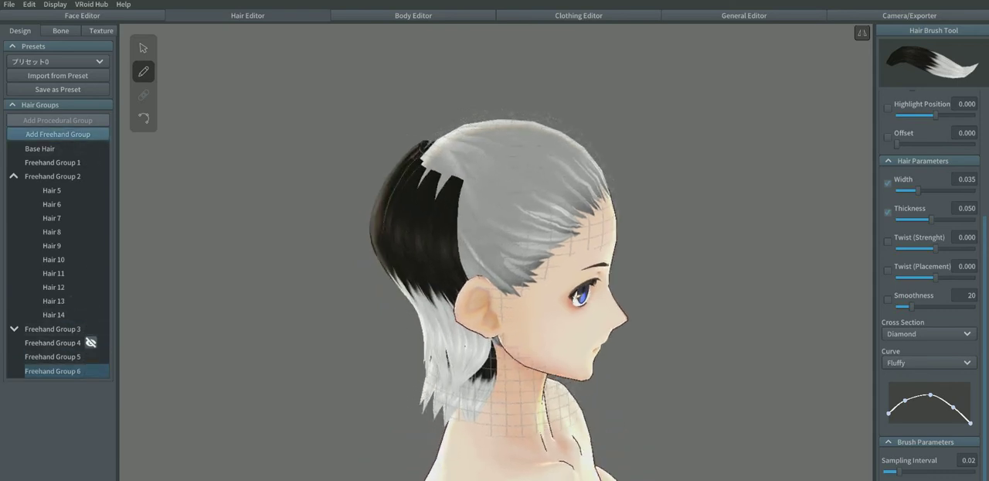
pyautogui.click(144, 49)
pyautogui.moveTo(464, 263); pyautogui.dragTo(533, 263, button='right')
pyautogui.moveTo(414, 202); pyautogui.dragTo(399, 202)
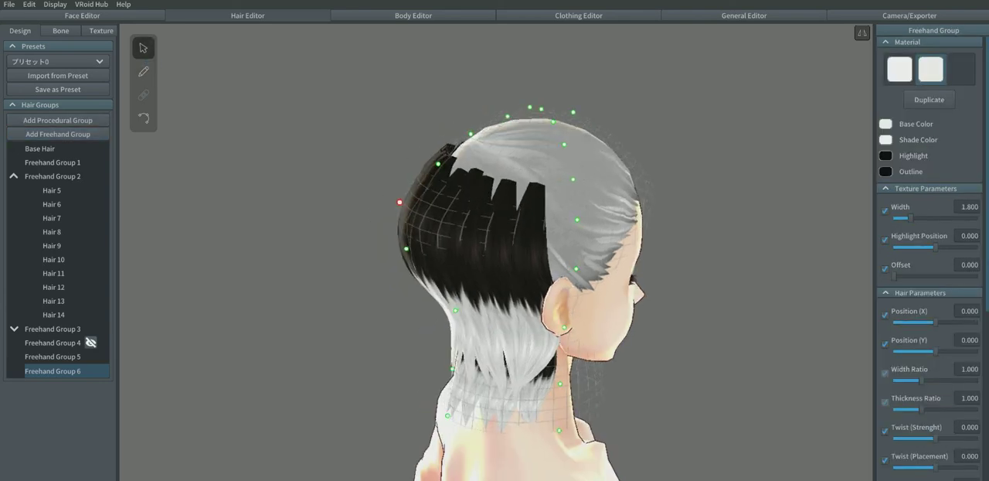
pyautogui.moveTo(387, 216); pyautogui.dragTo(464, 219, button='right')
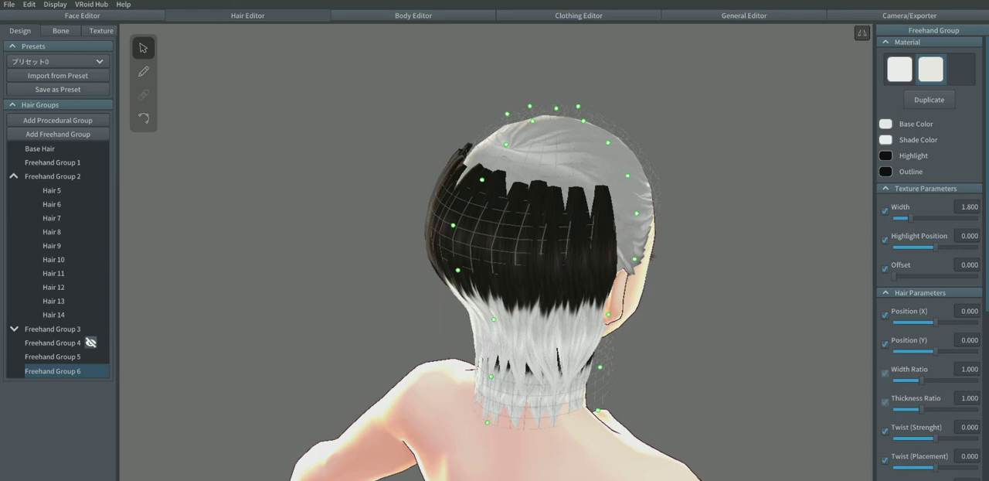
pyautogui.moveTo(483, 179); pyautogui.dragTo(477, 170)
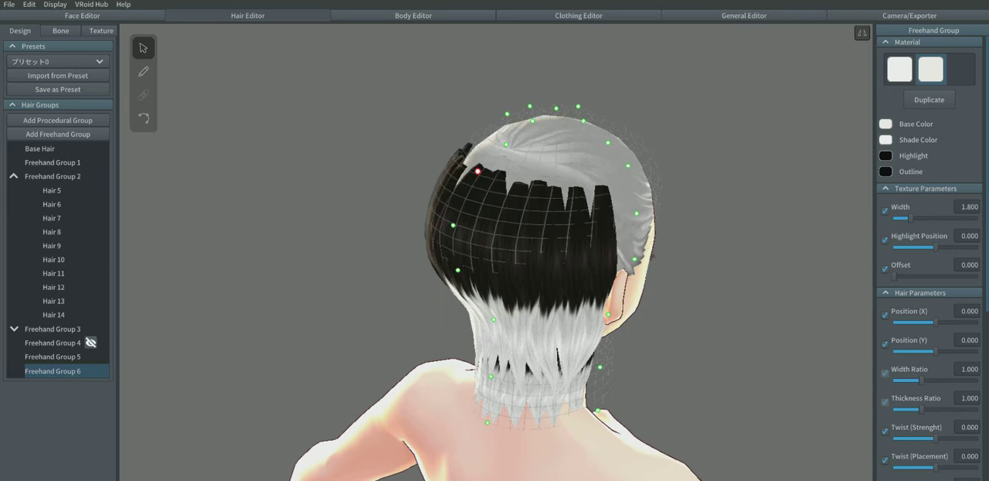
pyautogui.moveTo(477, 171); pyautogui.dragTo(430, 130, button='right')
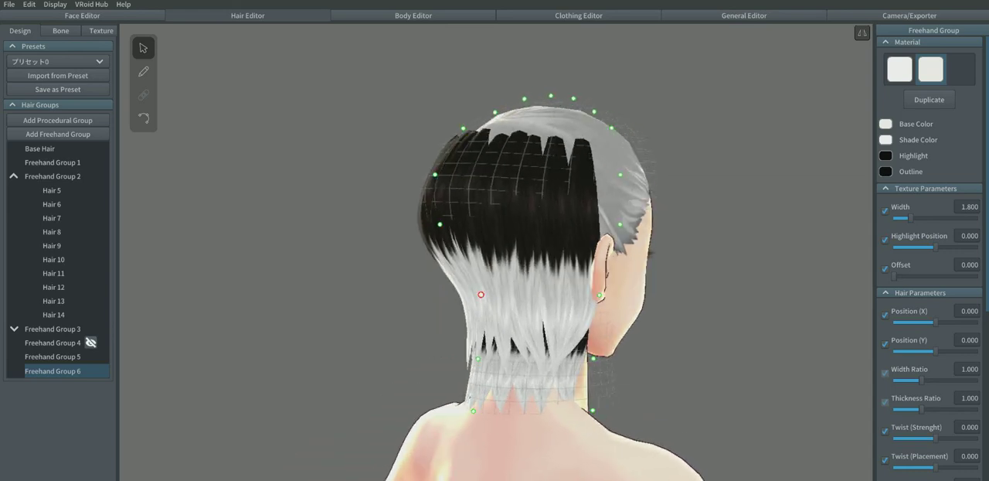
# Step: Pull the new group's guide mesh outward at the lower back of the head, the nape and the sides near the ears
pyautogui.moveTo(480, 295); pyautogui.dragTo(466, 300)
pyautogui.moveTo(466, 300); pyautogui.dragTo(495, 313, button='right')
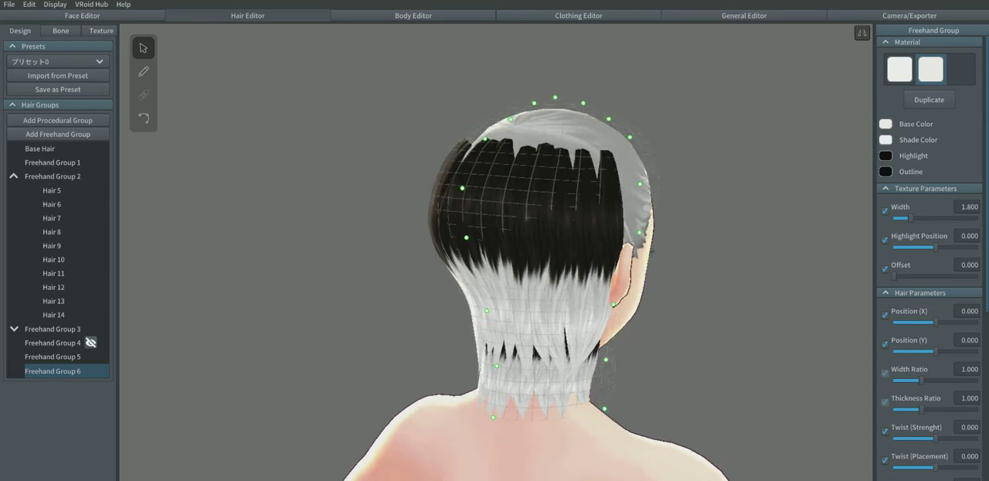
pyautogui.moveTo(613, 303); pyautogui.dragTo(624, 309)
pyautogui.moveTo(639, 232); pyautogui.dragTo(648, 234)
pyautogui.moveTo(648, 234); pyautogui.dragTo(595, 235, button='right')
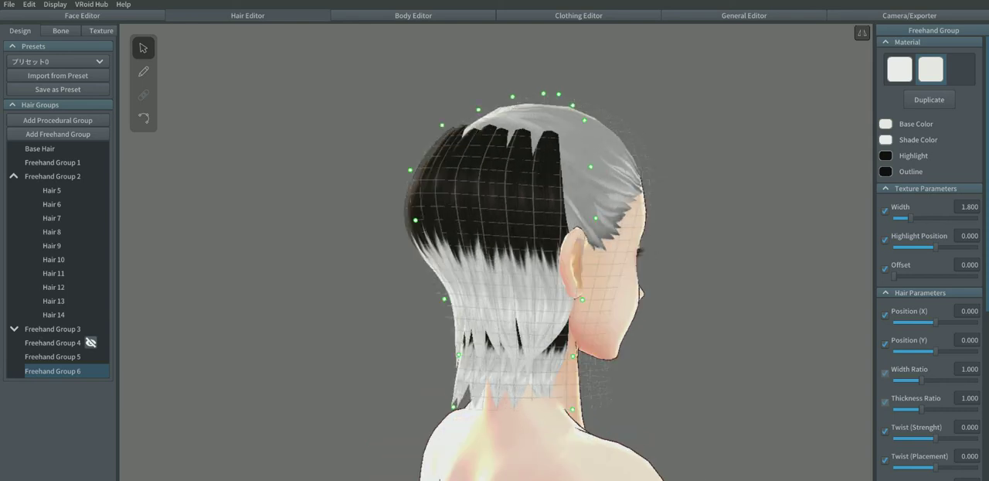
pyautogui.moveTo(416, 220); pyautogui.dragTo(415, 219)
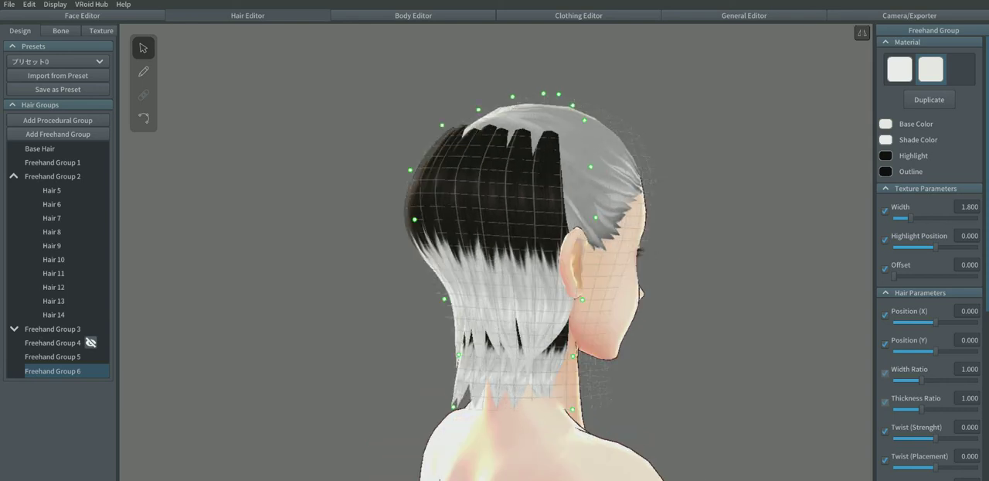
pyautogui.moveTo(459, 354); pyautogui.dragTo(447, 359)
pyautogui.moveTo(464, 340)
pyautogui.mouseDown(button='right')
pyautogui.moveTo(584, 356)
pyautogui.moveTo(807, 355)
pyautogui.moveTo(775, 353)
pyautogui.mouseUp(button='right')
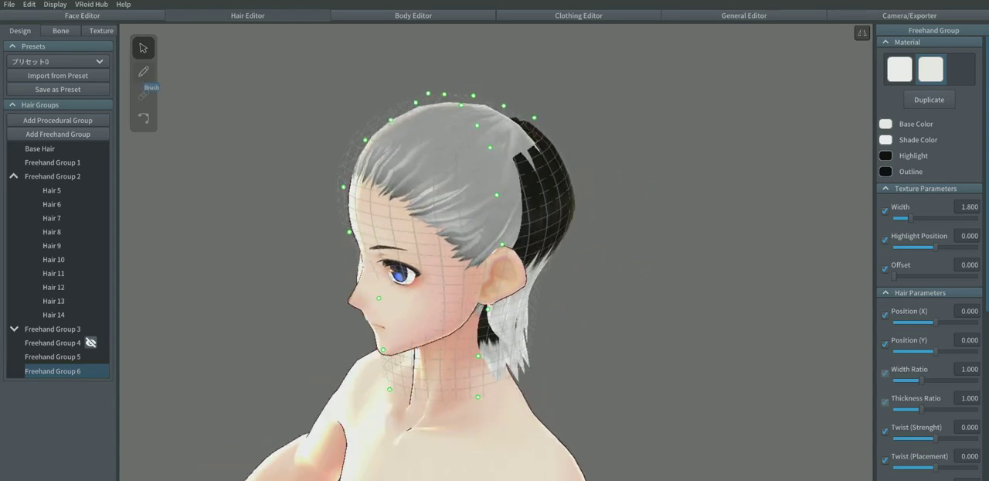
# Step: Try strands with the hair brush in Freehand Group 6 from the top of the head down over the temple
pyautogui.click(143, 71)
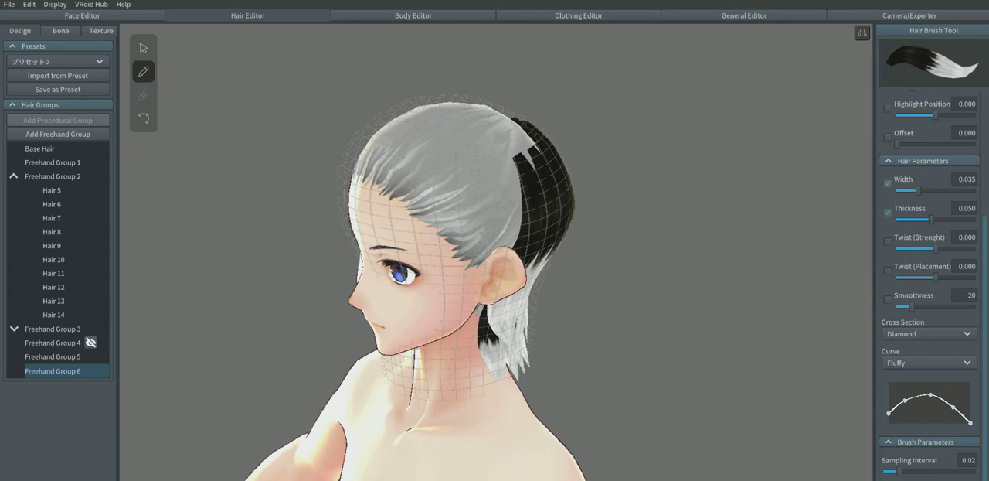
pyautogui.moveTo(442, 110)
pyautogui.mouseDown()
pyautogui.moveTo(466, 292)
pyautogui.moveTo(455, 330)
pyautogui.mouseUp()
pyautogui.hotkey('ctrl', 'z')
pyautogui.moveTo(455, 330); pyautogui.dragTo(457, 354, button='right')
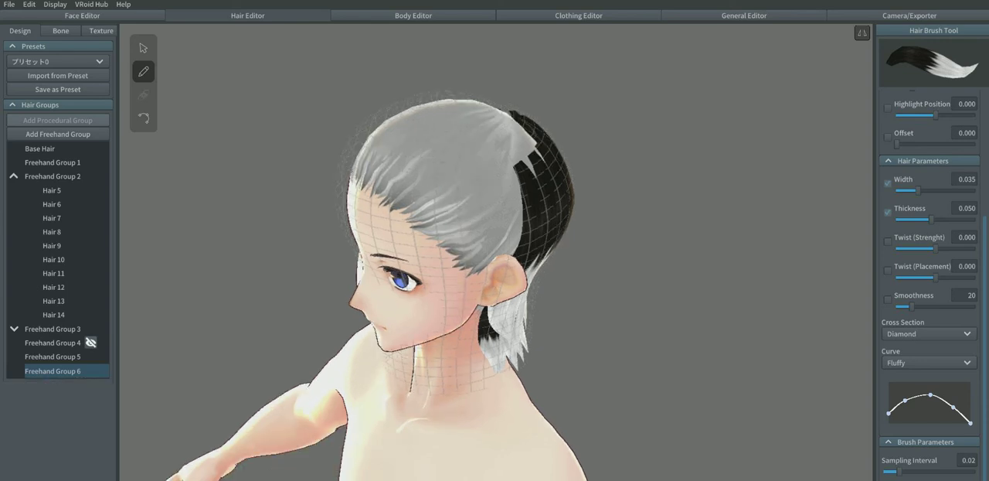
pyautogui.moveTo(428, 97); pyautogui.dragTo(464, 282)
pyautogui.hotkey('ctrl', 'z')
pyautogui.moveTo(464, 282); pyautogui.dragTo(367, 272, button='right')
pyautogui.moveTo(437, 91); pyautogui.dragTo(418, 275)
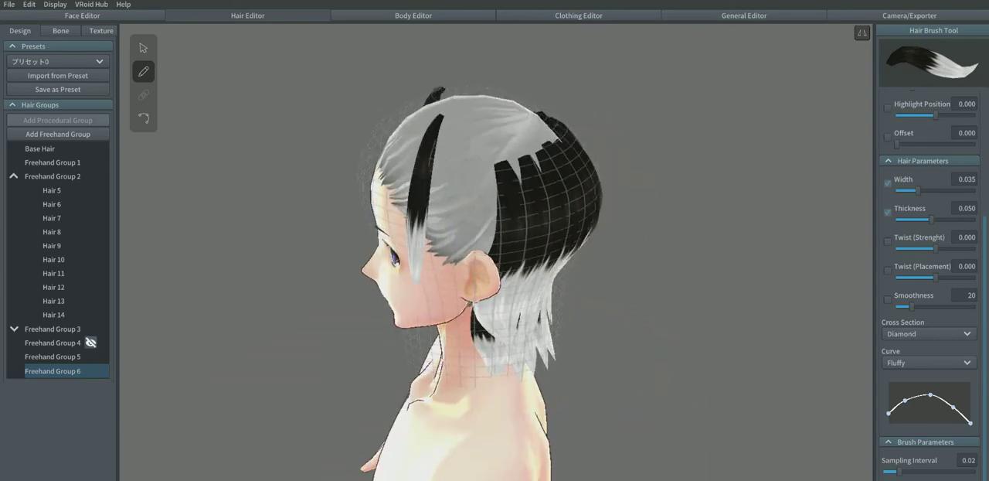
pyautogui.hotkey('ctrl', 'z')
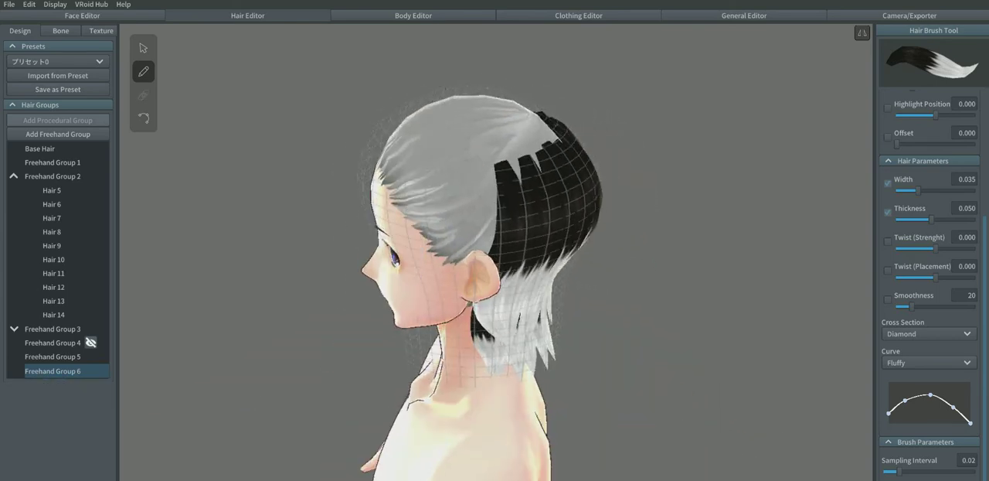
# Step: Try mirrored pairs of long strands in Freehand Group 6 from the top of the head down over the temples and ears
pyautogui.moveTo(450, 85); pyautogui.dragTo(421, 294)
pyautogui.moveTo(464, 86); pyautogui.dragTo(460, 363)
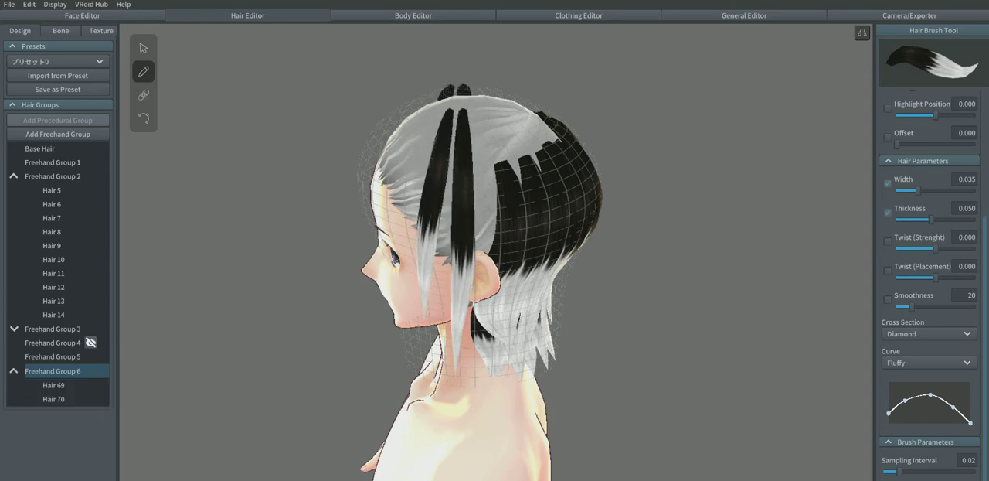
pyautogui.moveTo(474, 85); pyautogui.dragTo(478, 363)
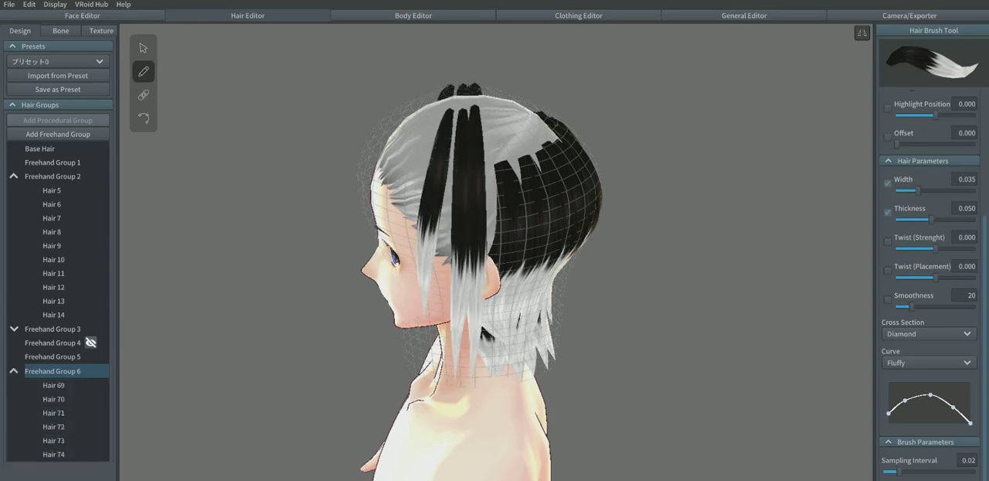
pyautogui.moveTo(487, 85); pyautogui.dragTo(494, 344)
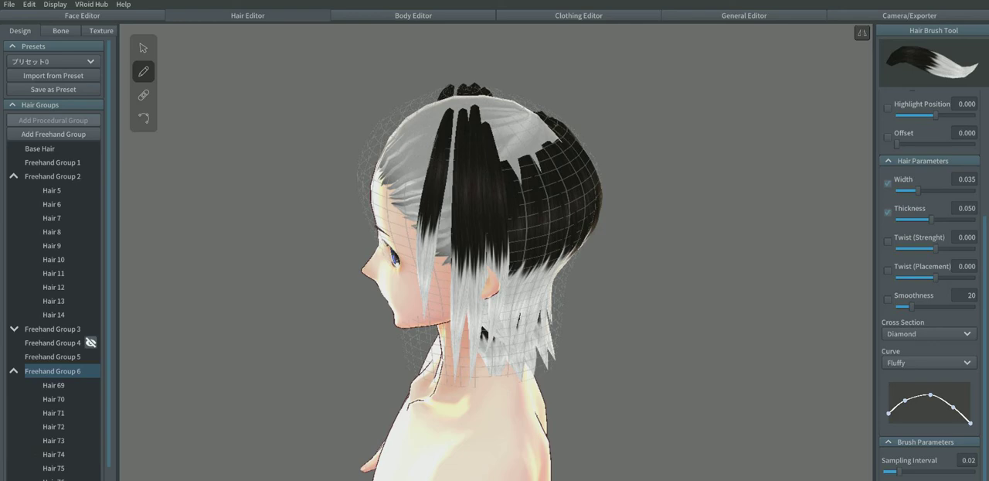
pyautogui.moveTo(495, 232)
pyautogui.mouseDown(button='right')
pyautogui.moveTo(514, 236)
pyautogui.moveTo(371, 243)
pyautogui.moveTo(517, 241)
pyautogui.moveTo(344, 244)
pyautogui.mouseUp(button='right')
pyautogui.hotkey('ctrl', 'z')
pyautogui.hotkey('ctrl', 'z')
pyautogui.hotkey('ctrl', 'z')
pyautogui.hotkey('ctrl', 'z')
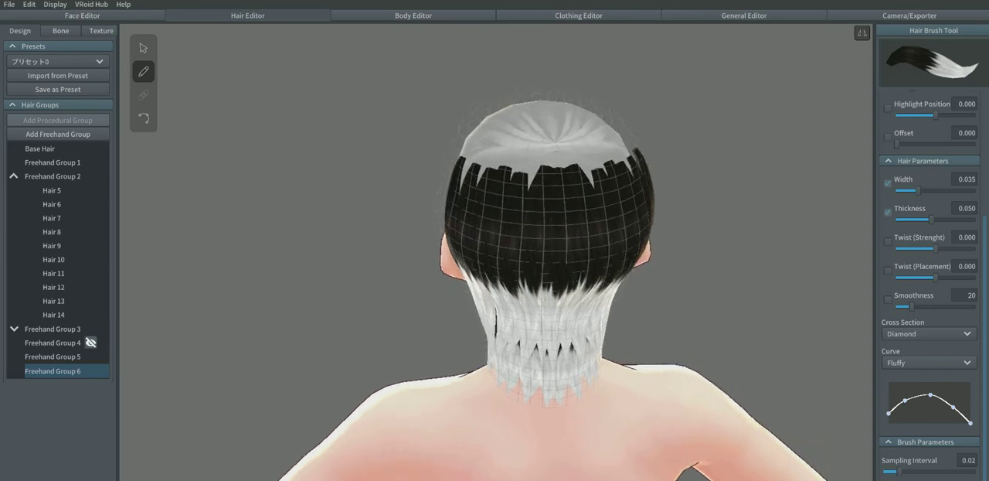
# Step: Try mirrored strands in Freehand Group 6 from the crown down the back of the head, then undo them
pyautogui.moveTo(548, 101)
pyautogui.mouseDown()
pyautogui.moveTo(525, 185)
pyautogui.moveTo(525, 301)
pyautogui.mouseUp()
pyautogui.moveTo(524, 300)
pyautogui.mouseDown(button='right')
pyautogui.moveTo(528, 378)
pyautogui.moveTo(528, 309)
pyautogui.mouseUp(button='right')
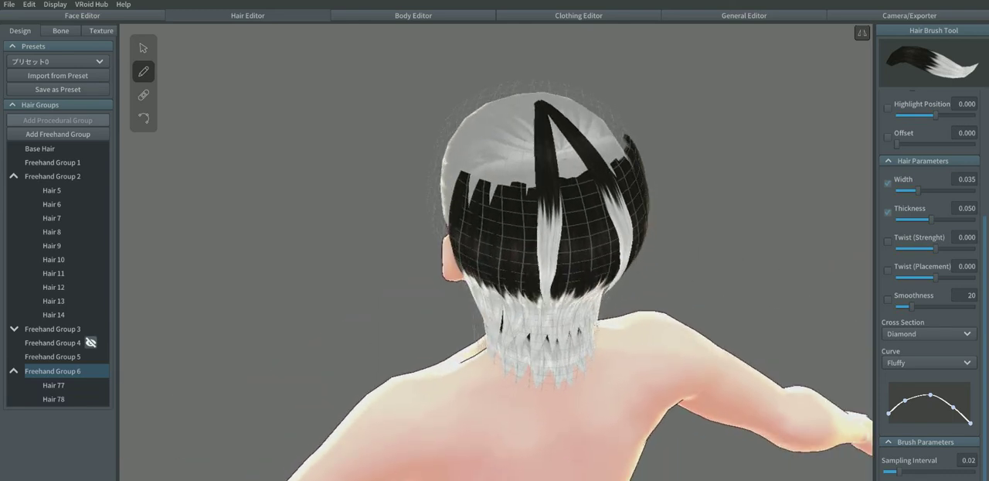
pyautogui.moveTo(541, 102); pyautogui.dragTo(510, 216)
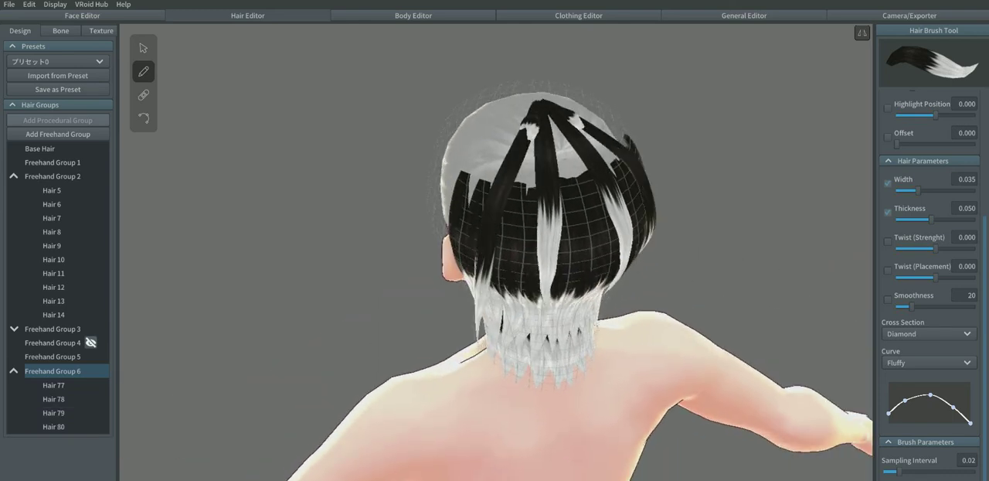
pyautogui.moveTo(511, 293); pyautogui.dragTo(509, 314)
pyautogui.moveTo(509, 313); pyautogui.dragTo(510, 267, button='right')
pyautogui.hotkey('ctrl', 'z')
pyautogui.hotkey('ctrl', 'z')
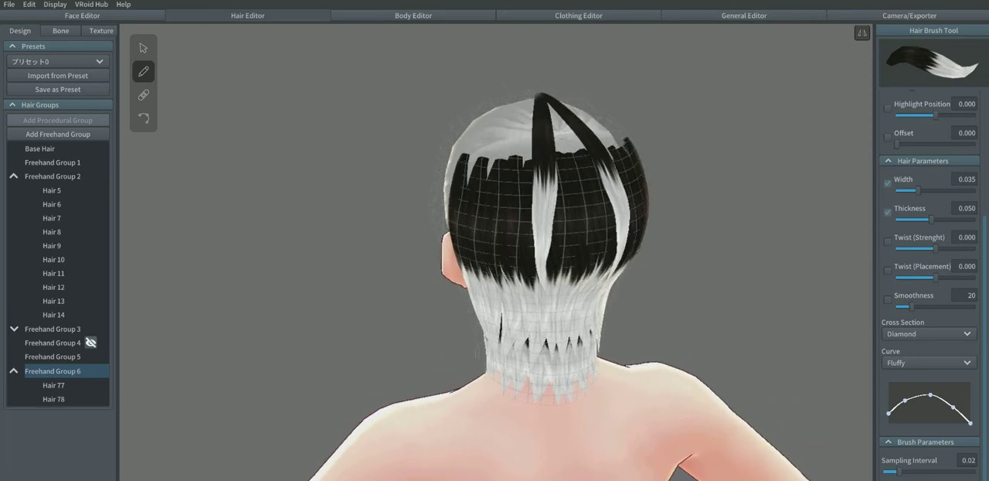
pyautogui.hotkey('ctrl', 'z')
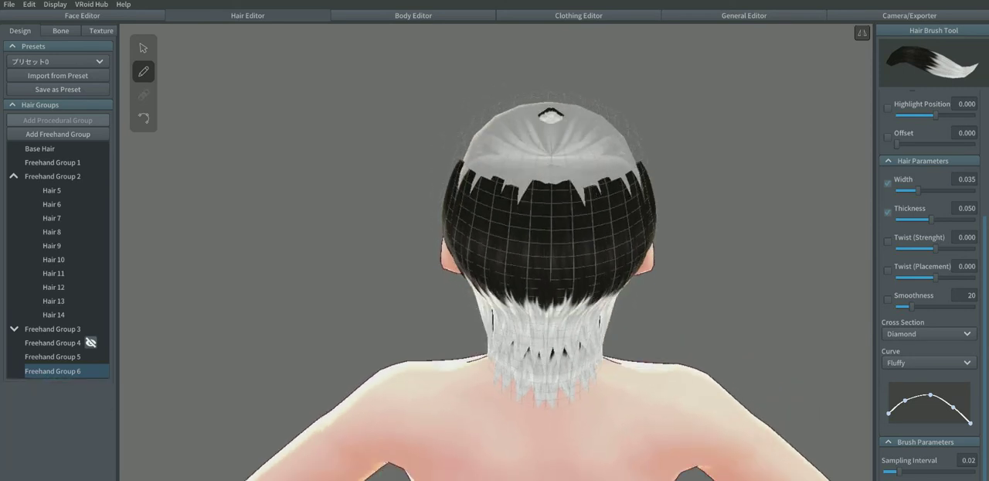
pyautogui.moveTo(551, 121); pyautogui.dragTo(551, 294)
pyautogui.hotkey('ctrl', 'z')
# Step: Draw mirrored pairs of long strands in Freehand Group 6 from the crown down the back and back sides of the head
pyautogui.moveTo(551, 294); pyautogui.dragTo(530, 271, button='right')
pyautogui.moveTo(562, 108); pyautogui.dragTo(583, 301)
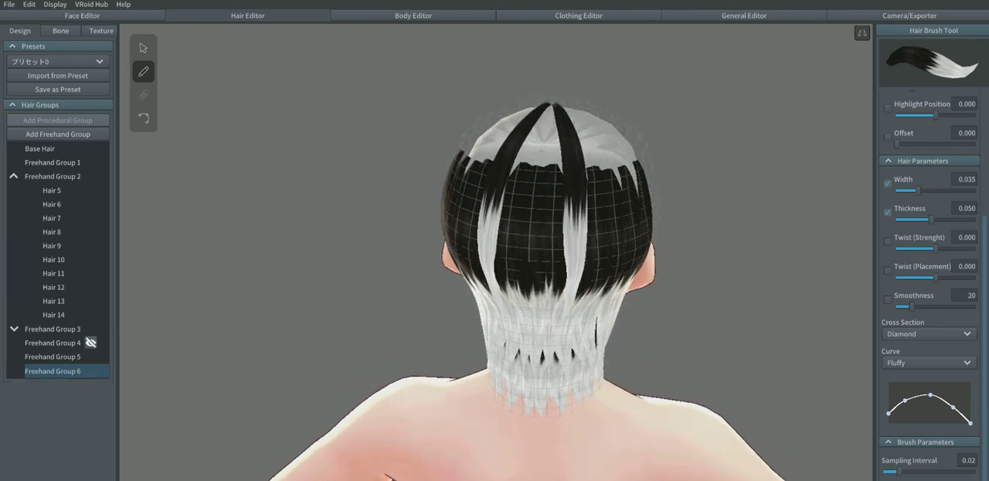
pyautogui.moveTo(584, 301); pyautogui.dragTo(498, 302, button='right')
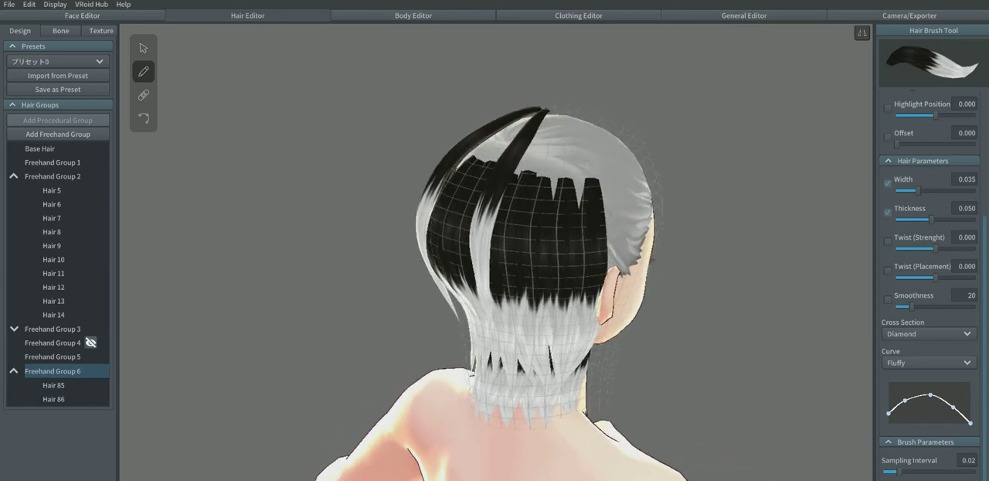
pyautogui.moveTo(548, 110); pyautogui.dragTo(541, 328)
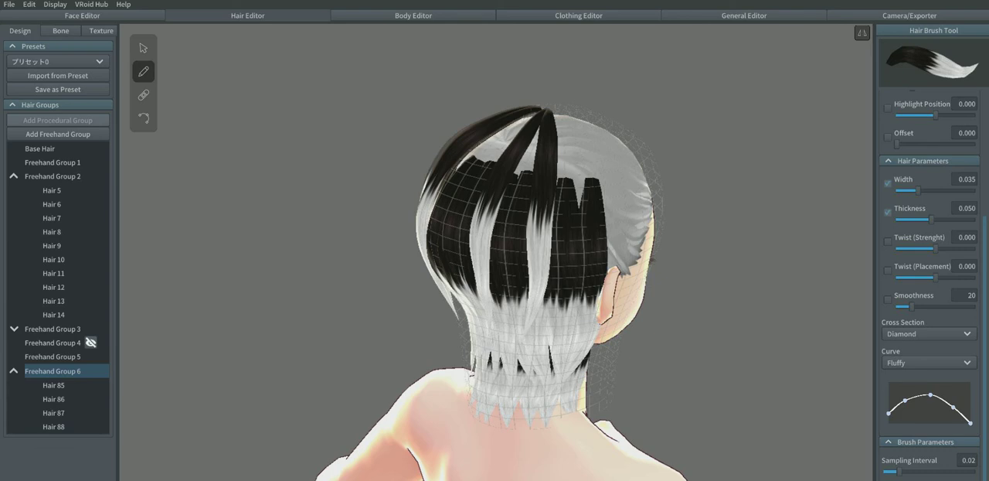
pyautogui.moveTo(546, 111); pyautogui.dragTo(523, 331)
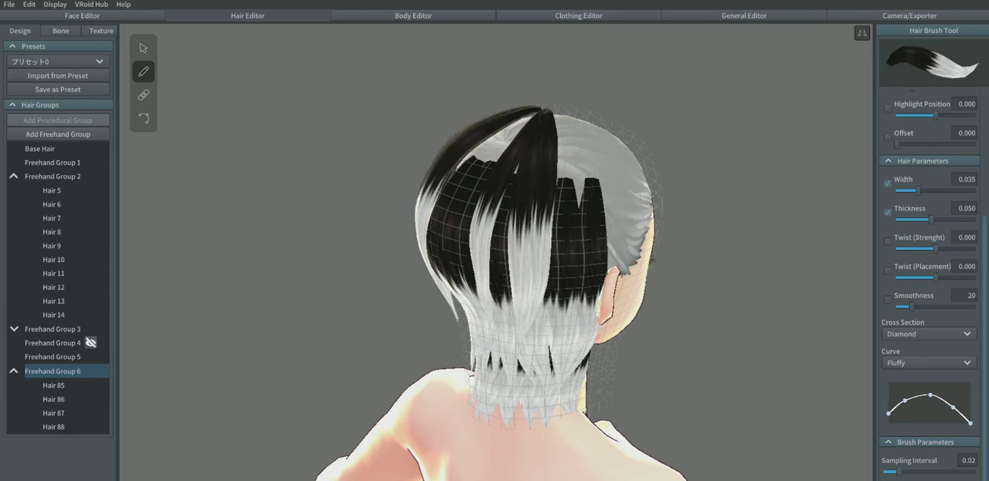
pyautogui.moveTo(550, 111)
pyautogui.mouseDown()
pyautogui.moveTo(558, 249)
pyautogui.moveTo(549, 325)
pyautogui.mouseUp()
# Step: Draw further mirrored strands from the crown down the sides of the head behind the ears, filling the gaps between them
pyautogui.moveTo(603, 328); pyautogui.dragTo(503, 340, button='right')
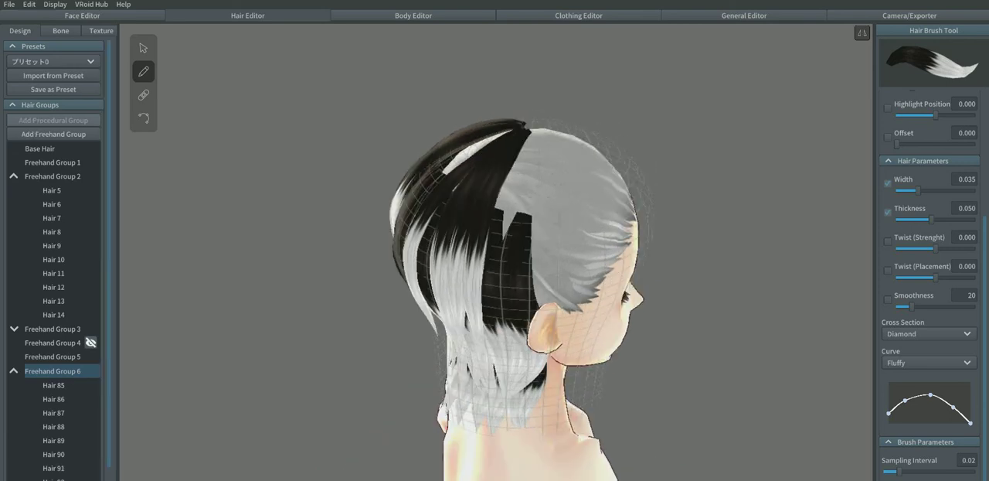
pyautogui.moveTo(527, 126)
pyautogui.mouseDown()
pyautogui.moveTo(518, 286)
pyautogui.moveTo(501, 330)
pyautogui.mouseUp()
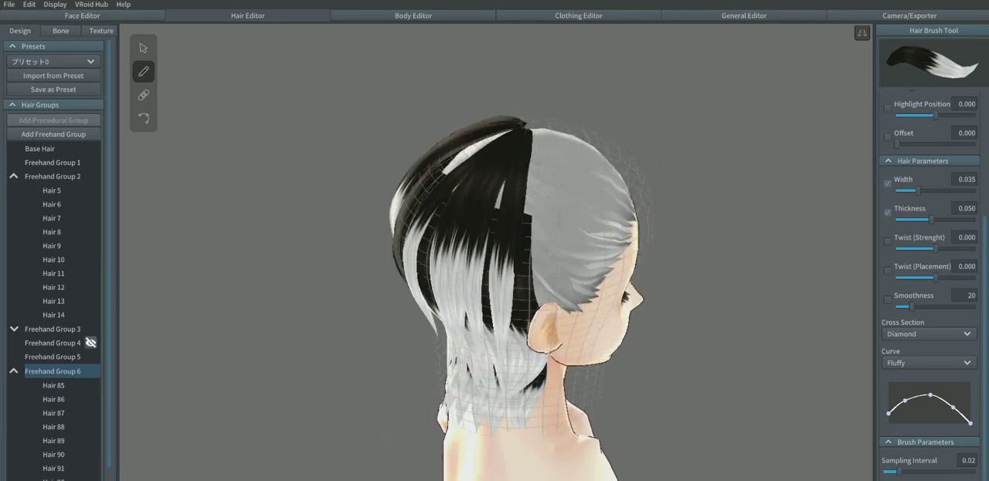
pyautogui.moveTo(534, 117)
pyautogui.mouseDown()
pyautogui.moveTo(544, 294)
pyautogui.moveTo(538, 348)
pyautogui.mouseUp()
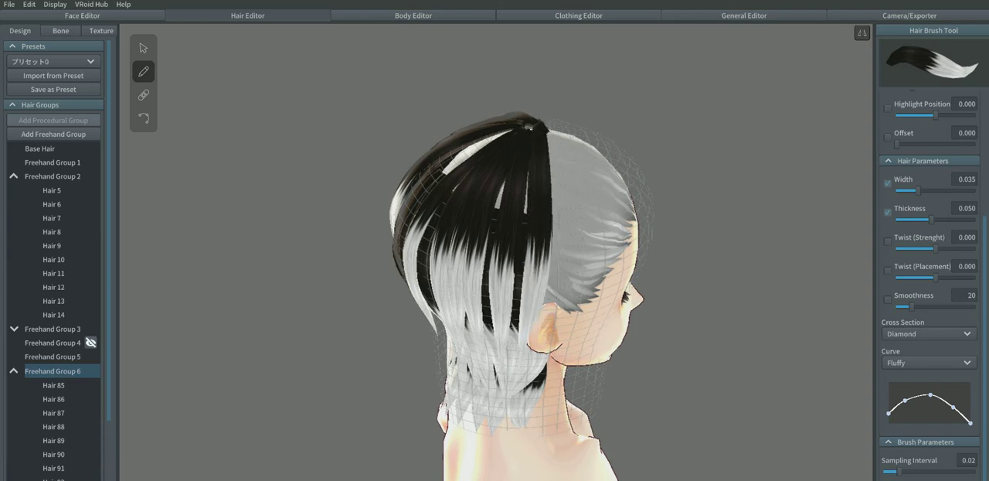
pyautogui.moveTo(541, 309); pyautogui.dragTo(541, 278, button='right')
pyautogui.moveTo(533, 114); pyautogui.dragTo(517, 353)
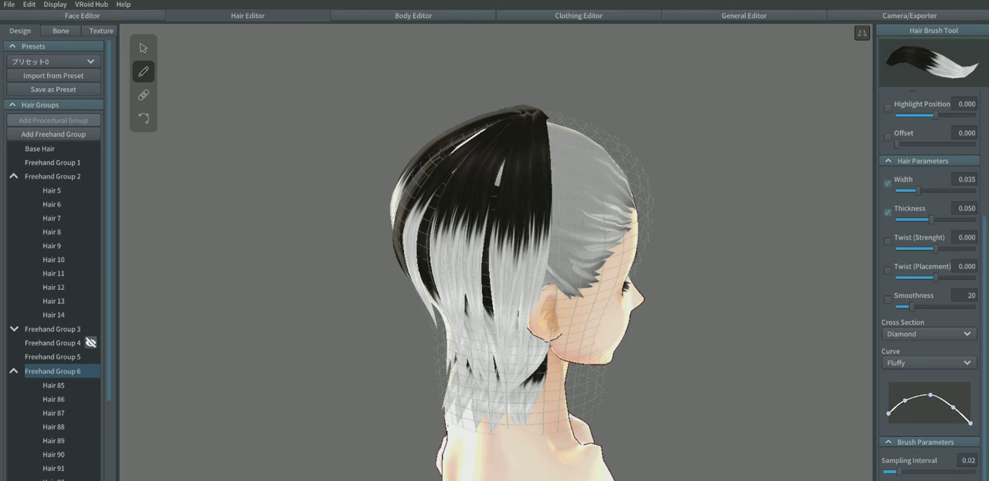
pyautogui.moveTo(532, 108)
pyautogui.mouseDown()
pyautogui.moveTo(514, 133)
pyautogui.moveTo(488, 334)
pyautogui.mouseUp()
# Step: Draw mirrored strands from the crown down the middle of the back, covering the gaps on either side of the centre line
pyautogui.moveTo(489, 334); pyautogui.dragTo(674, 336, button='right')
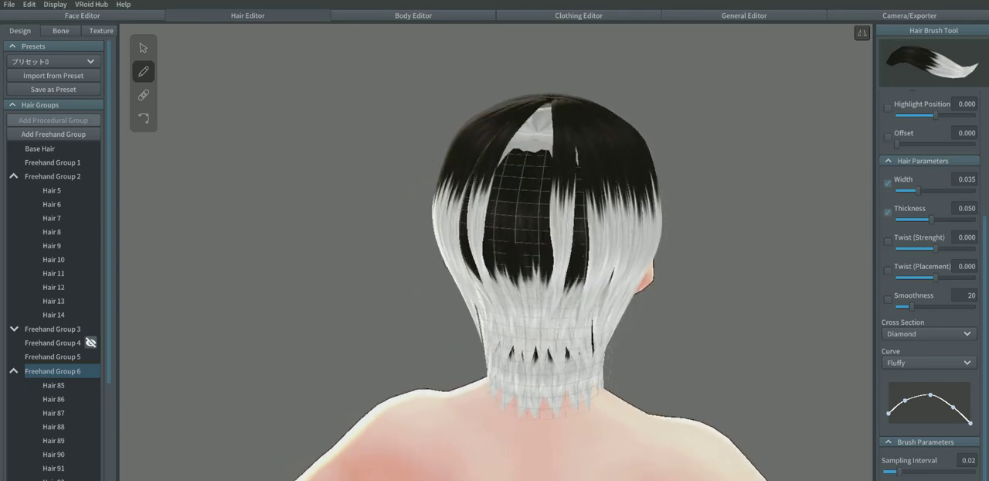
pyautogui.moveTo(545, 96); pyautogui.dragTo(542, 284)
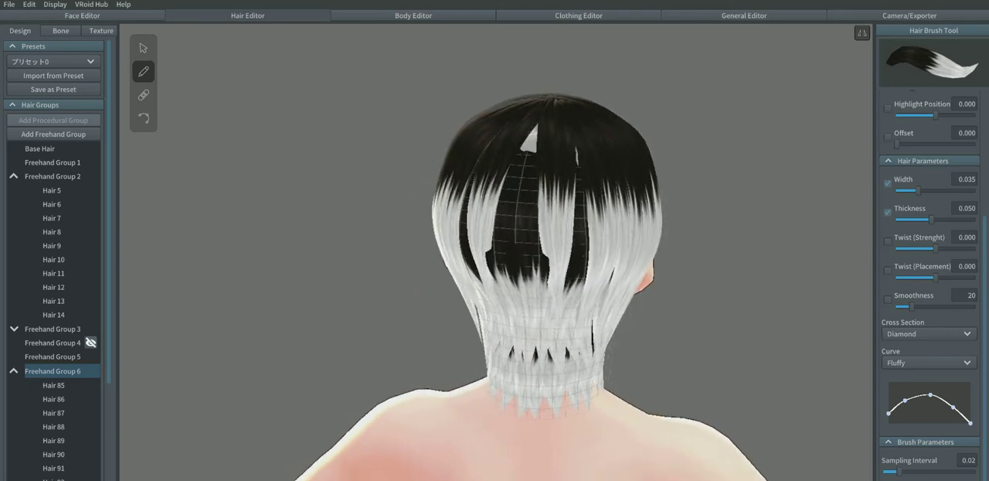
pyautogui.moveTo(542, 309); pyautogui.dragTo(571, 306, button='right')
pyautogui.moveTo(548, 92)
pyautogui.mouseDown()
pyautogui.moveTo(598, 175)
pyautogui.moveTo(608, 275)
pyautogui.mouseUp()
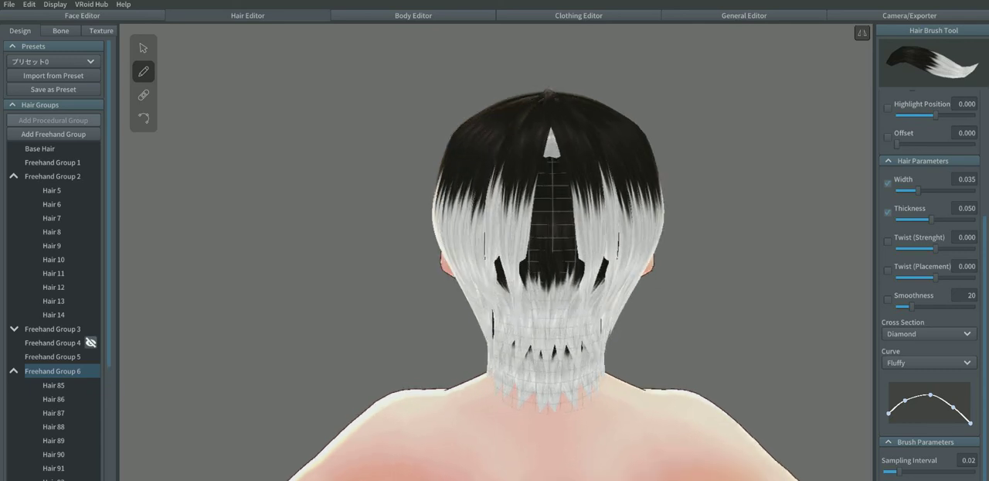
pyautogui.moveTo(551, 94)
pyautogui.mouseDown()
pyautogui.moveTo(594, 163)
pyautogui.moveTo(606, 238)
pyautogui.moveTo(598, 296)
pyautogui.mouseUp()
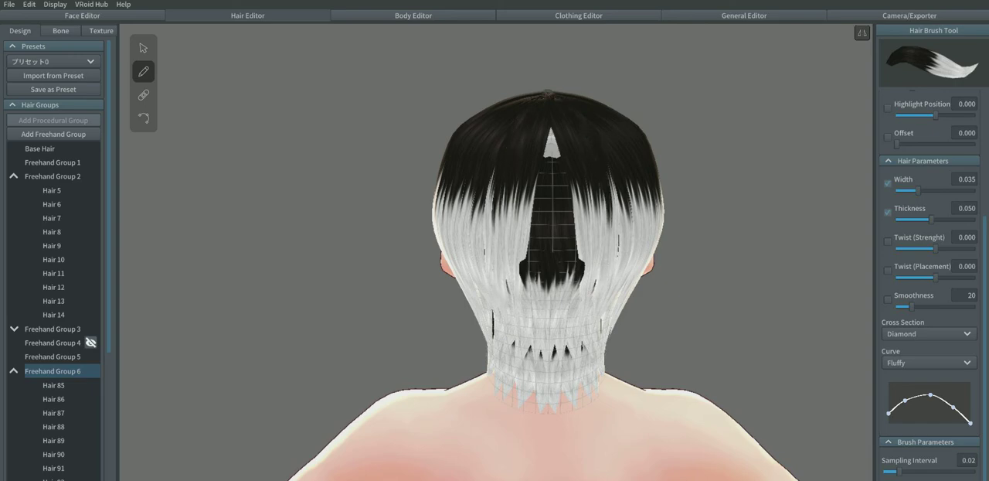
# Step: Try a mirrored strand from the crown down in front of the ear, then undo it
pyautogui.moveTo(495, 232); pyautogui.dragTo(696, 348, button='right')
pyautogui.moveTo(541, 324); pyautogui.dragTo(517, 176, button='right')
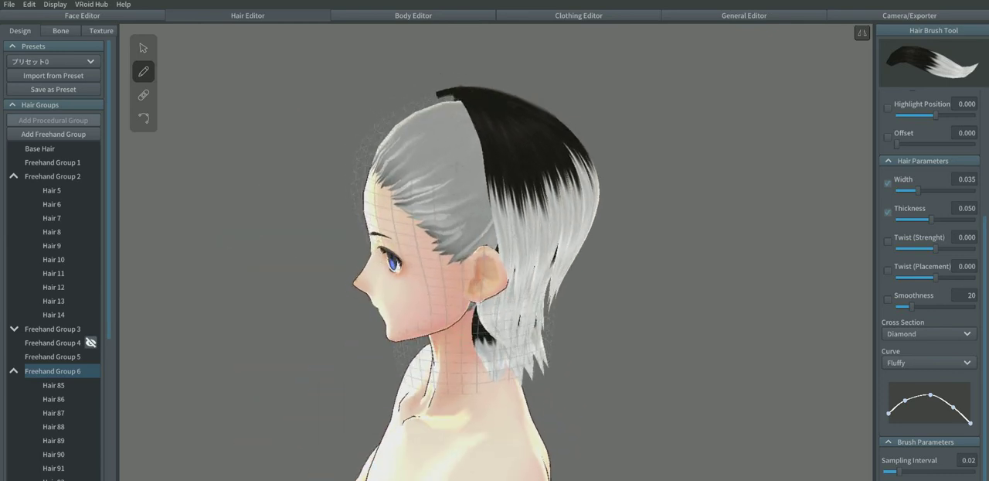
pyautogui.moveTo(456, 89); pyautogui.dragTo(462, 332)
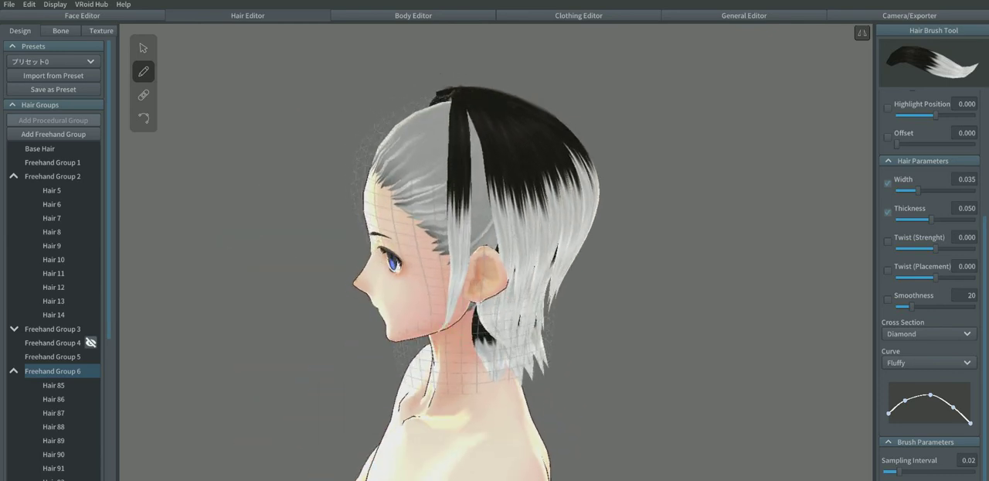
pyautogui.hotkey('ctrl', 'z')
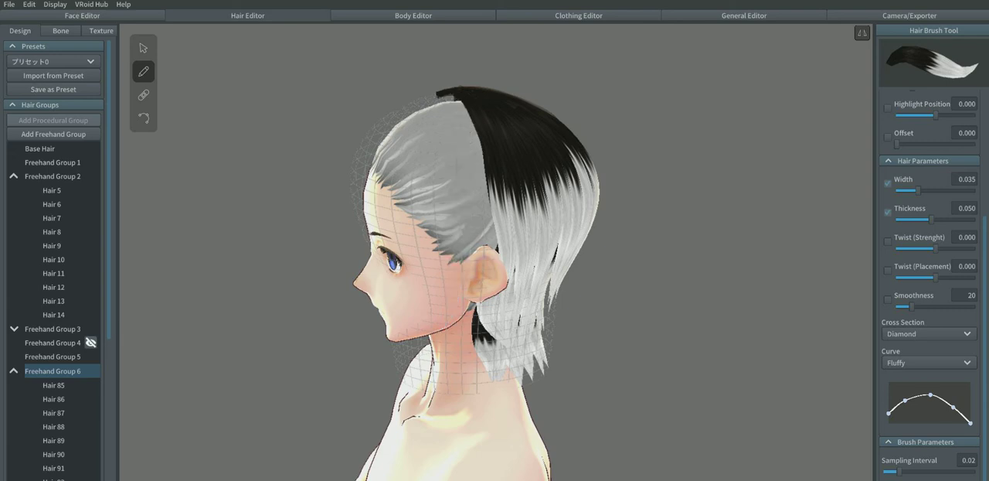
# Step: Draw a very short mirrored strand at the crown, at the front edge of the drawn hair
pyautogui.moveTo(440, 91); pyautogui.dragTo(446, 95)
pyautogui.scroll(5, 930, 284)
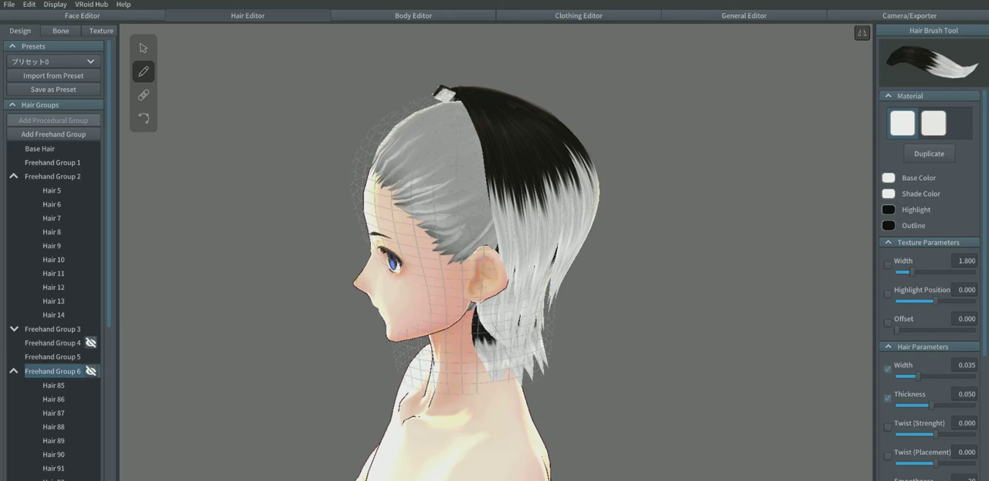
pyautogui.moveTo(572, 255); pyautogui.dragTo(533, 255, button='right')
# Step: Select the whole of Freehand Group 6 and duplicate its material so the group uses its own copy
pyautogui.moveTo(82, 371)
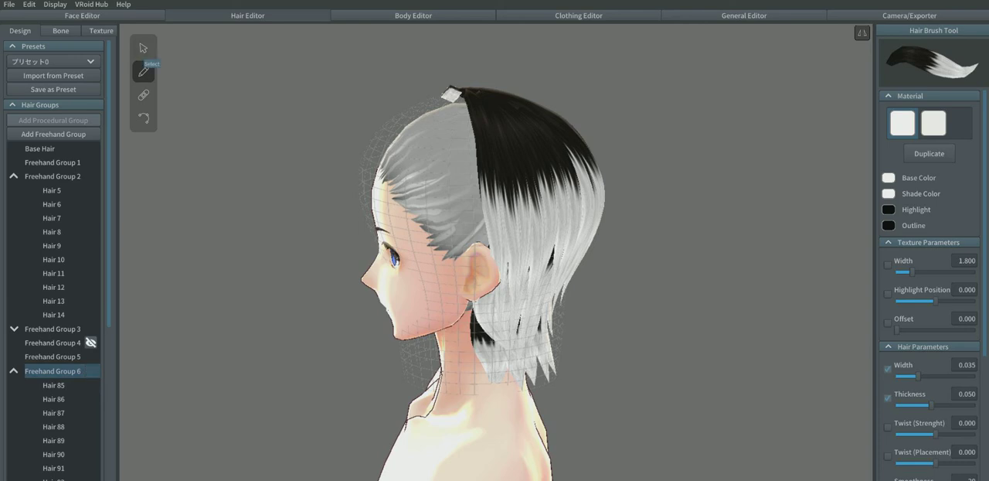
pyautogui.click(143, 48)
pyautogui.scroll(-5, 77, 302)
pyautogui.scroll(4, 77, 324)
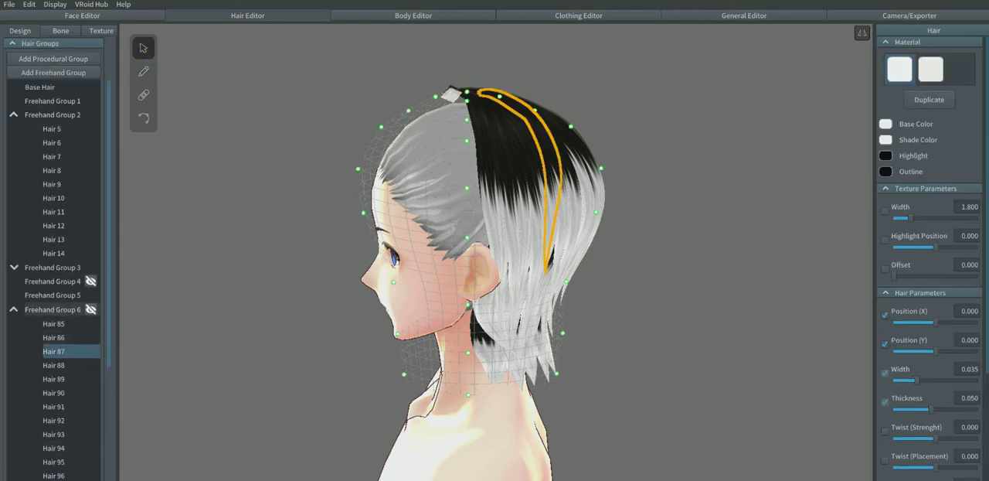
pyautogui.click(53, 309)
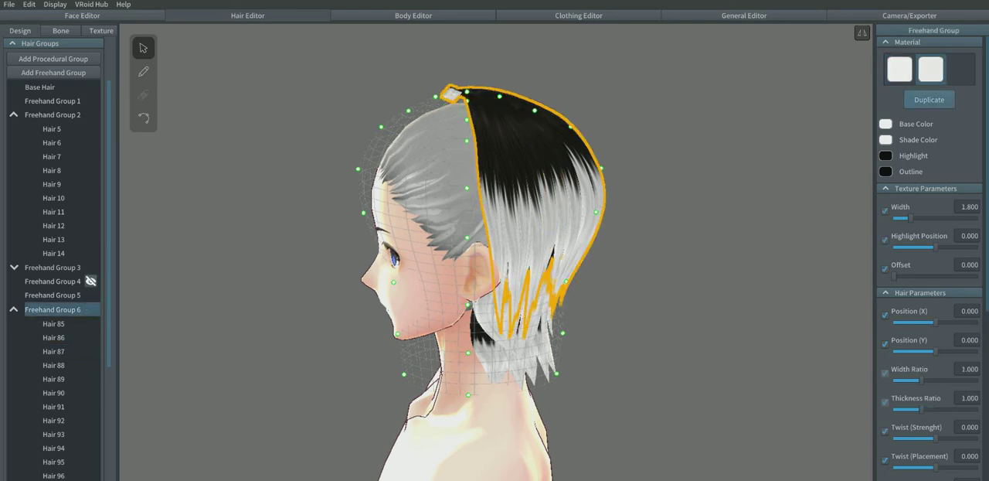
pyautogui.click(929, 99)
pyautogui.click(899, 100)
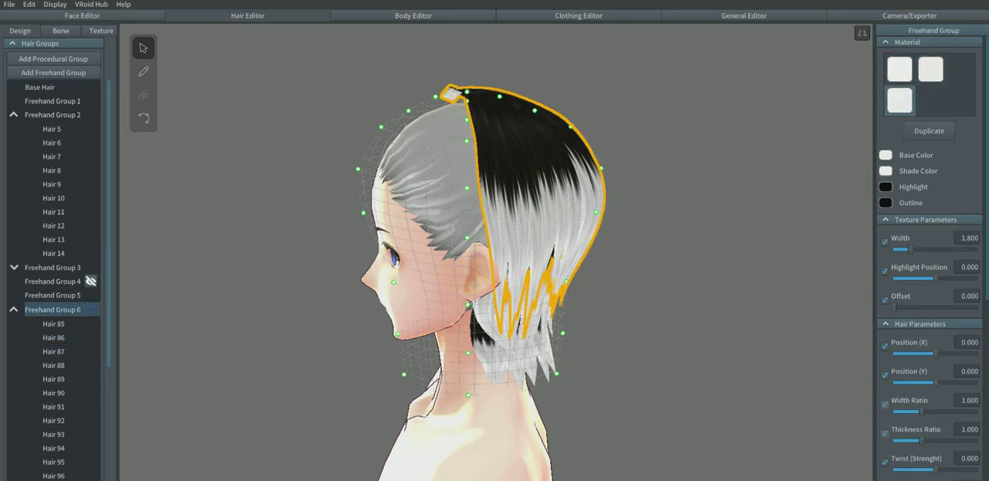
# Step: Try olive yellow B9B947 and greyish beige BBBBA0 as the duplicated material's base color, comparing it with the original white material
pyautogui.click(886, 155)
pyautogui.click(822, 189)
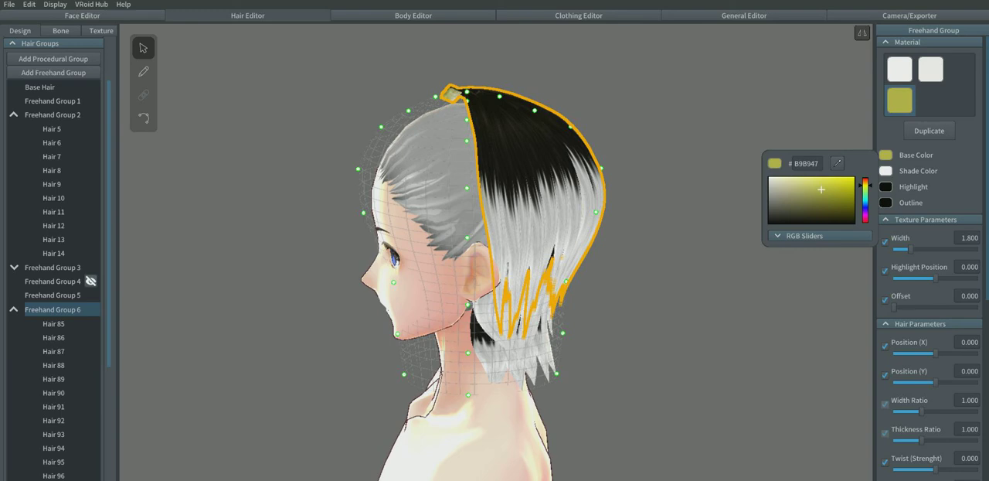
pyautogui.moveTo(821, 189); pyautogui.dragTo(782, 190)
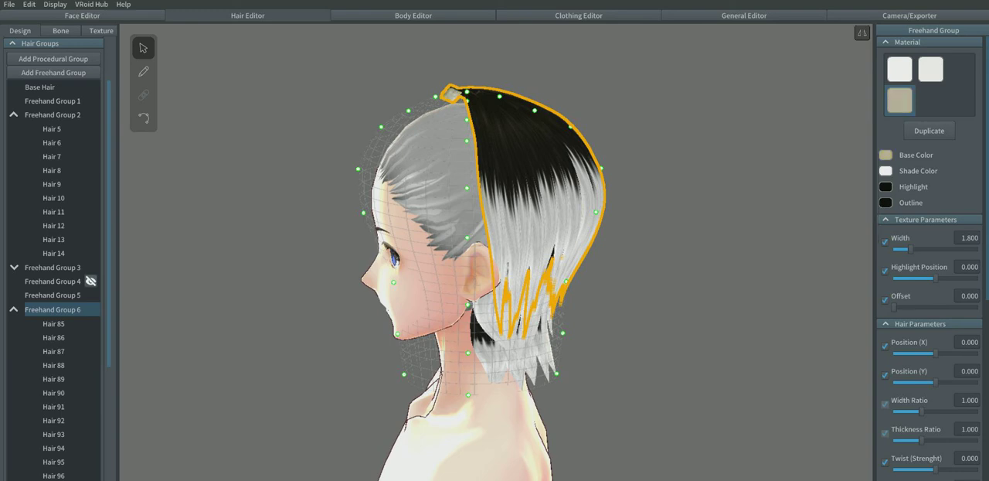
pyautogui.click(931, 68)
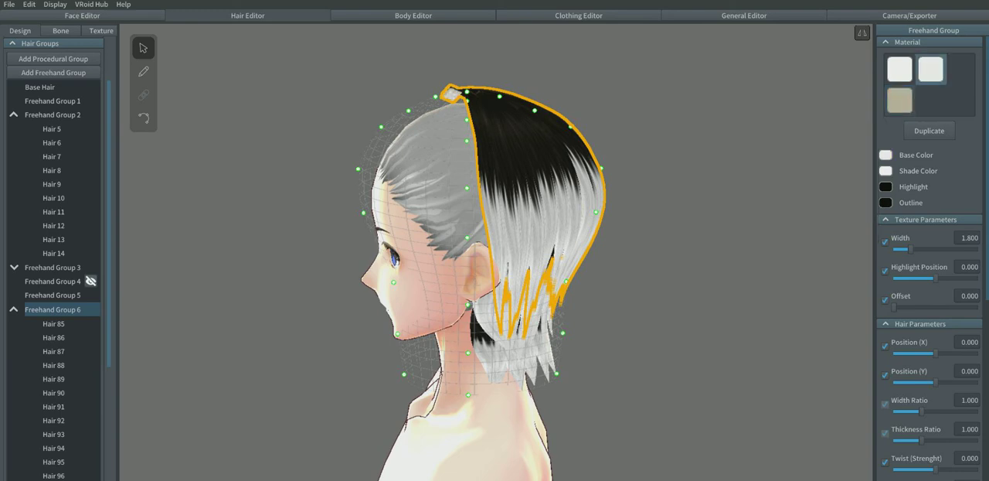
pyautogui.click(899, 100)
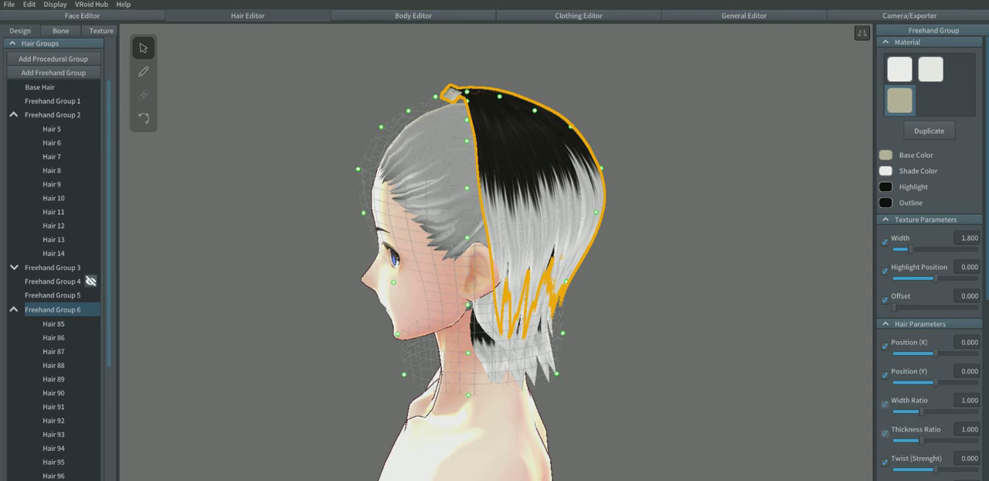
# Step: Try red B01919 as the base color of the duplicated hair material
pyautogui.click(885, 155)
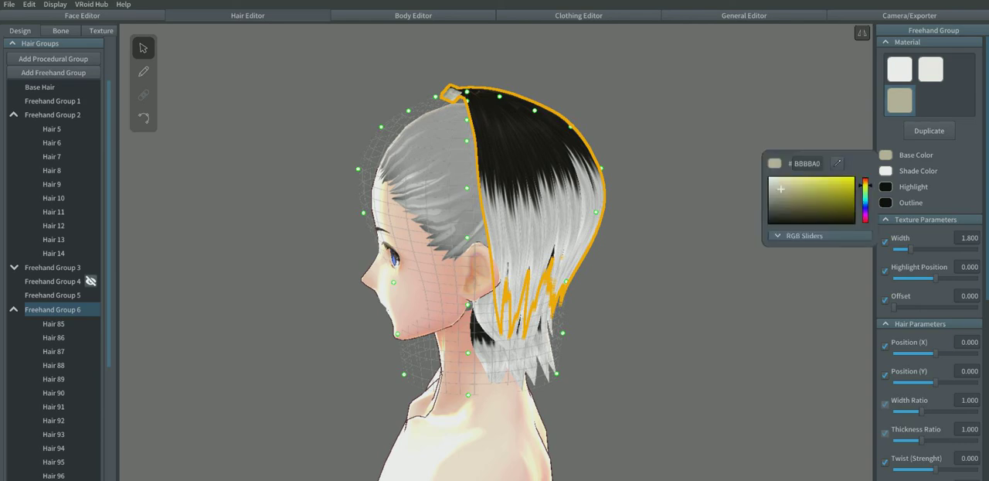
pyautogui.moveTo(865, 185); pyautogui.dragTo(865, 177)
pyautogui.click(843, 191)
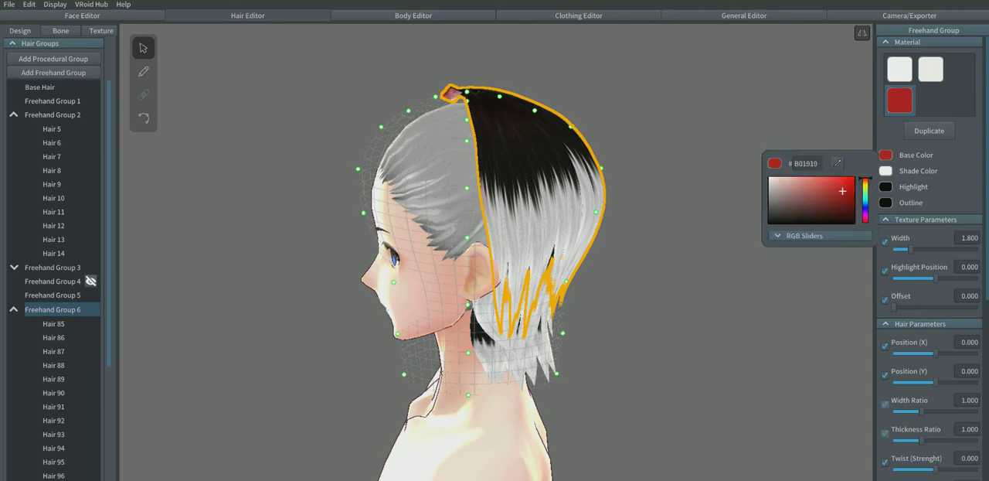
# Step: Set the duplicated hair material's base color to white FFFFFF
pyautogui.click(899, 100)
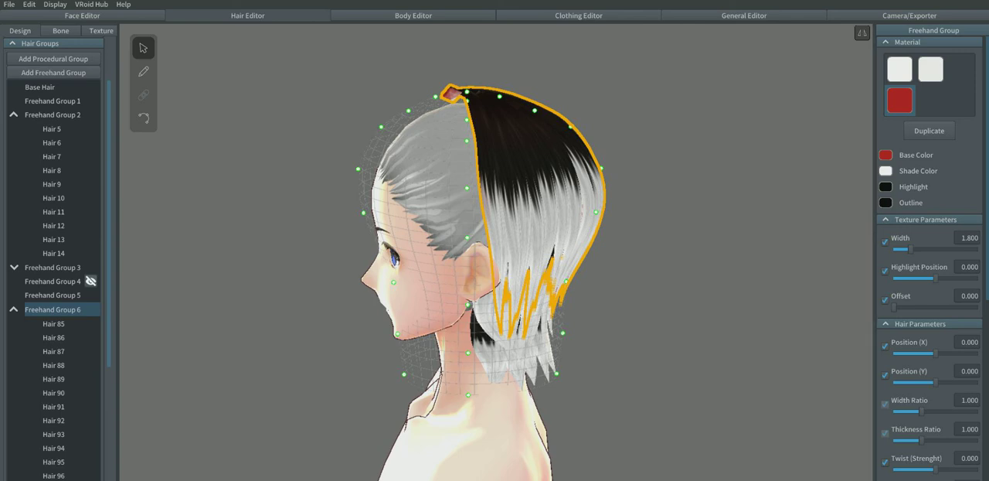
pyautogui.click(886, 155)
pyautogui.moveTo(843, 191); pyautogui.dragTo(768, 177)
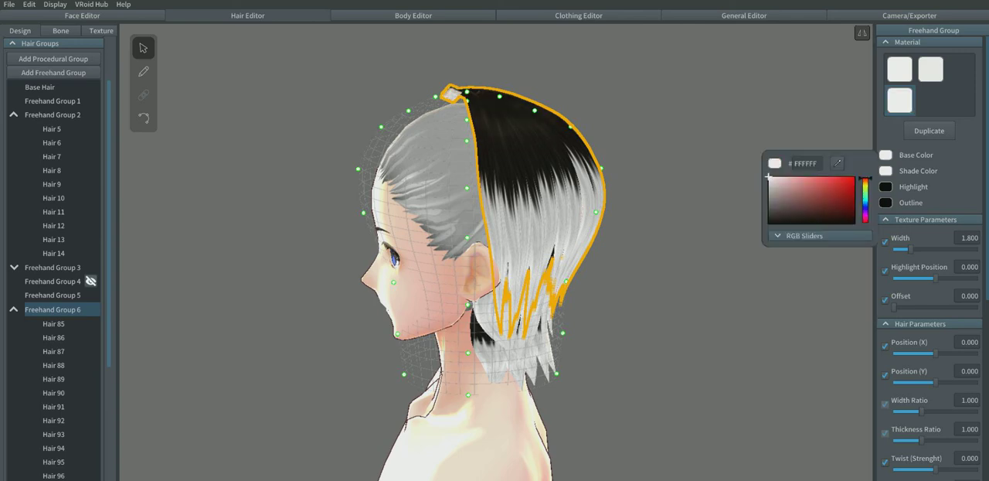
pyautogui.click(696, 232)
# Step: Delete the two short stray strands, Hair 109 and Hair 110, at the front of the crown in Freehand Group 6
pyautogui.moveTo(657, 255); pyautogui.dragTo(695, 263, button='right')
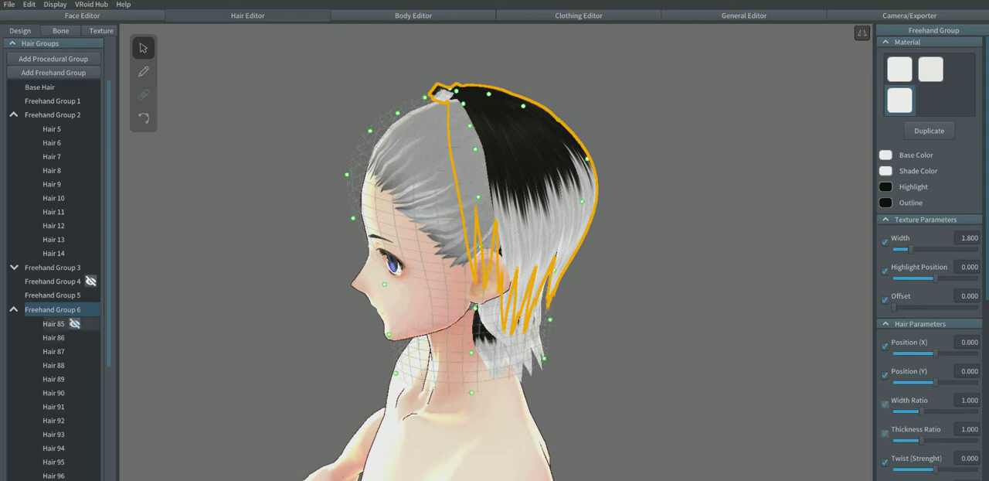
pyautogui.click(143, 71)
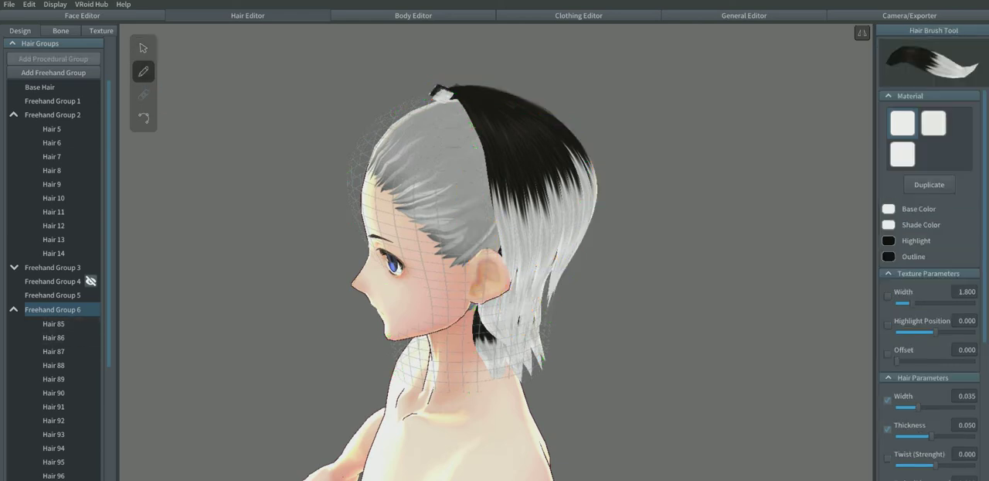
pyautogui.moveTo(657, 232); pyautogui.dragTo(691, 297, button='right')
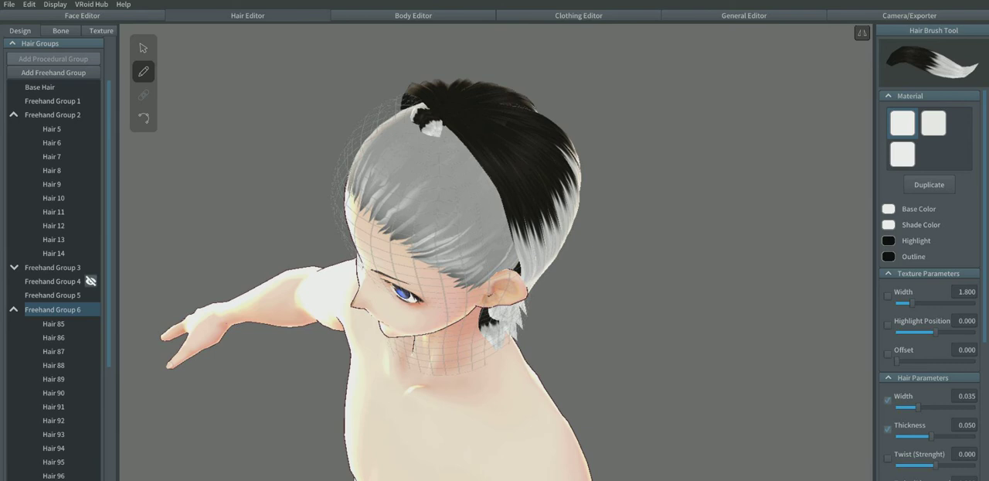
pyautogui.scroll(-5, 77, 402)
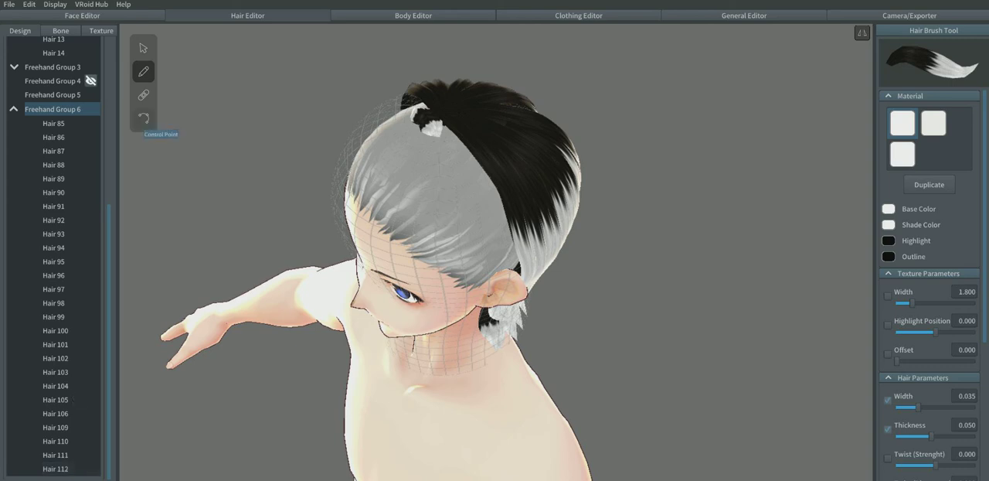
pyautogui.click(143, 48)
pyautogui.click(432, 127)
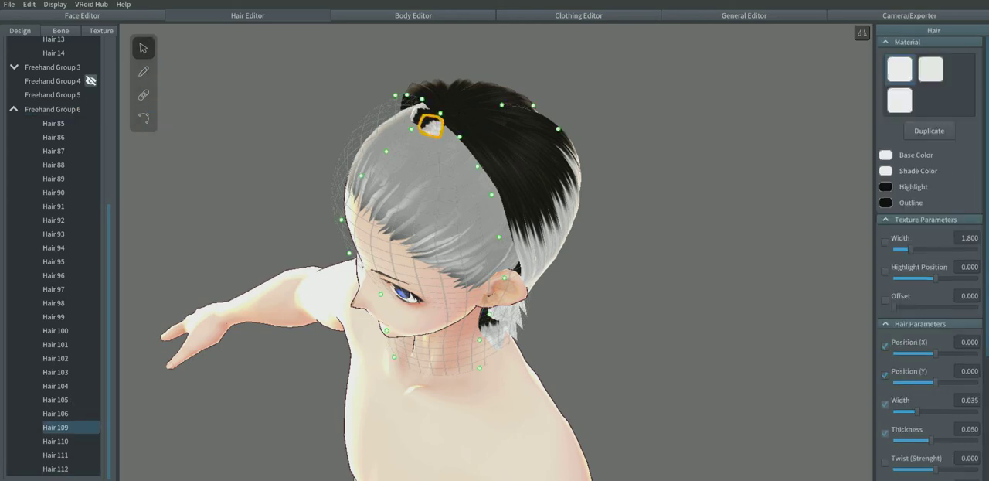
pyautogui.rightClick(61, 430)
pyautogui.click(75, 419)
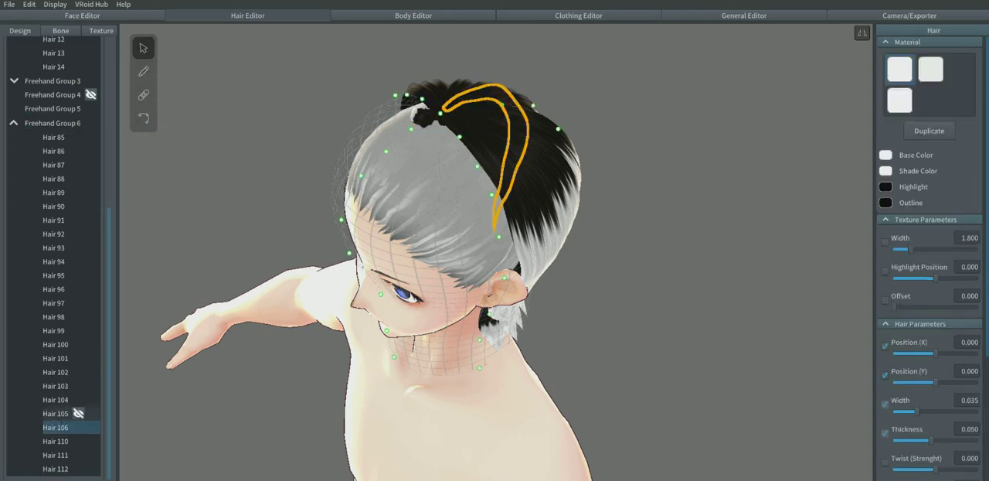
pyautogui.click(423, 117)
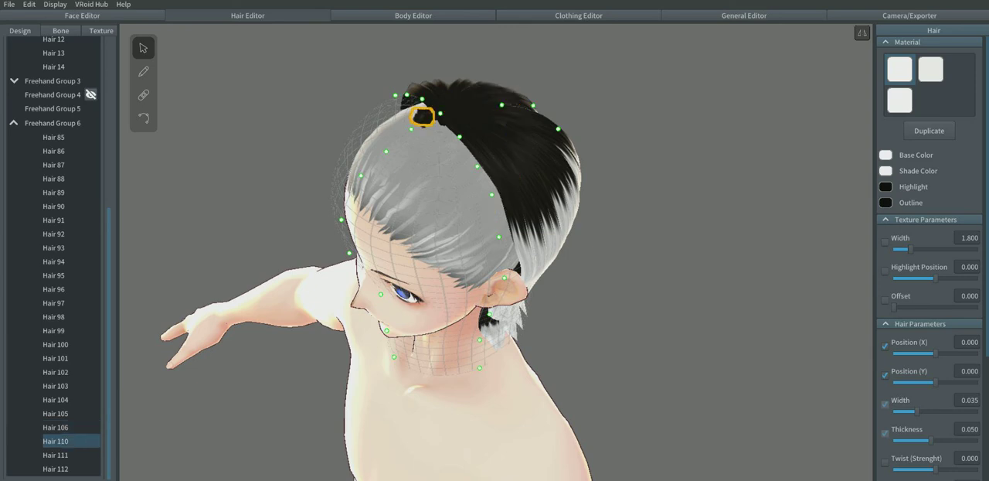
pyautogui.rightClick(60, 440)
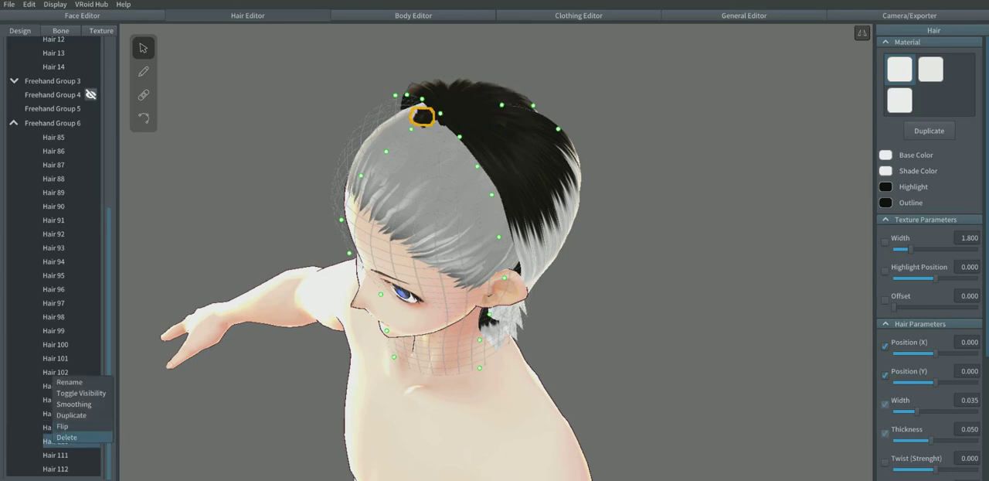
pyautogui.click(74, 438)
# Step: Try drawing mirrored long strands from the crown down in front of the ear with the first hair material
pyautogui.click(143, 71)
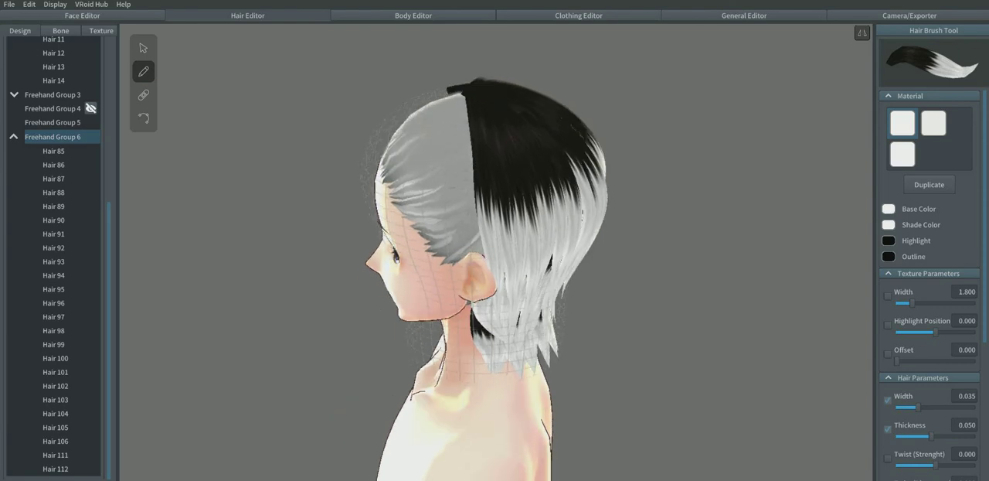
pyautogui.moveTo(462, 78); pyautogui.dragTo(458, 349)
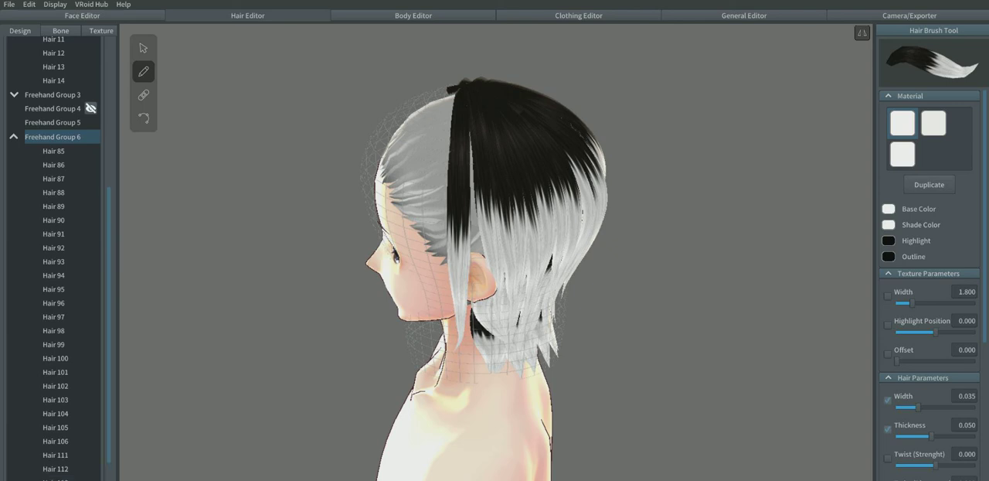
pyautogui.hotkey('ctrl', 'z')
pyautogui.moveTo(462, 78); pyautogui.dragTo(455, 331)
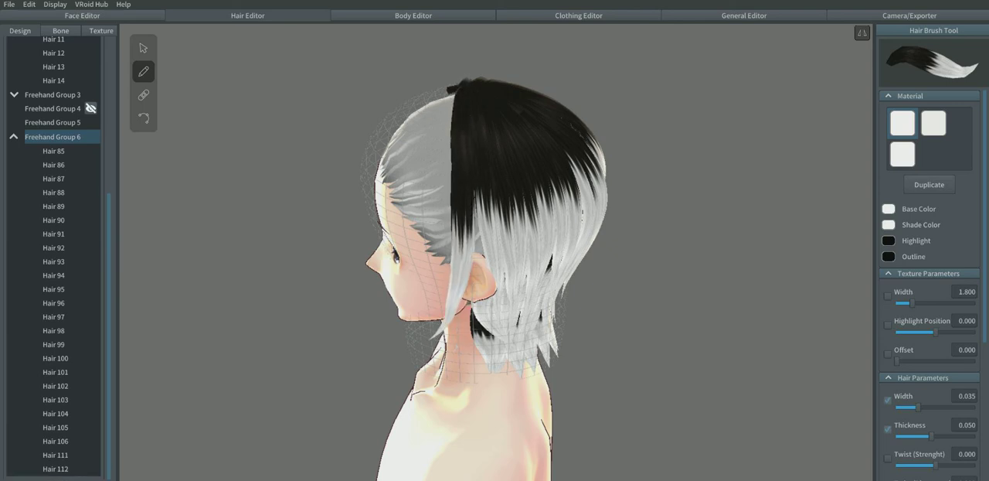
pyautogui.moveTo(467, 78); pyautogui.dragTo(468, 365)
pyautogui.moveTo(580, 231); pyautogui.dragTo(356, 247, button='right')
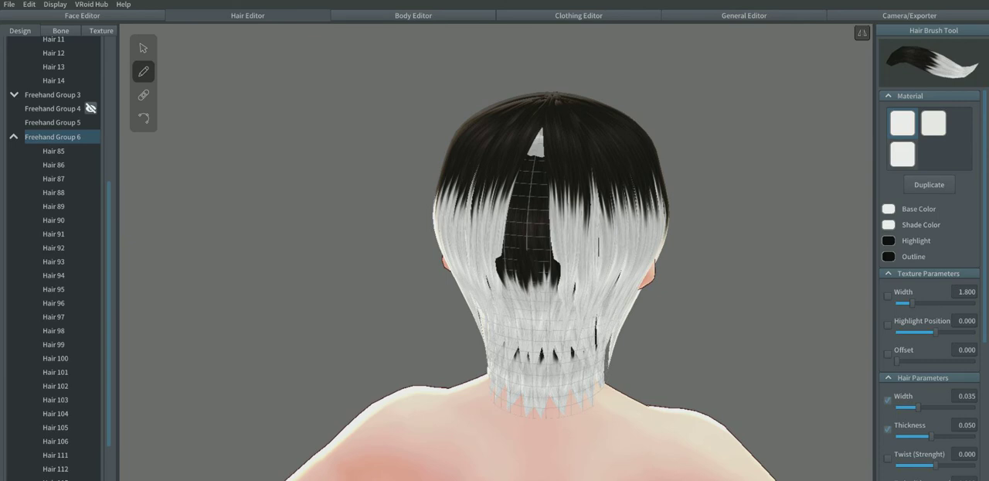
pyautogui.moveTo(463, 247); pyautogui.dragTo(676, 246, button='right')
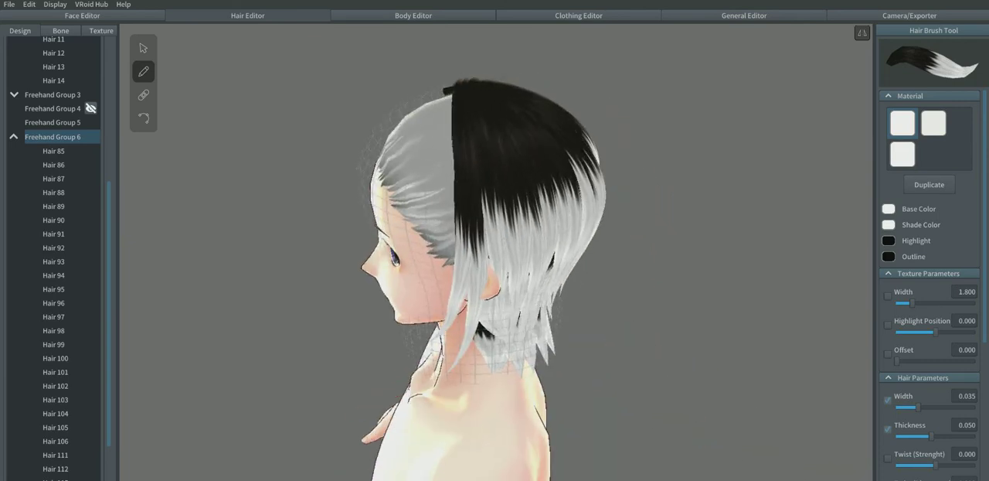
pyautogui.hotkey('ctrl', 'z')
pyautogui.hotkey('ctrl', 'z')
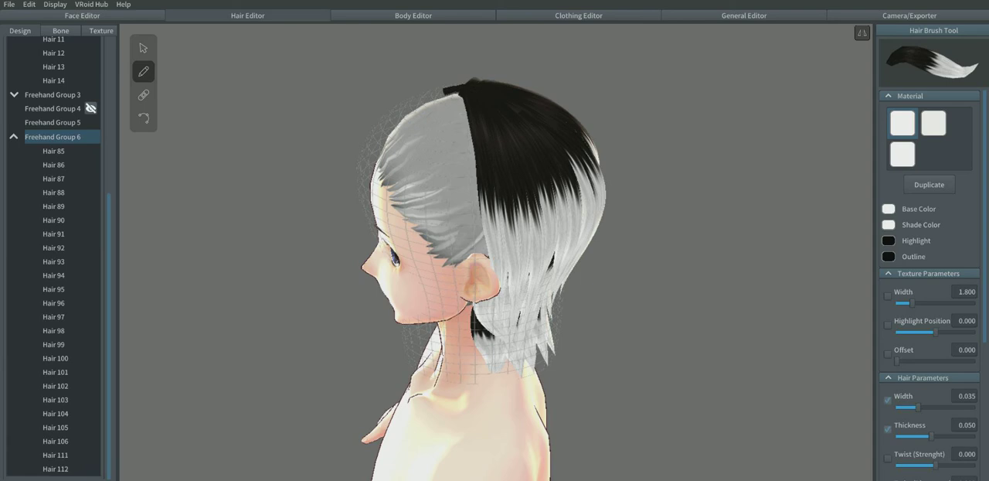
# Step: Hide the Hair 89 strand and ready the hair brush for Freehand Group 6 with the duplicated third material
pyautogui.click(903, 155)
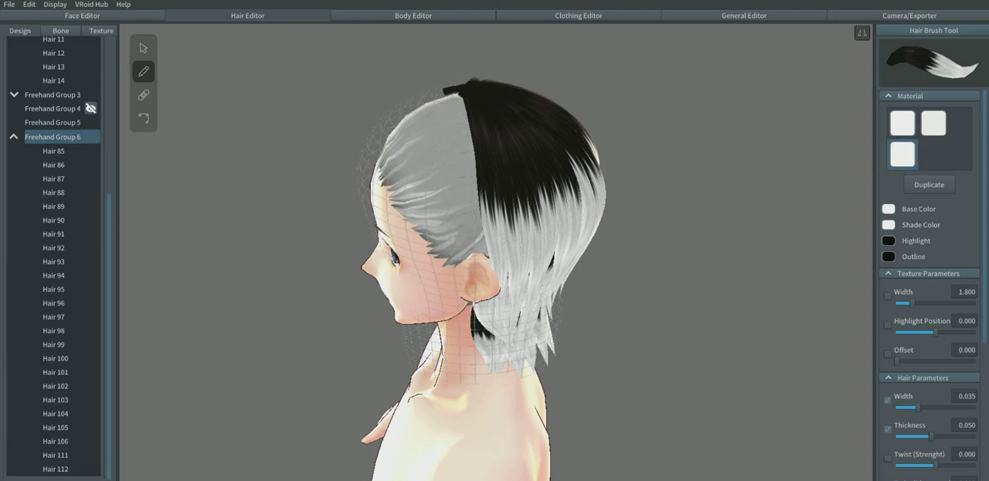
pyautogui.click(143, 48)
pyautogui.click(75, 206)
pyautogui.click(54, 247)
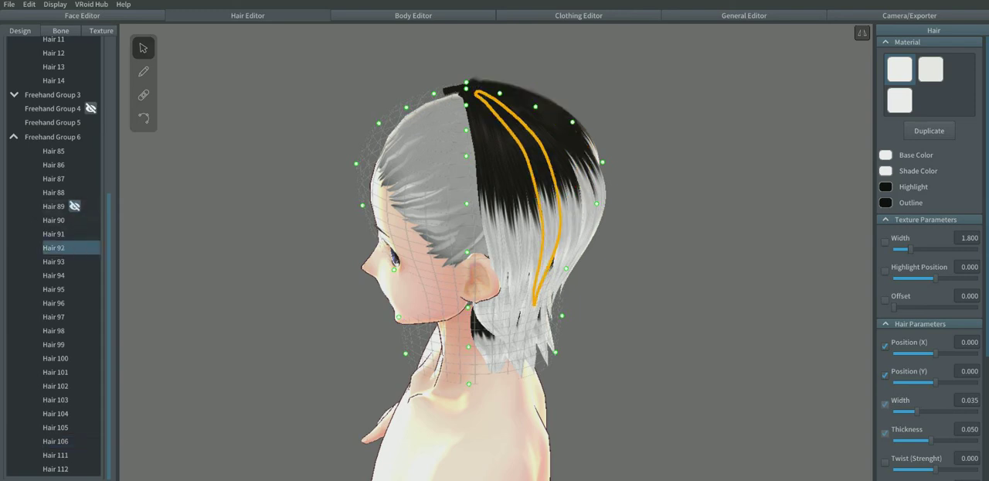
pyautogui.click(54, 137)
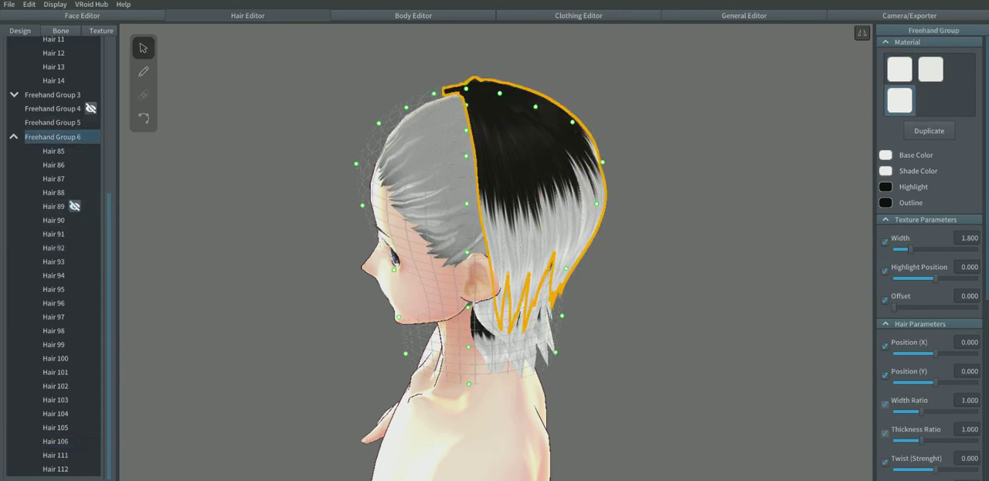
pyautogui.click(143, 72)
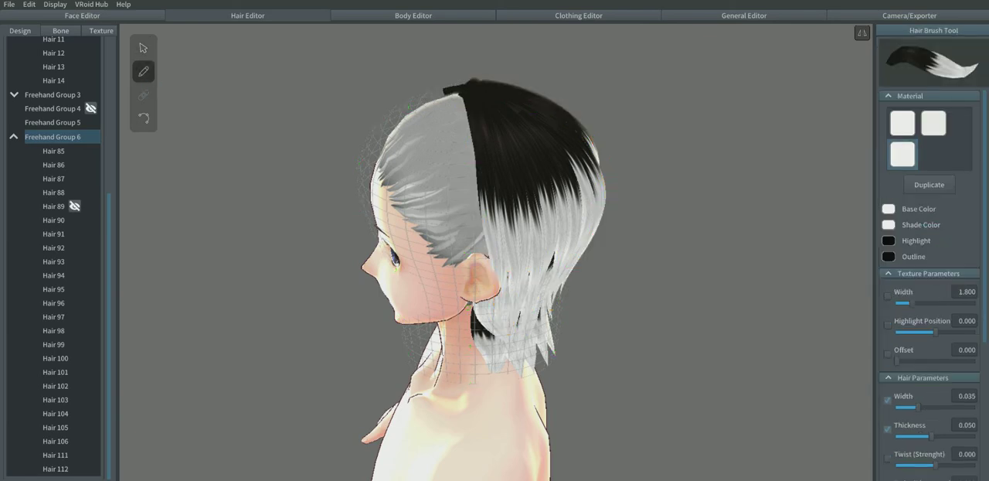
# Step: Try drawing mirrored strands from the crown down over the ear with the duplicated material
pyautogui.moveTo(454, 83); pyautogui.dragTo(486, 332)
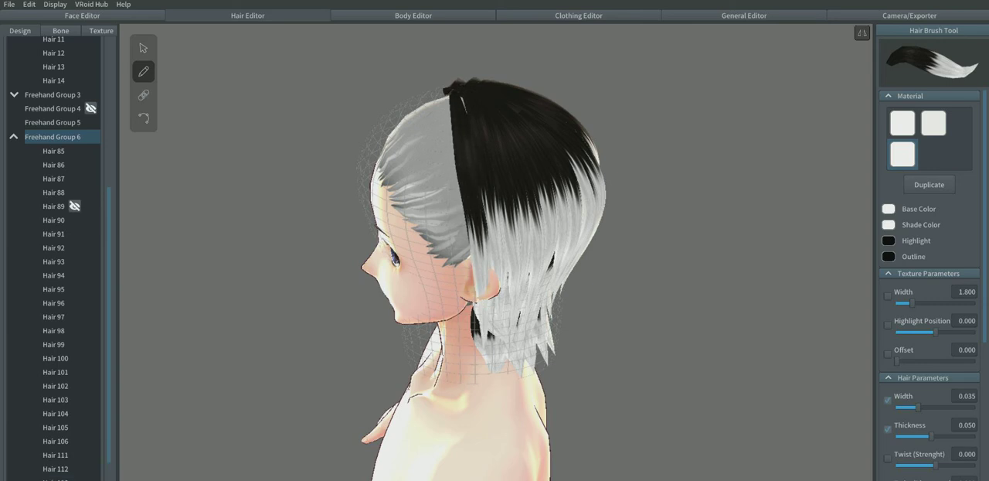
pyautogui.moveTo(457, 81)
pyautogui.mouseDown()
pyautogui.moveTo(468, 278)
pyautogui.moveTo(461, 366)
pyautogui.mouseUp()
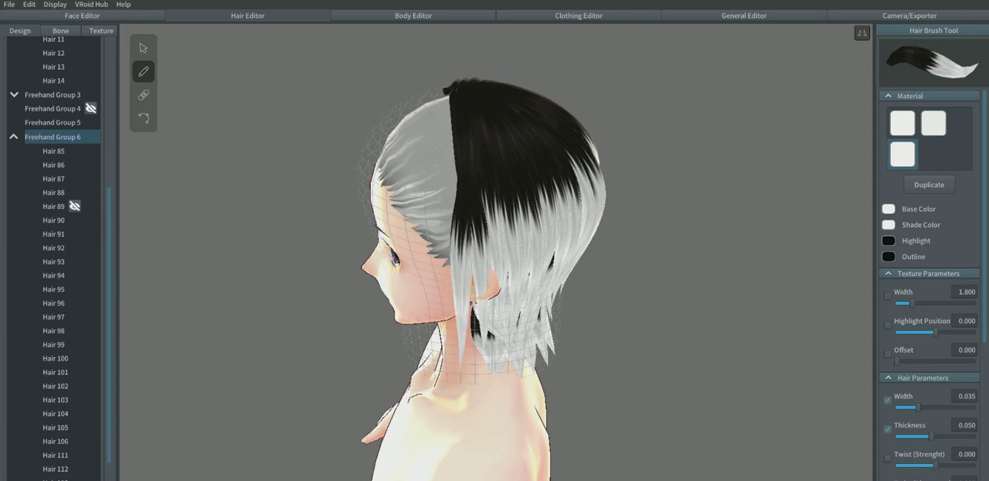
pyautogui.scroll(3, 494, 253)
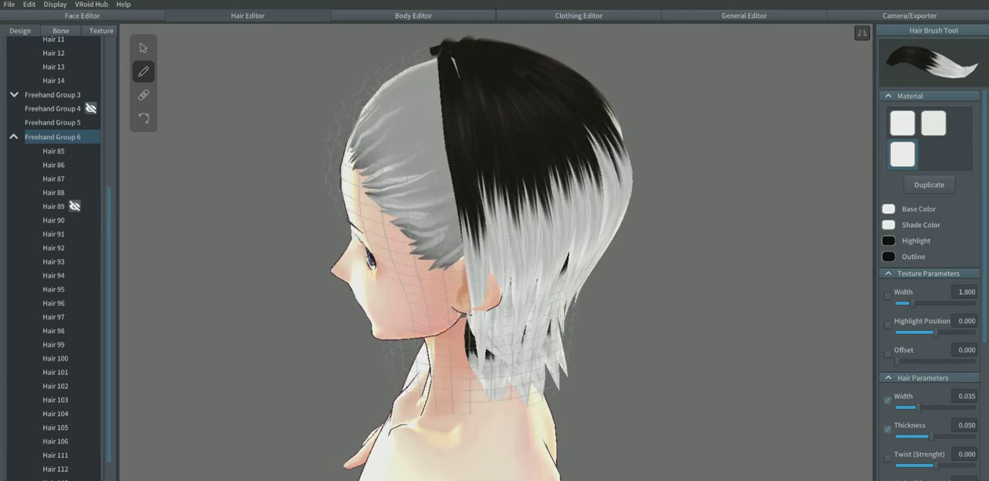
pyautogui.moveTo(446, 38)
pyautogui.mouseDown()
pyautogui.moveTo(469, 179)
pyautogui.moveTo(463, 374)
pyautogui.mouseUp()
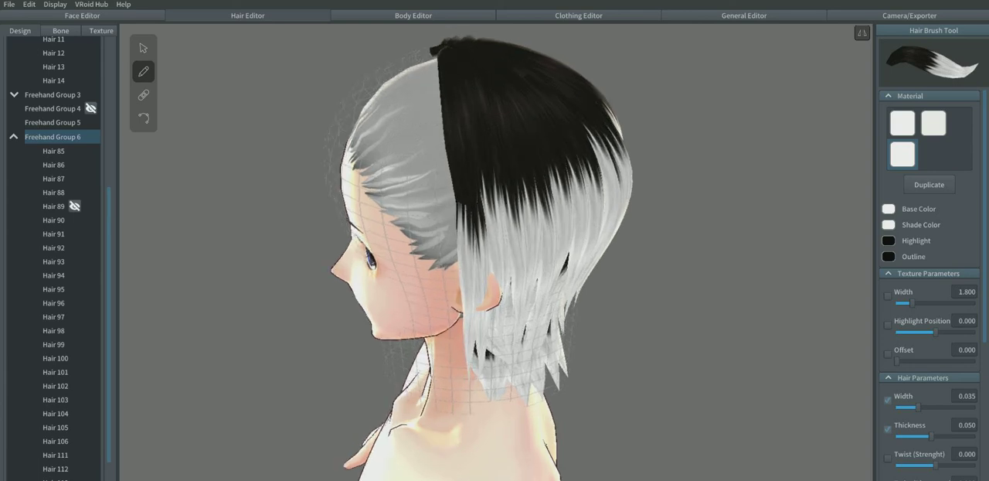
pyautogui.hotkey('ctrl', 'z')
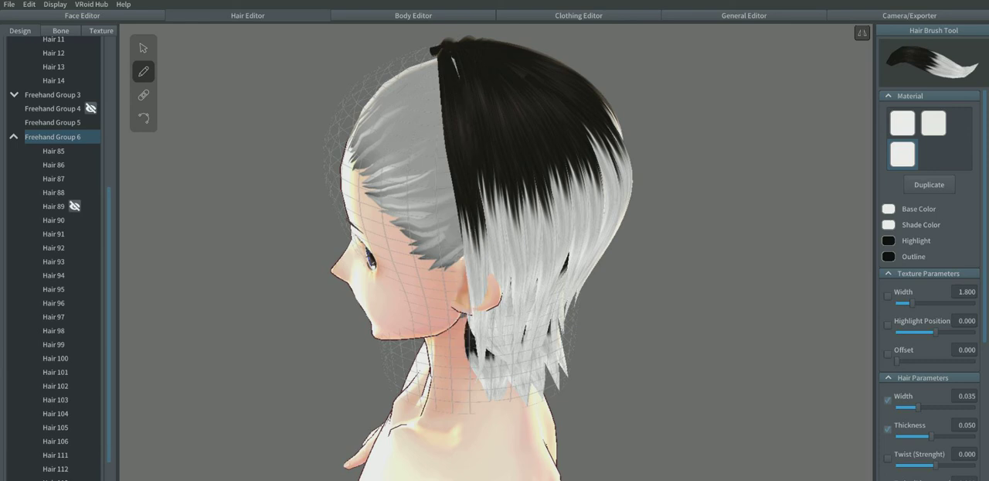
pyautogui.hotkey('ctrl', 'z')
# Step: Draw three mirrored strands side by side from the crown down in front of and over the ear
pyautogui.moveTo(438, 48)
pyautogui.mouseDown()
pyautogui.moveTo(442, 290)
pyautogui.moveTo(465, 383)
pyautogui.mouseUp()
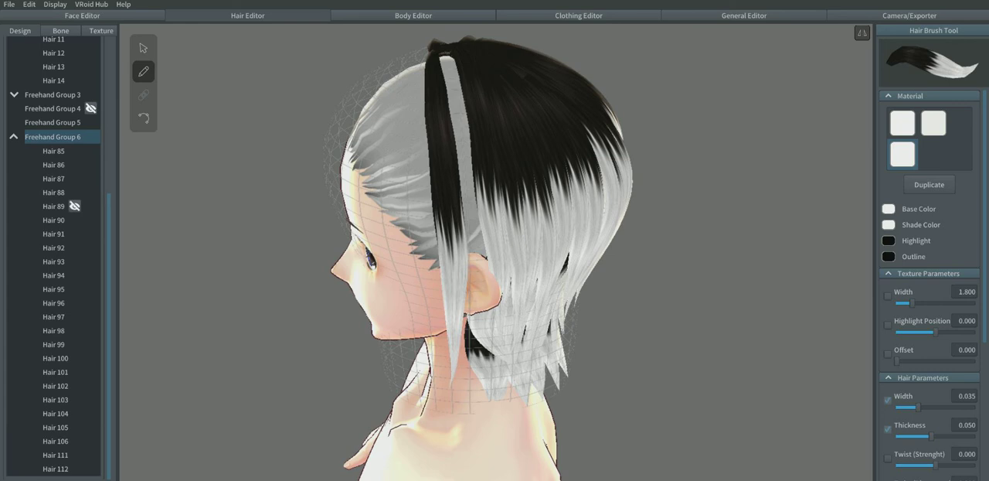
pyautogui.moveTo(446, 51)
pyautogui.mouseDown()
pyautogui.moveTo(467, 237)
pyautogui.moveTo(465, 379)
pyautogui.mouseUp()
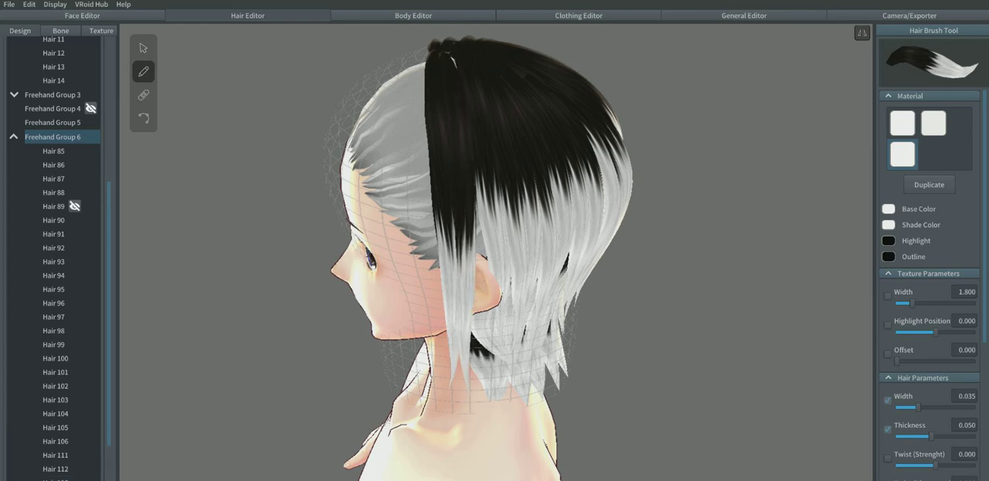
pyautogui.moveTo(456, 68); pyautogui.dragTo(484, 298)
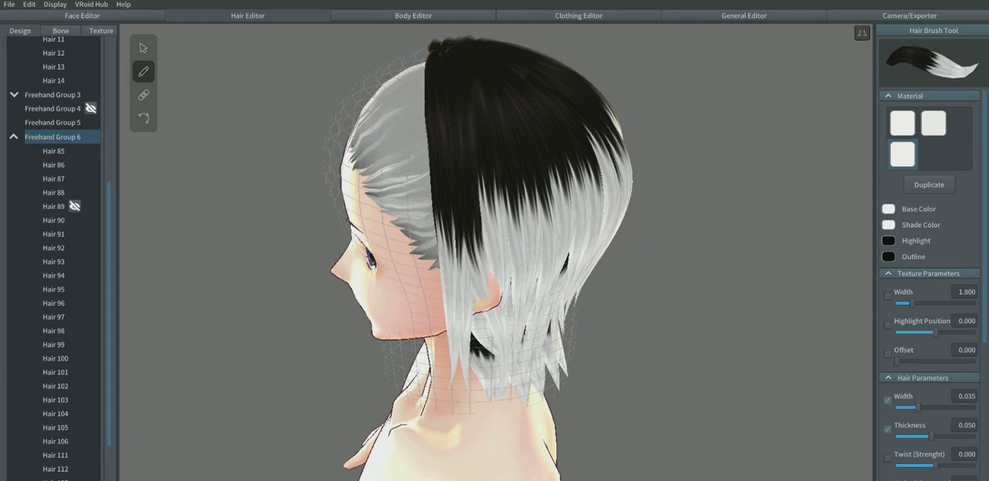
# Step: Turn off mirroring and draw overlapping strands from the crown to the nape to cover the central gap at the back
pyautogui.moveTo(433, 255); pyautogui.dragTo(738, 337, button='right')
pyautogui.moveTo(510, 324); pyautogui.dragTo(686, 261, button='right')
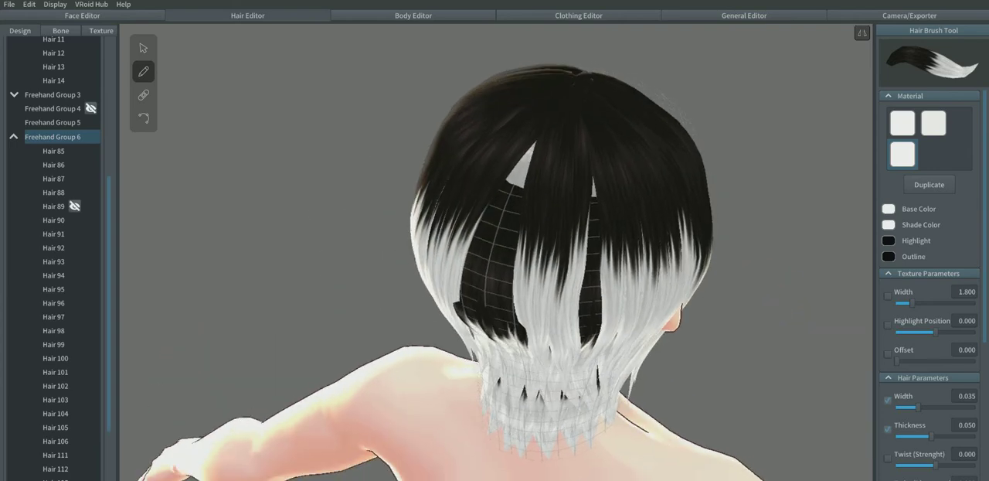
pyautogui.click(863, 34)
pyautogui.moveTo(680, 232); pyautogui.dragTo(720, 207, button='right')
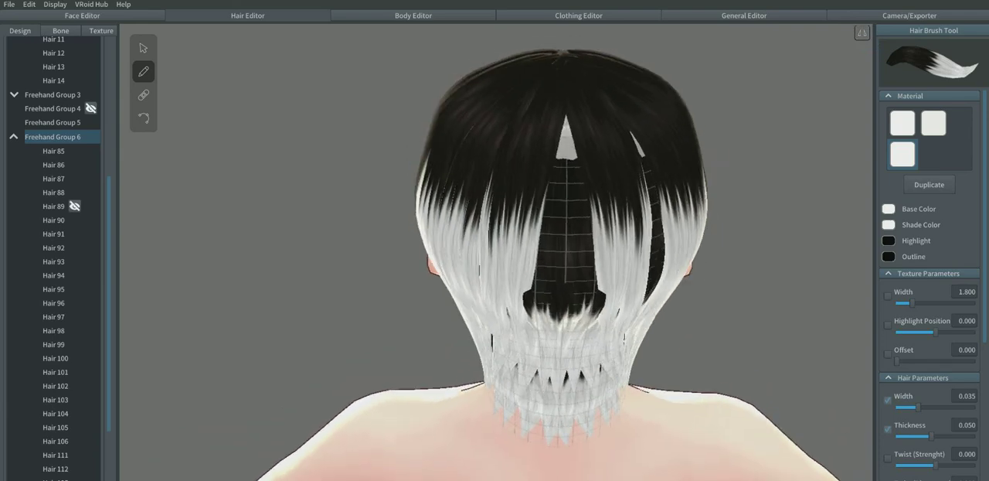
pyautogui.moveTo(566, 62); pyautogui.dragTo(568, 393)
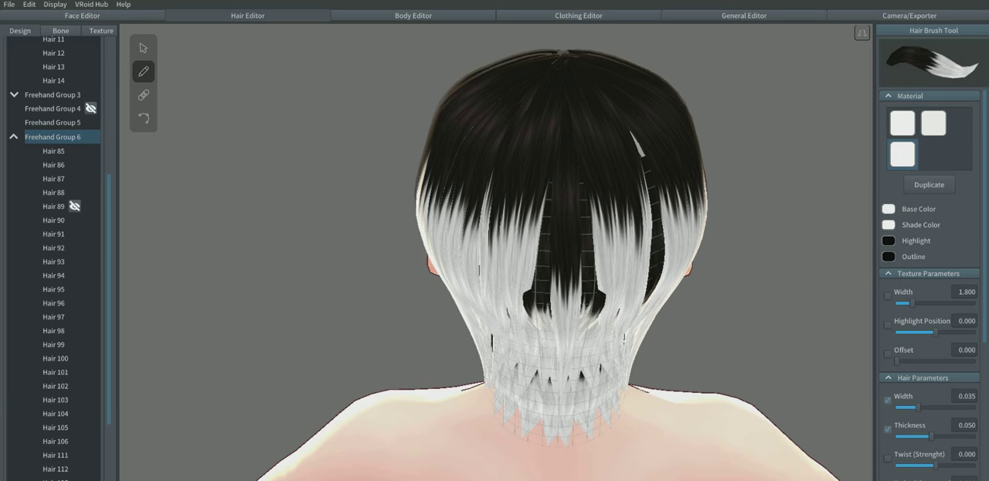
pyautogui.moveTo(561, 54); pyautogui.dragTo(551, 391)
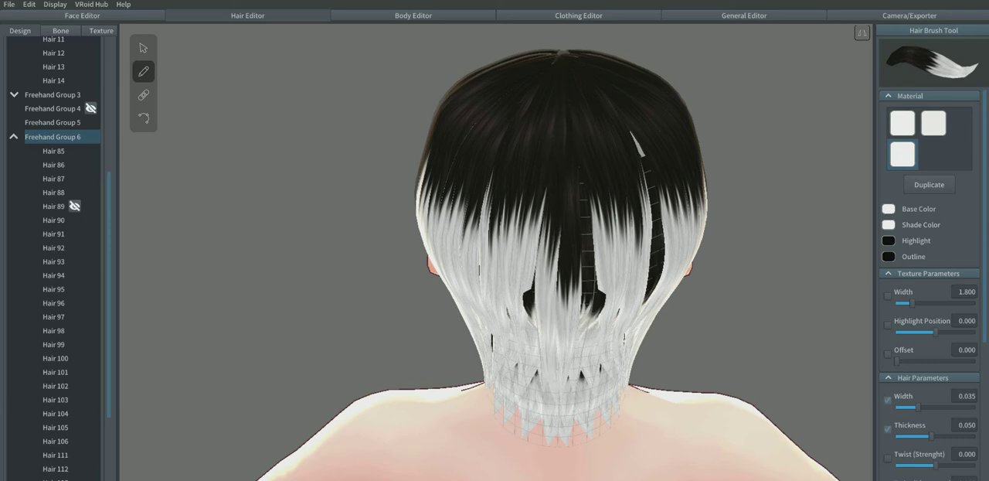
pyautogui.moveTo(558, 60); pyautogui.dragTo(529, 340)
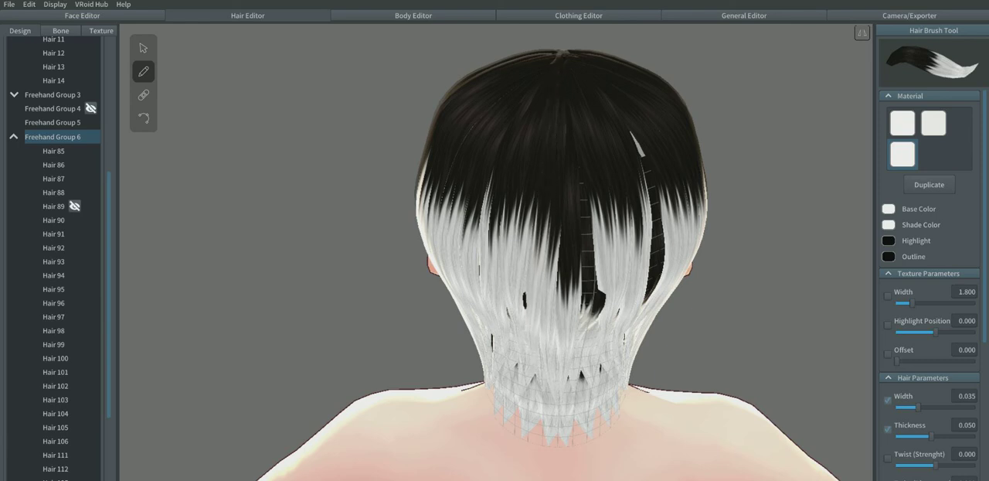
pyautogui.moveTo(561, 62); pyautogui.dragTo(578, 238)
pyautogui.moveTo(578, 238); pyautogui.dragTo(563, 242, button='right')
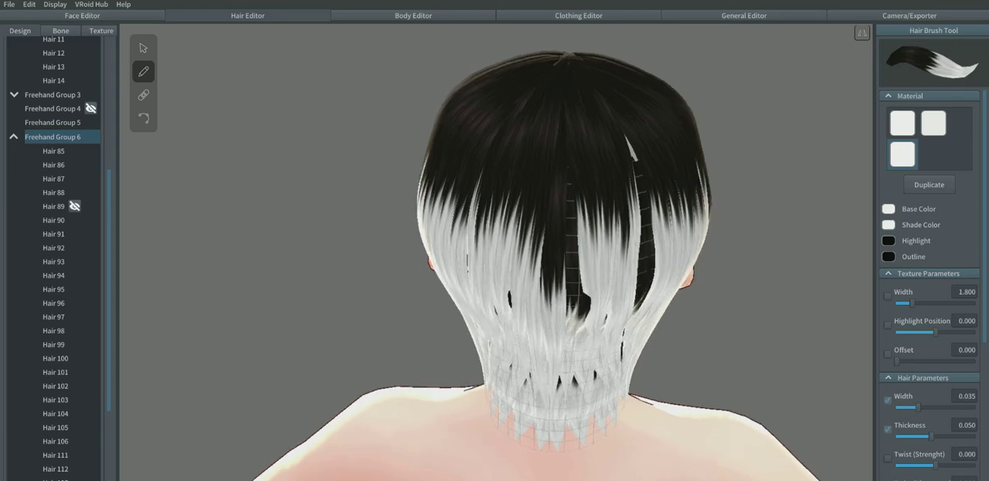
pyautogui.moveTo(564, 71); pyautogui.dragTo(582, 336)
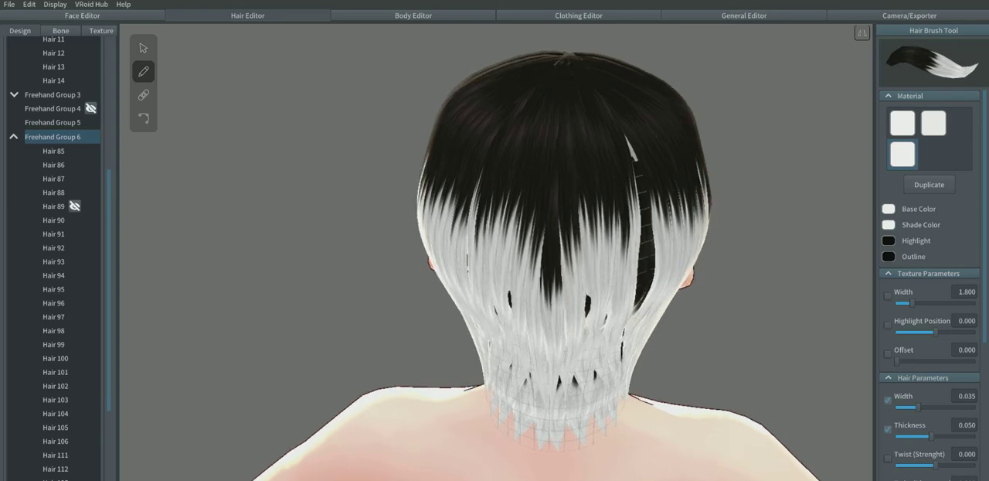
# Step: Draw more unmirrored strands from the crown to the neck over the remaining gap on the back right of the head
pyautogui.moveTo(642, 225); pyautogui.dragTo(553, 251, button='right')
pyautogui.moveTo(563, 76); pyautogui.dragTo(545, 356)
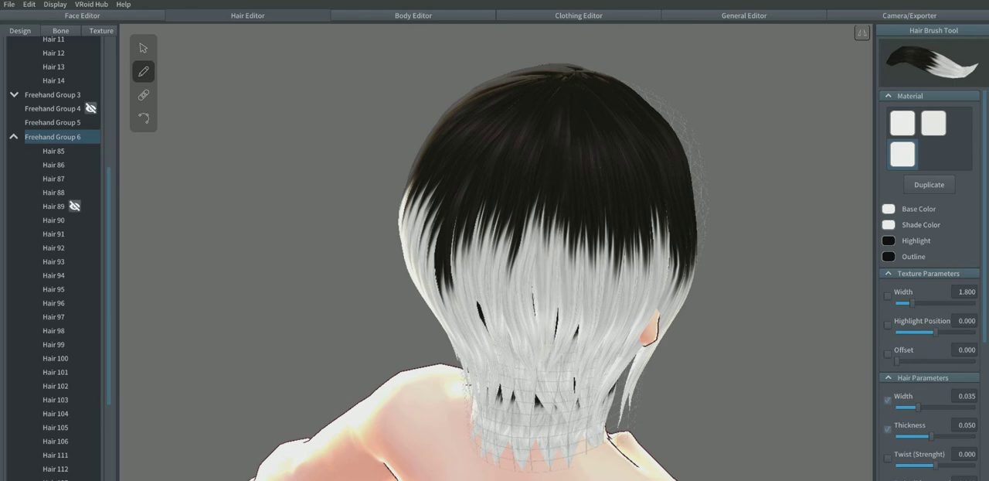
pyautogui.moveTo(558, 76); pyautogui.dragTo(533, 375)
pyautogui.moveTo(567, 100); pyautogui.dragTo(564, 363)
# Step: Lower the guide point at the back of the head in Freehand Group 6's hair guide mesh
pyautogui.moveTo(564, 325); pyautogui.dragTo(479, 271, button='right')
pyautogui.click(143, 49)
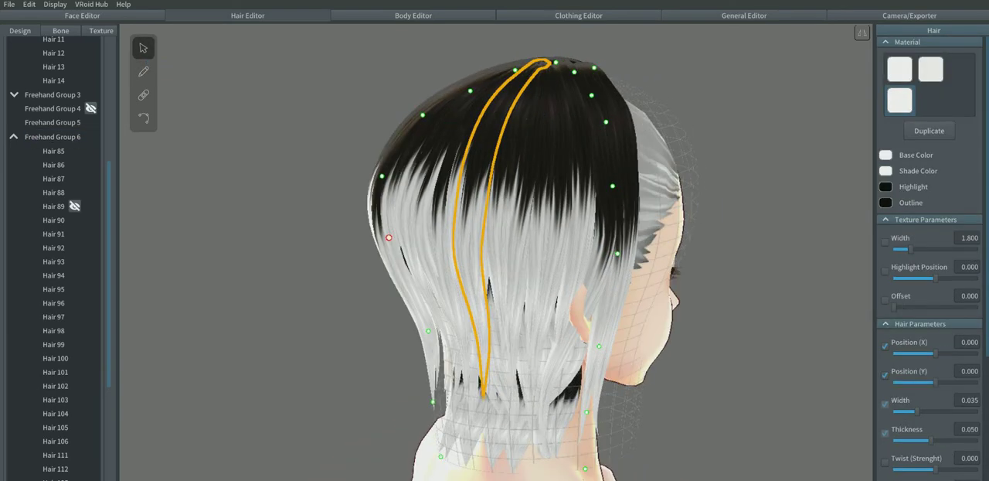
pyautogui.moveTo(389, 237); pyautogui.dragTo(387, 278)
pyautogui.moveTo(464, 278); pyautogui.dragTo(653, 279, button='right')
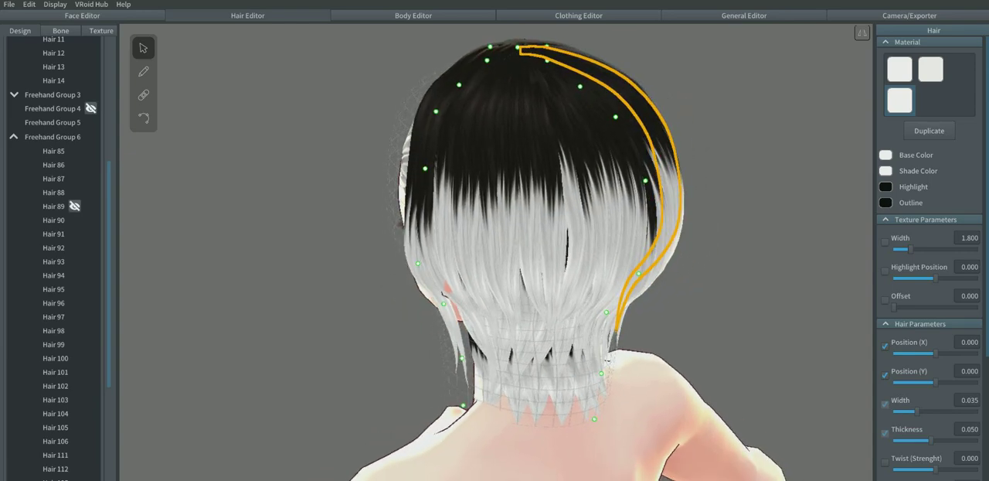
# Step: Draw two unmirrored strands from the crown down the middle of the back of the head to cover the dark gaps
pyautogui.click(143, 71)
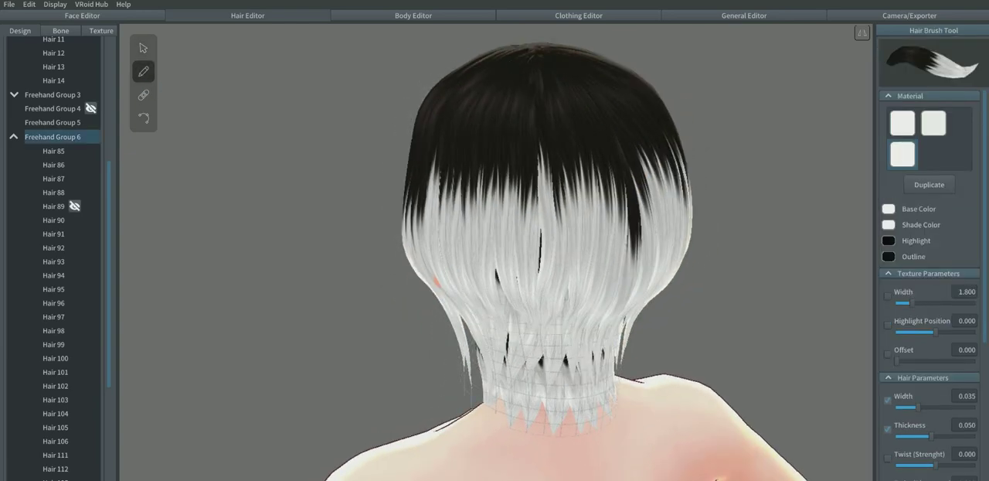
pyautogui.moveTo(533, 51); pyautogui.dragTo(538, 354)
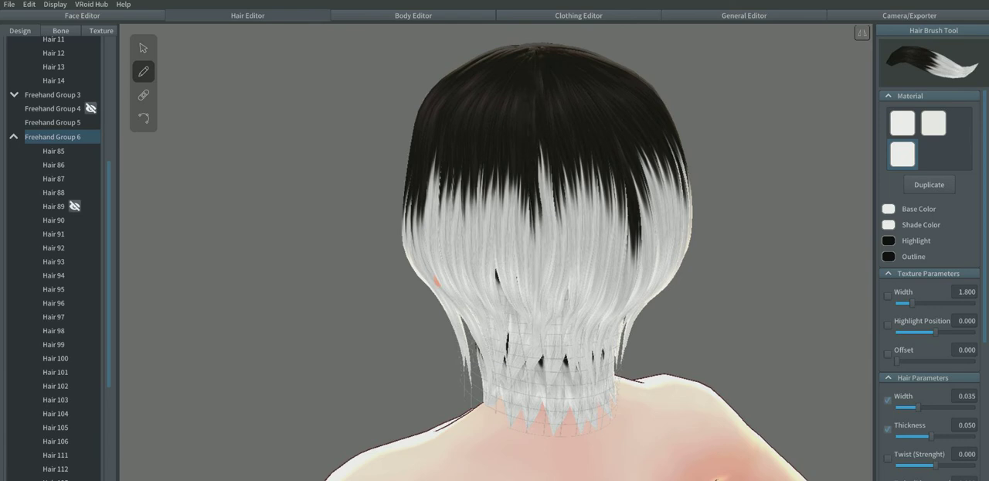
pyautogui.moveTo(539, 355); pyautogui.dragTo(573, 353, button='right')
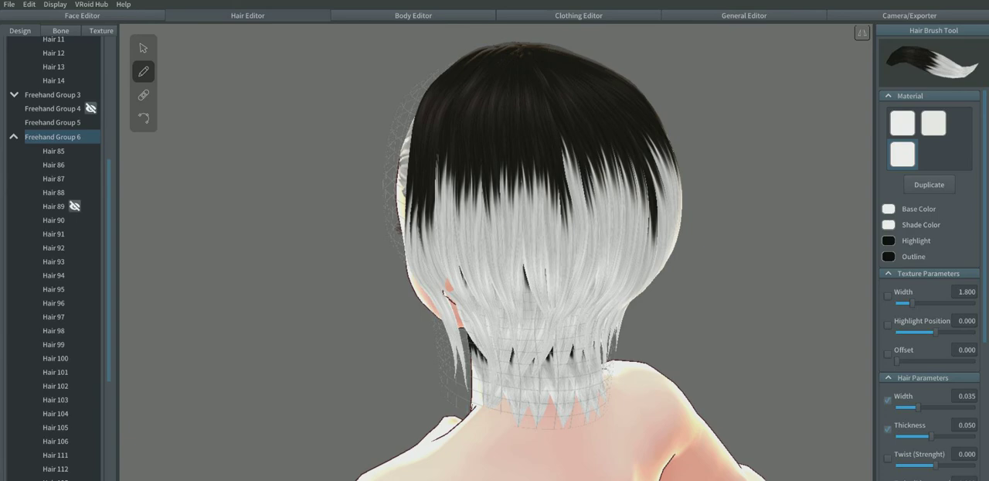
pyautogui.moveTo(515, 51)
pyautogui.mouseDown()
pyautogui.moveTo(503, 182)
pyautogui.moveTo(527, 318)
pyautogui.mouseUp()
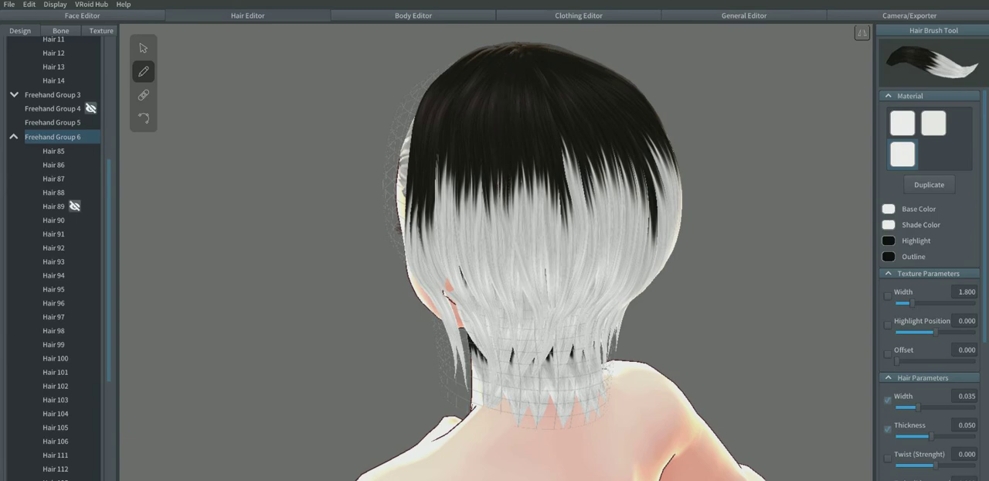
# Step: Draw overlapping strands from the crown toward the nape over the gaps on the back right of the head
pyautogui.moveTo(573, 332); pyautogui.dragTo(456, 340, button='right')
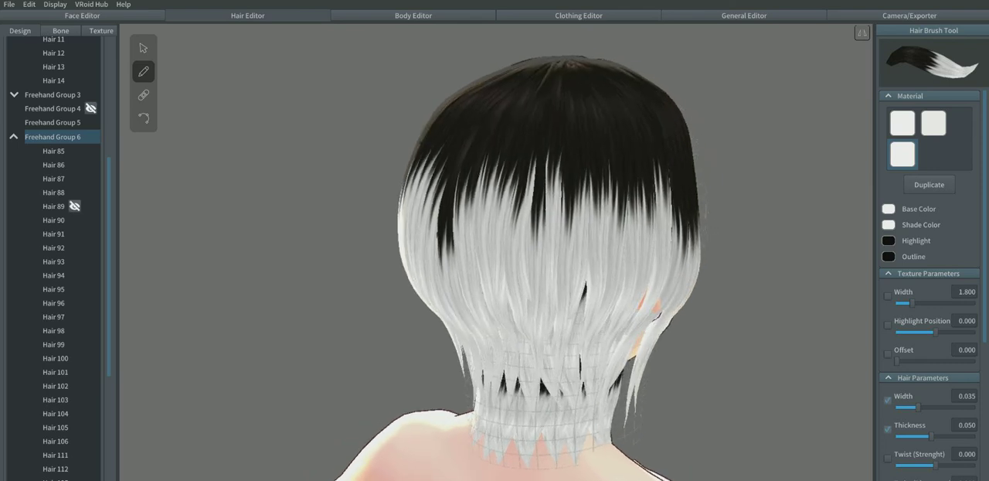
pyautogui.moveTo(534, 325); pyautogui.dragTo(465, 333, button='right')
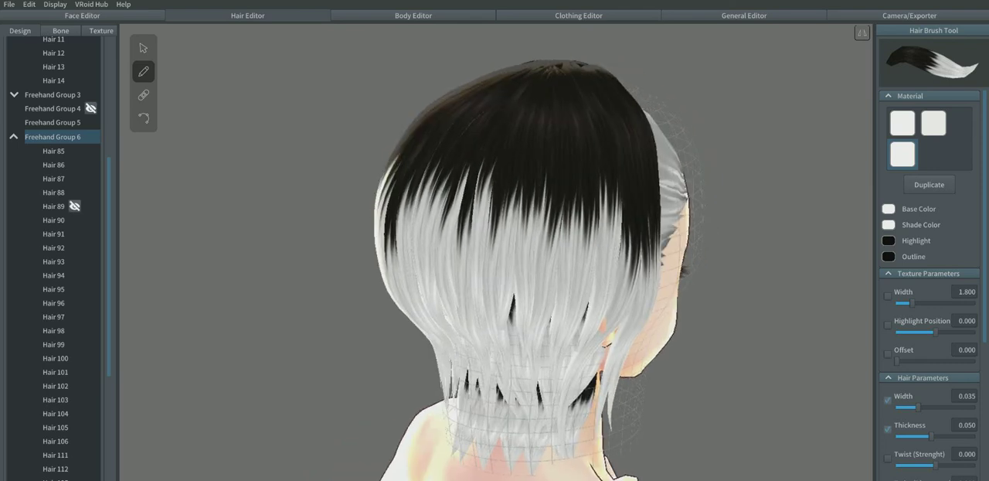
pyautogui.moveTo(548, 72); pyautogui.dragTo(508, 376)
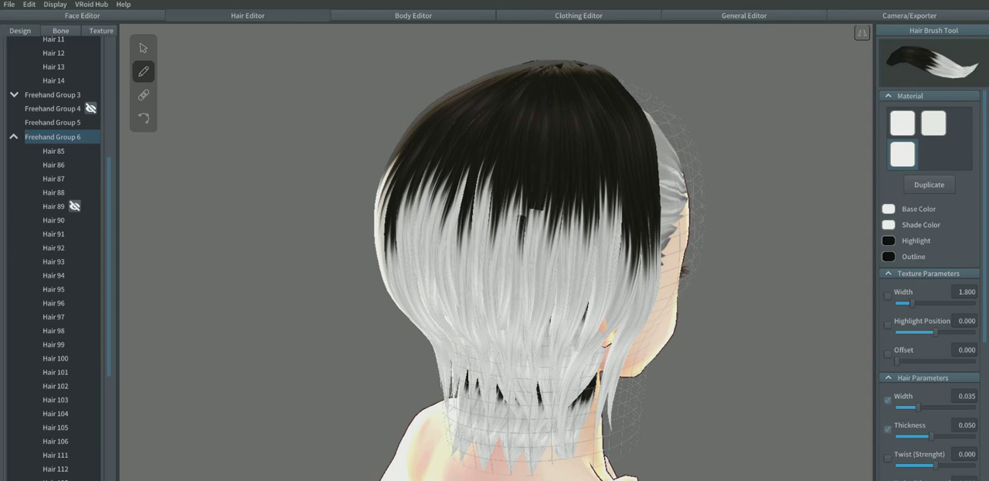
pyautogui.moveTo(510, 372); pyautogui.dragTo(462, 369, button='right')
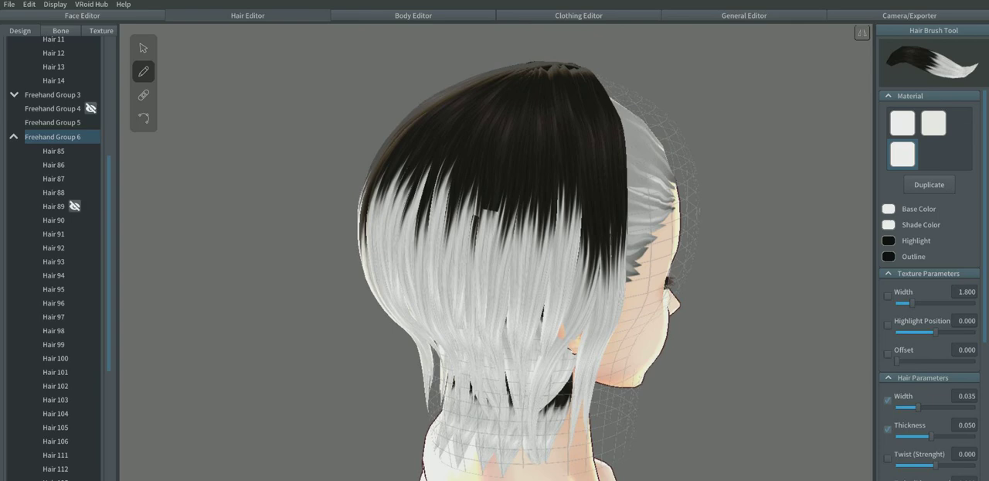
pyautogui.moveTo(555, 68)
pyautogui.mouseDown()
pyautogui.moveTo(558, 249)
pyautogui.moveTo(533, 369)
pyautogui.mouseUp()
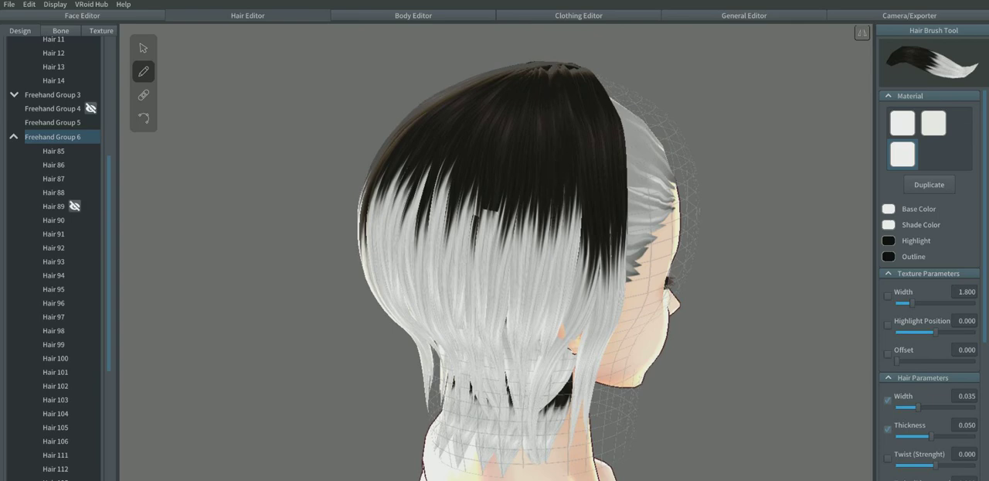
pyautogui.moveTo(547, 67); pyautogui.dragTo(502, 362)
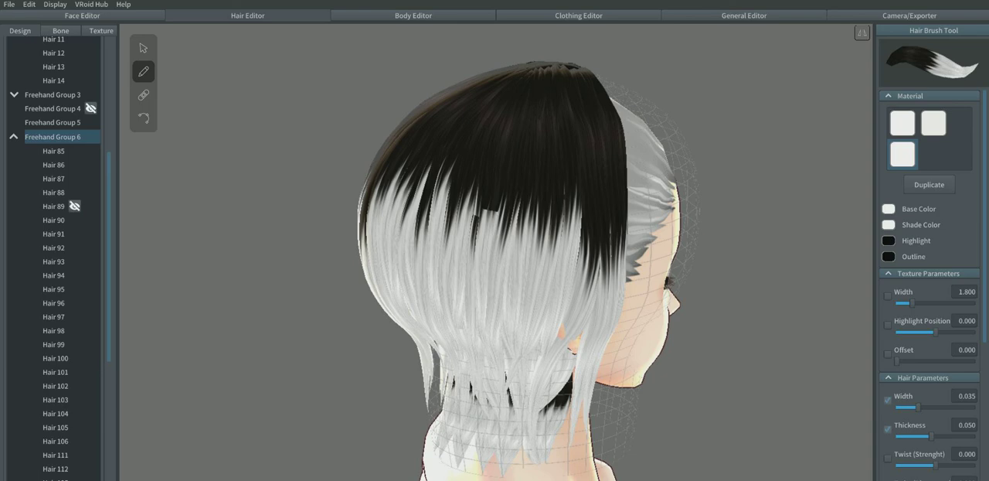
# Step: Select the strand with the broken texture edge on the back right of the head, Hair 91, and hide it
pyautogui.click(143, 49)
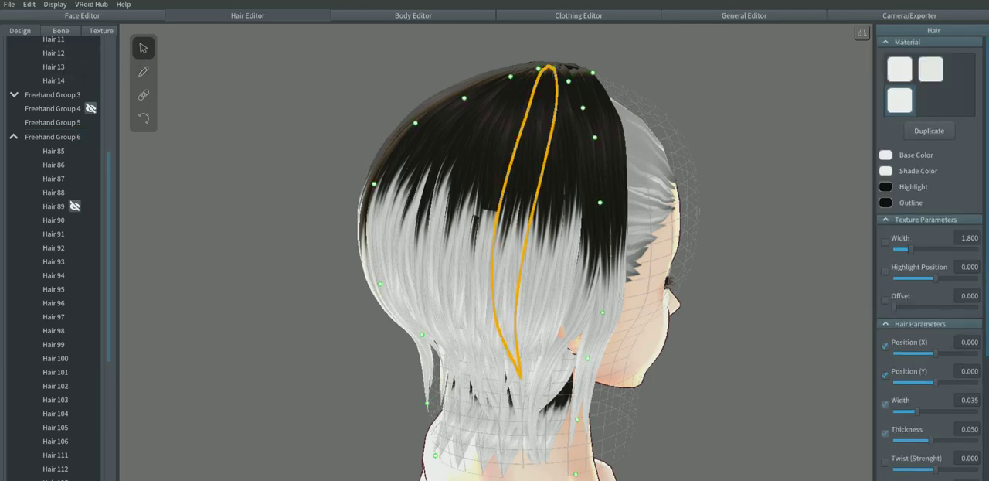
pyautogui.click(485, 218)
pyautogui.moveTo(487, 220); pyautogui.dragTo(514, 231, button='right')
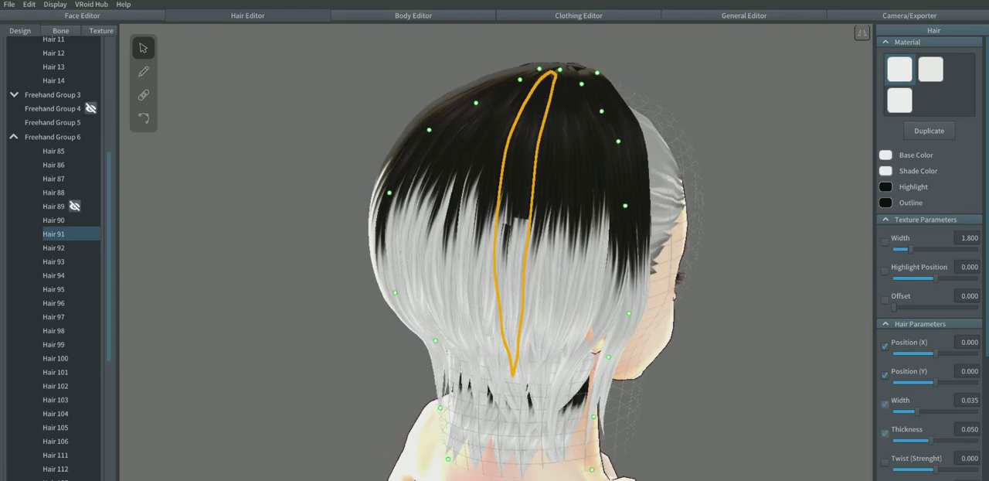
pyautogui.scroll(-1, 74, 220)
pyautogui.click(74, 199)
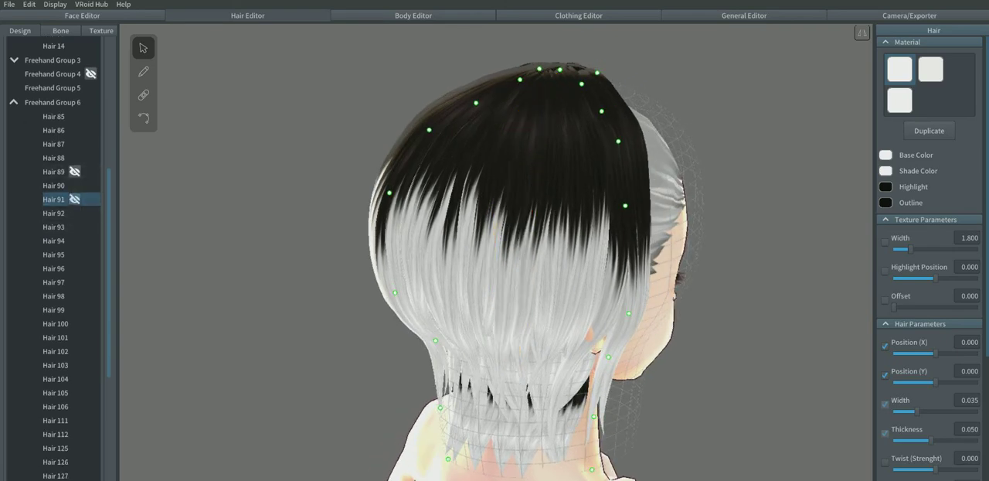
# Step: Select Hair 126 and pull the upper side guide points slightly inward, closer to the head, in the front view
pyautogui.moveTo(494, 232); pyautogui.dragTo(391, 247, button='right')
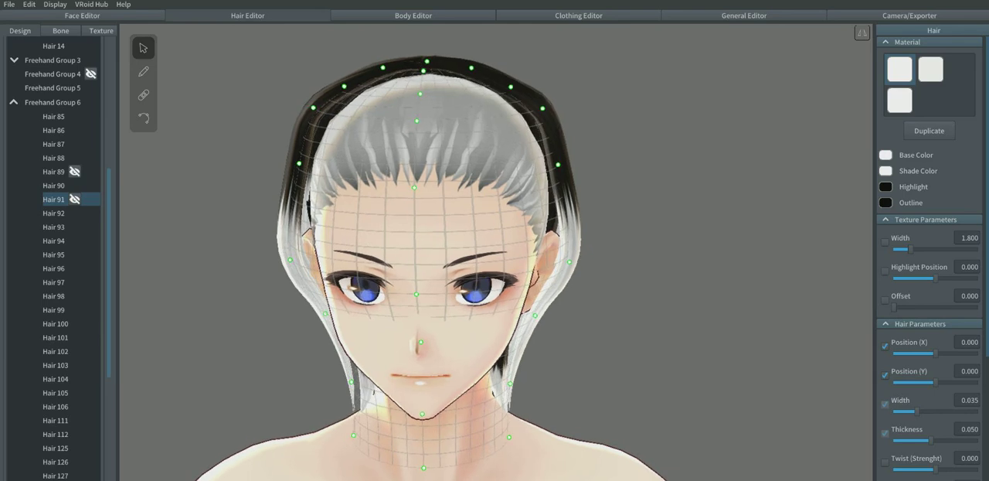
pyautogui.click(56, 462)
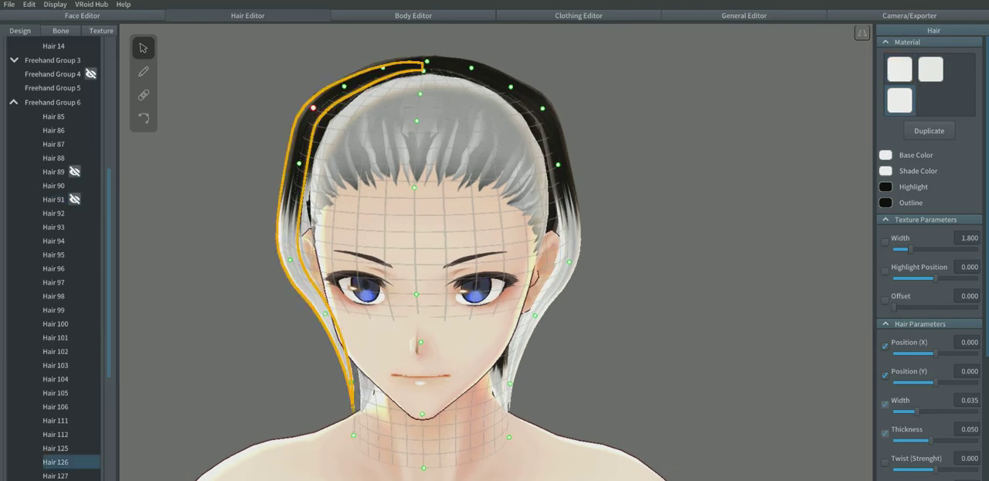
pyautogui.moveTo(313, 107); pyautogui.dragTo(328, 114)
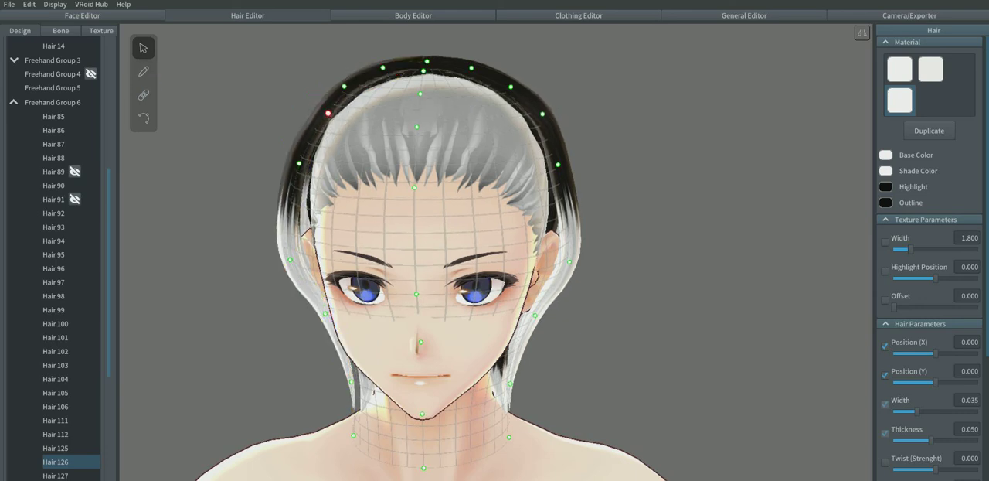
pyautogui.hotkey('ctrl', 'z')
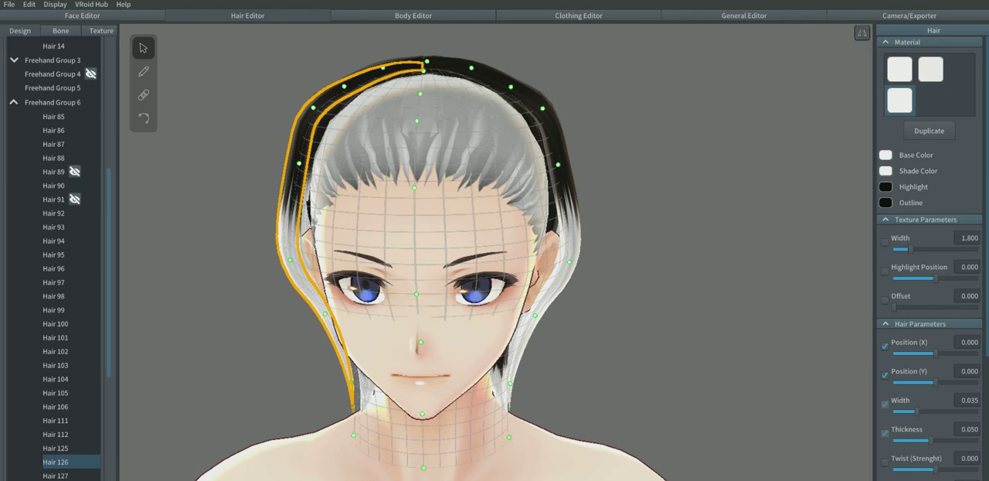
pyautogui.moveTo(542, 108); pyautogui.dragTo(536, 111)
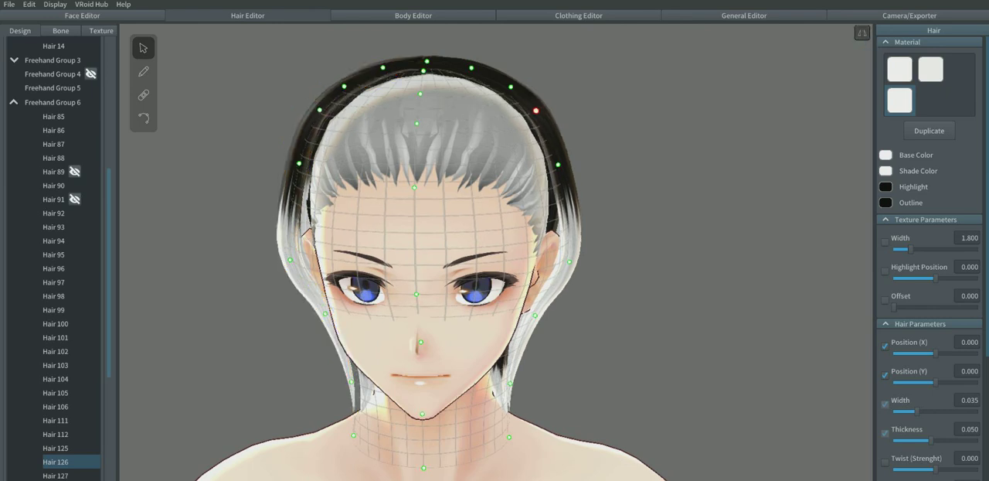
pyautogui.click(649, 170)
# Step: Check which strands end at the nape and select their whole group, Freehand Group 3
pyautogui.scroll(-5, 649, 201)
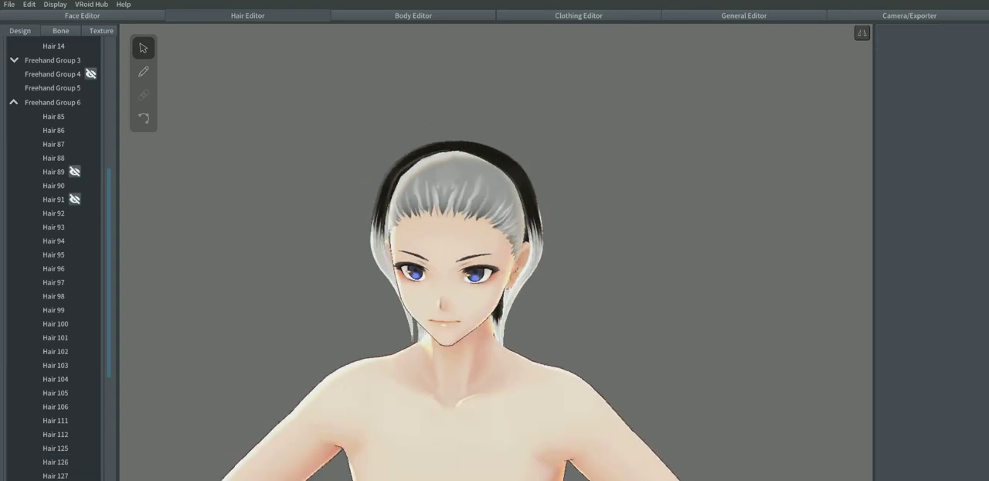
pyautogui.moveTo(649, 232); pyautogui.dragTo(277, 231, button='right')
pyautogui.click(556, 224)
pyautogui.scroll(3, 541, 255)
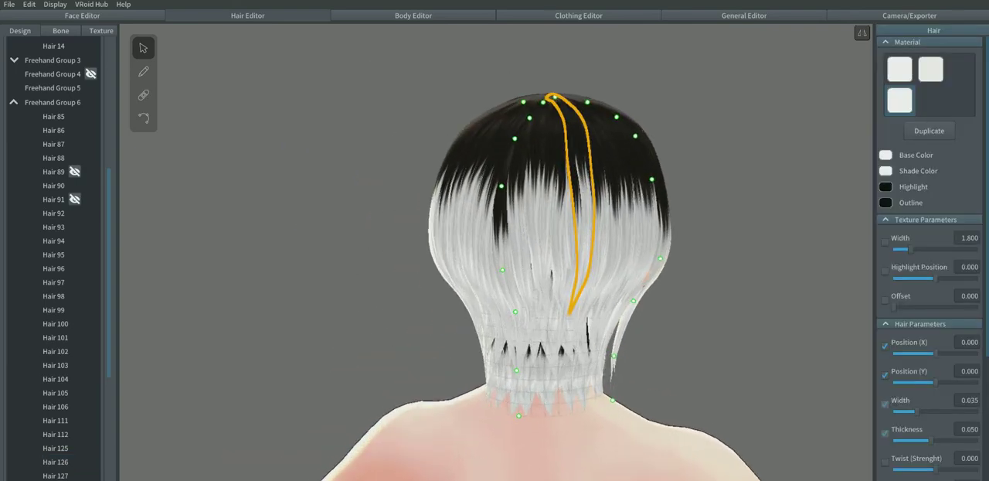
pyautogui.moveTo(541, 401); pyautogui.dragTo(483, 214, button='middle')
pyautogui.scroll(-1, 483, 213)
pyautogui.click(485, 214)
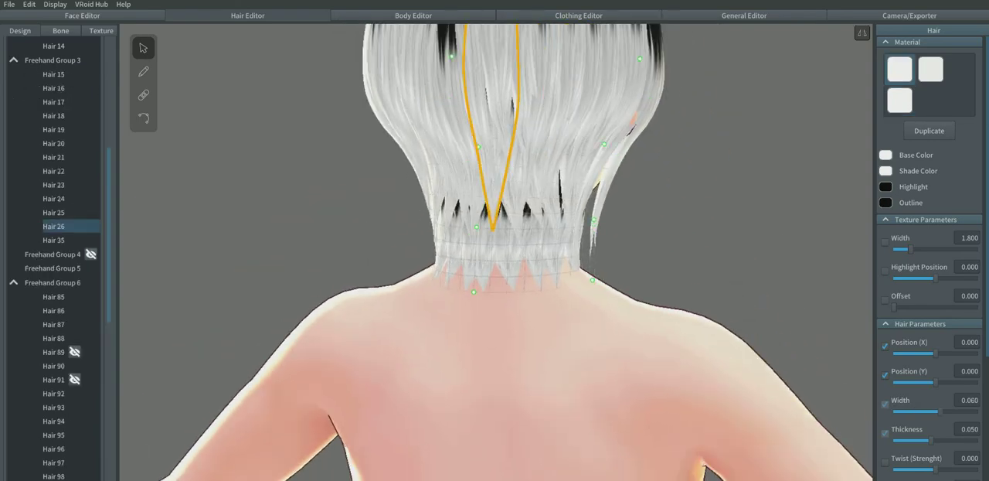
pyautogui.click(540, 213)
pyautogui.click(522, 213)
pyautogui.click(519, 231)
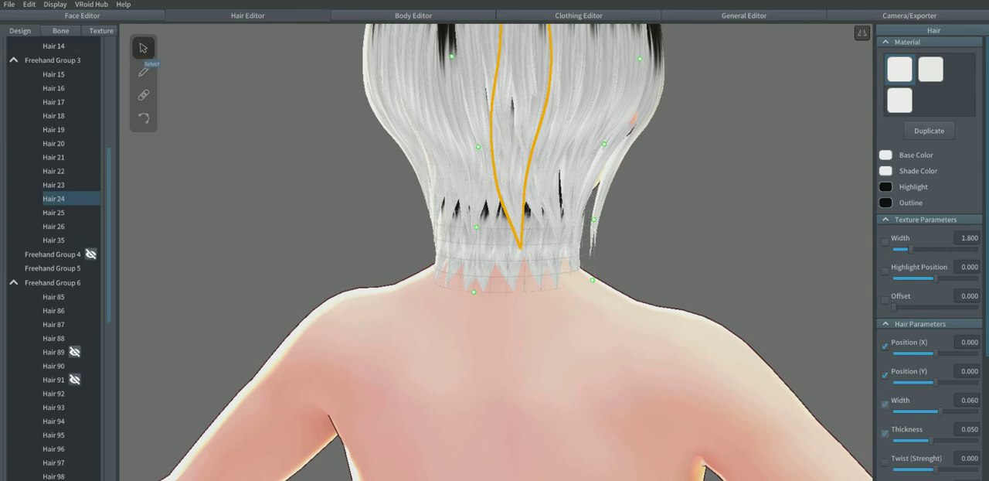
pyautogui.click(54, 59)
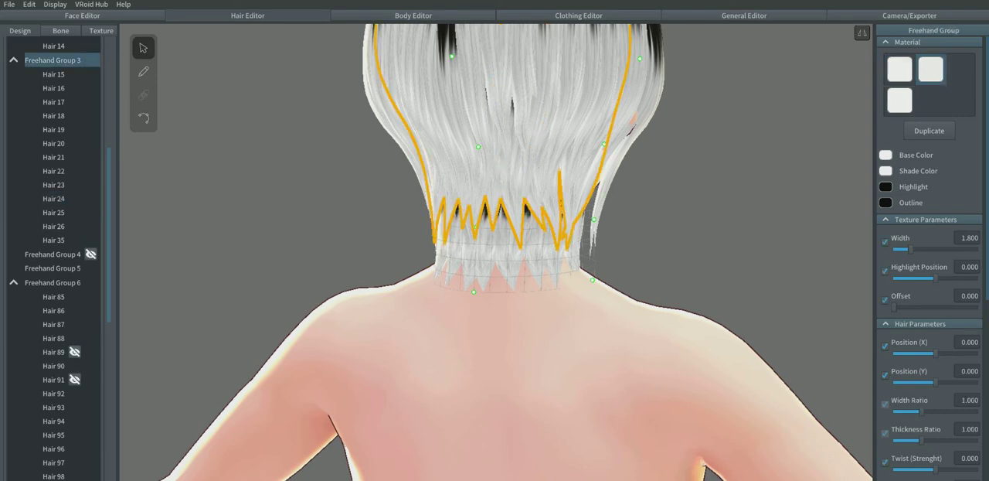
# Step: Lower the bottom nape guide point of Freehand Group 3 so its strand tips reach further down the neck
pyautogui.moveTo(474, 292); pyautogui.dragTo(471, 319)
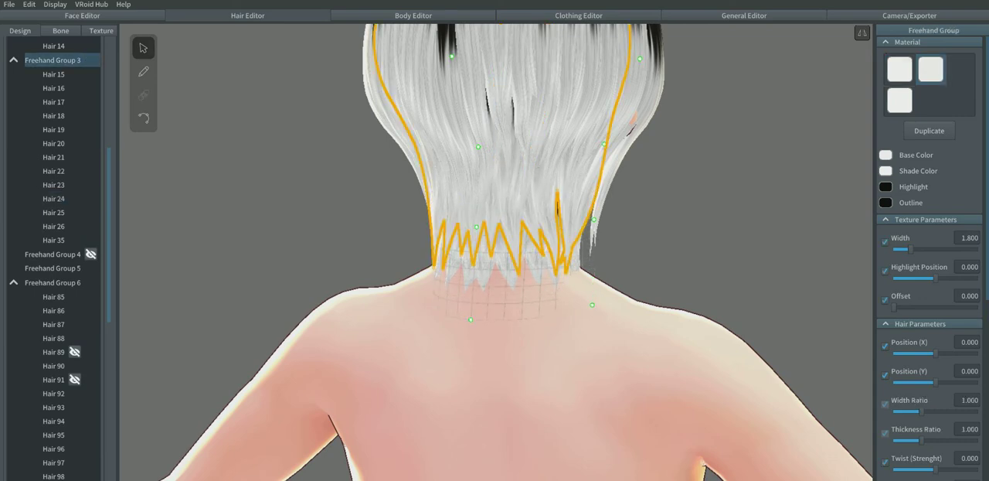
pyautogui.scroll(-3, 470, 319)
pyautogui.moveTo(470, 319)
pyautogui.mouseDown(button='right')
pyautogui.moveTo(414, 316)
pyautogui.moveTo(468, 316)
pyautogui.mouseUp(button='right')
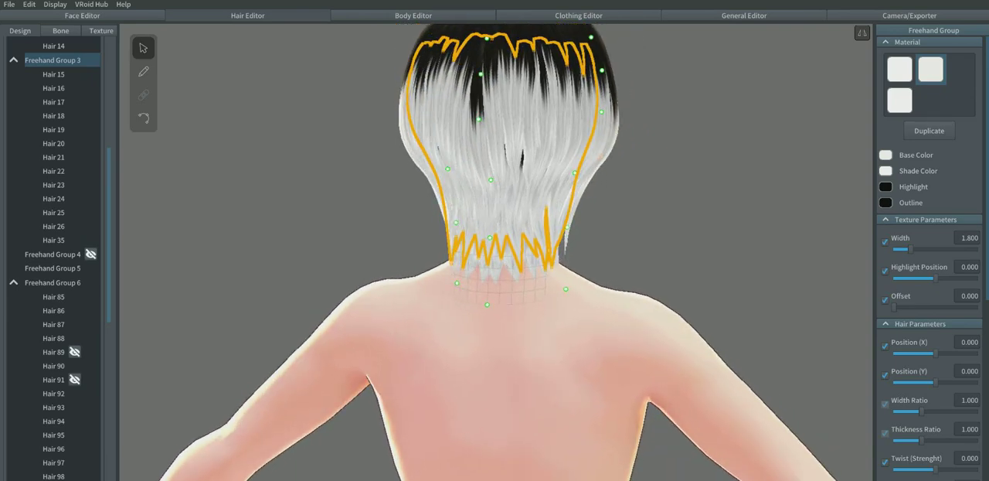
pyautogui.click(468, 316)
# Step: Draw a strand in Freehand Group 6 over the remaining gaps in the middle of the back of the head
pyautogui.click(511, 162)
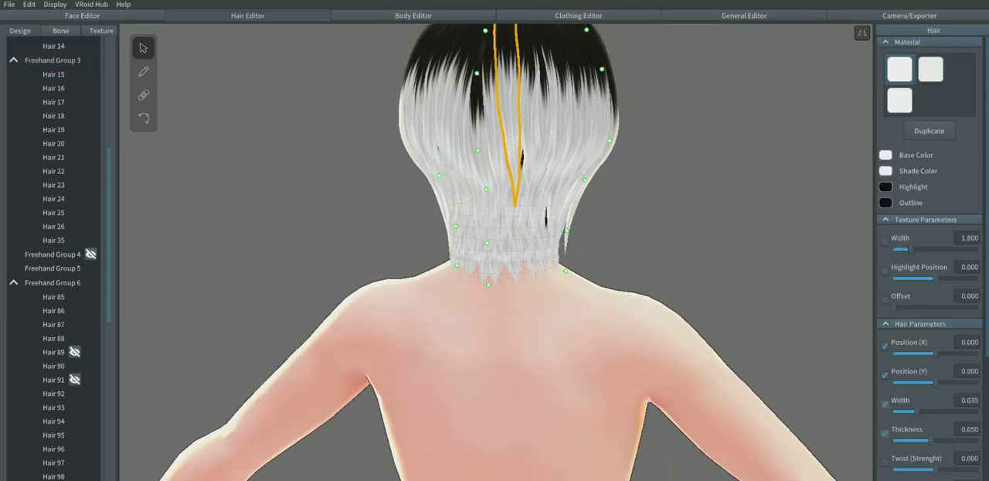
pyautogui.click(143, 71)
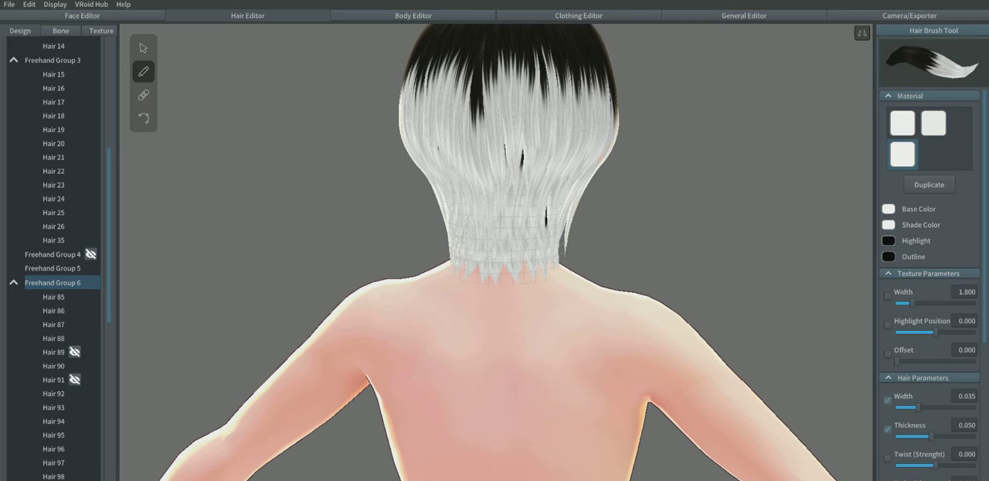
pyautogui.moveTo(507, 232); pyautogui.dragTo(495, 232, button='right')
pyautogui.scroll(-1, 496, 251)
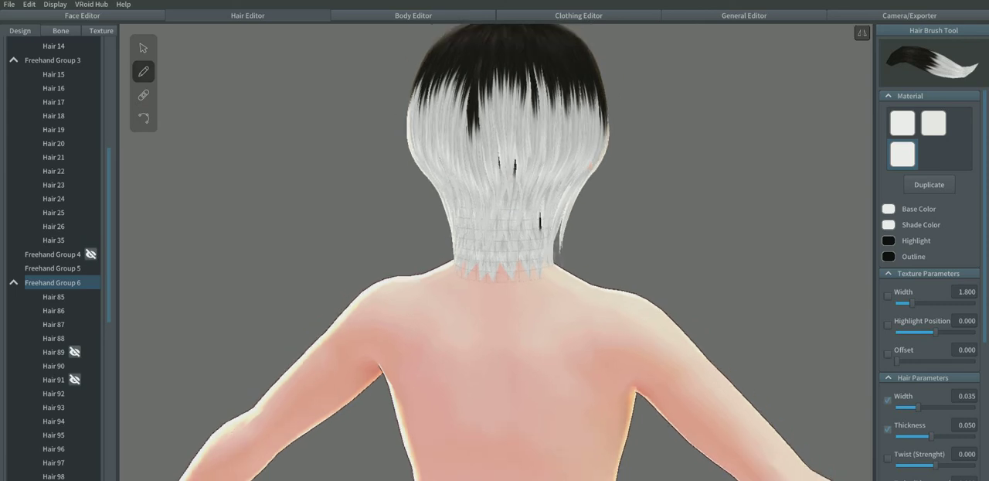
pyautogui.scroll(-1, 496, 252)
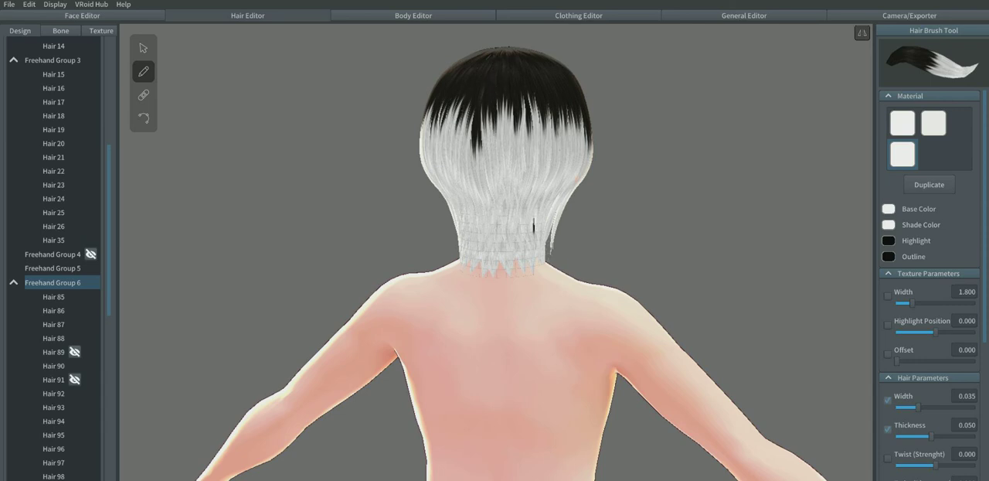
# Step: Draw two strands in Freehand Group 6 from the crown down over the gaps on the back of the head
pyautogui.moveTo(618, 252); pyautogui.dragTo(39, 261, button='right')
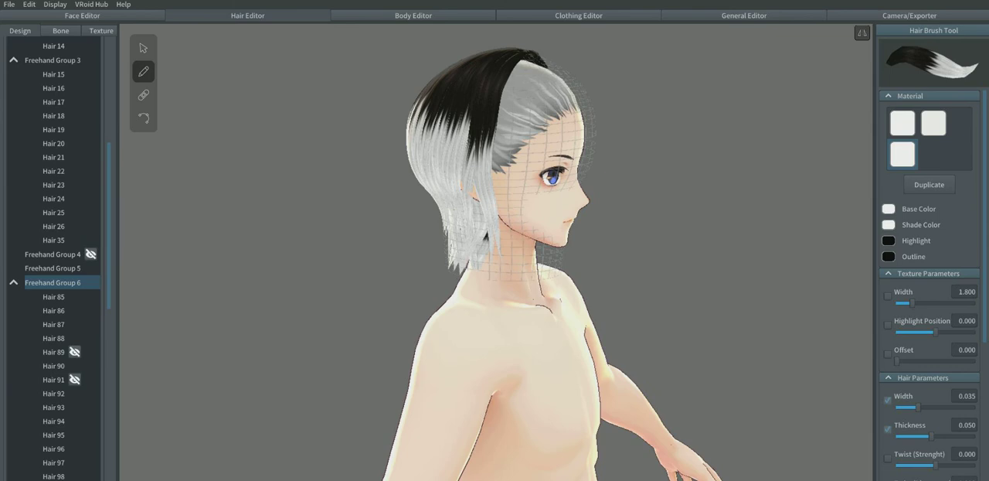
pyautogui.moveTo(494, 255); pyautogui.dragTo(545, 257, button='right')
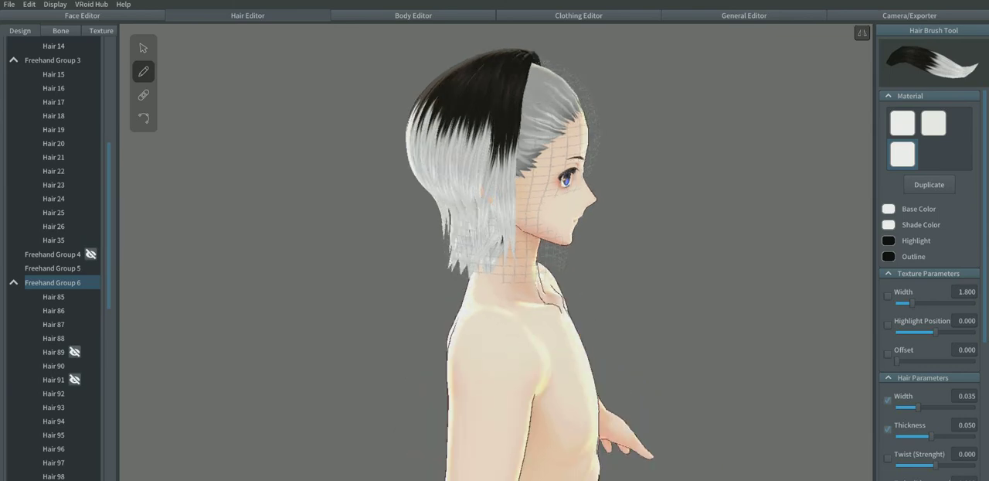
pyautogui.moveTo(618, 248); pyautogui.dragTo(348, 251, button='right')
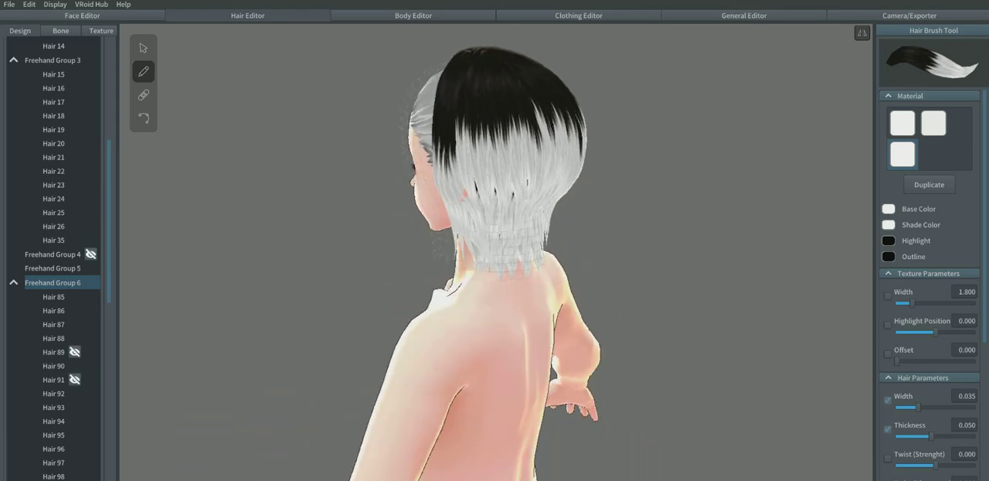
pyautogui.scroll(2, 348, 251)
pyautogui.scroll(-1, 497, 252)
pyautogui.moveTo(497, 48)
pyautogui.mouseDown()
pyautogui.moveTo(477, 69)
pyautogui.moveTo(482, 246)
pyautogui.mouseUp()
pyautogui.moveTo(493, 81); pyautogui.dragTo(498, 206)
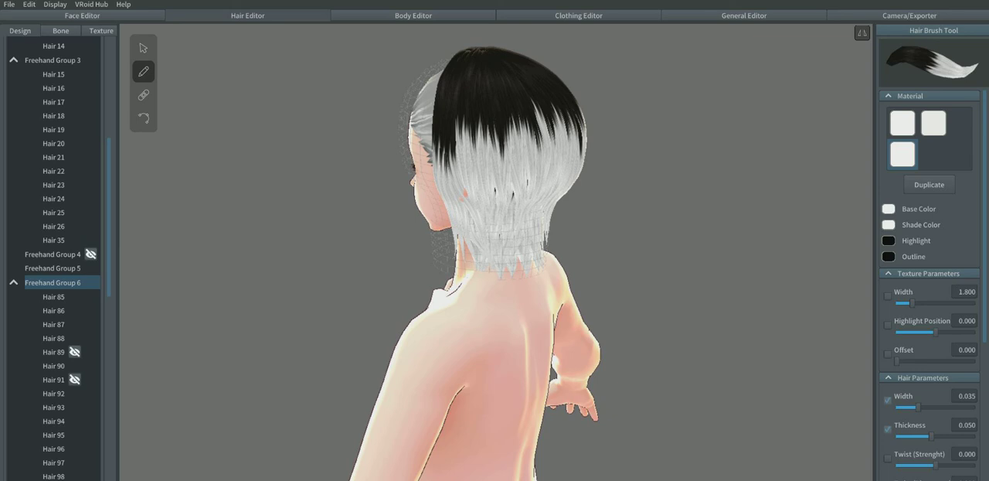
# Step: Undo the last strand and redraw strands over the remaining gaps in the middle of the back, discarding the flawed one
pyautogui.hotkey('ctrl', 'z')
pyautogui.moveTo(493, 52); pyautogui.dragTo(499, 217)
pyautogui.moveTo(511, 80); pyautogui.dragTo(524, 198)
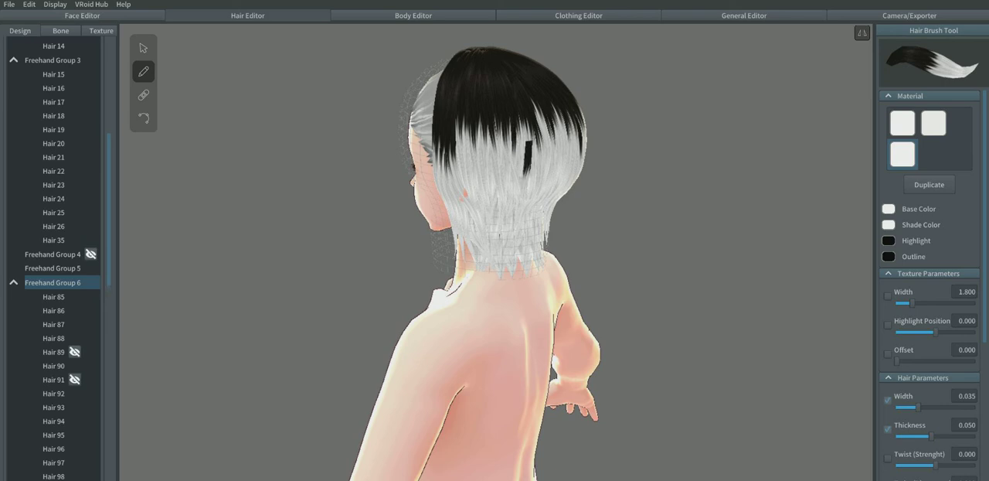
pyautogui.hotkey('ctrl', 'z')
pyautogui.moveTo(525, 186); pyautogui.dragTo(456, 173, button='right')
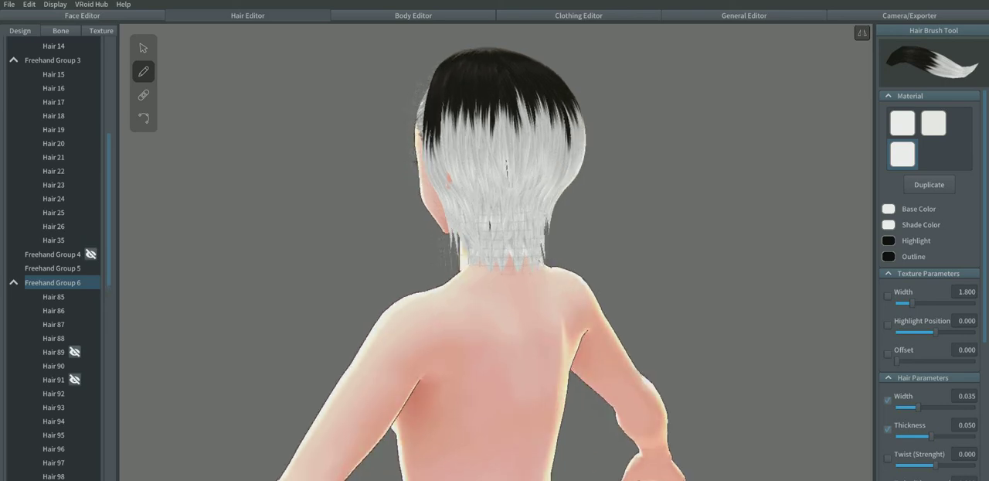
pyautogui.moveTo(494, 51); pyautogui.dragTo(507, 193)
# Step: Collapse Freehand Group 6 and add a new freehand group for the front hair
pyautogui.moveTo(526, 209); pyautogui.dragTo(207, 202, button='right')
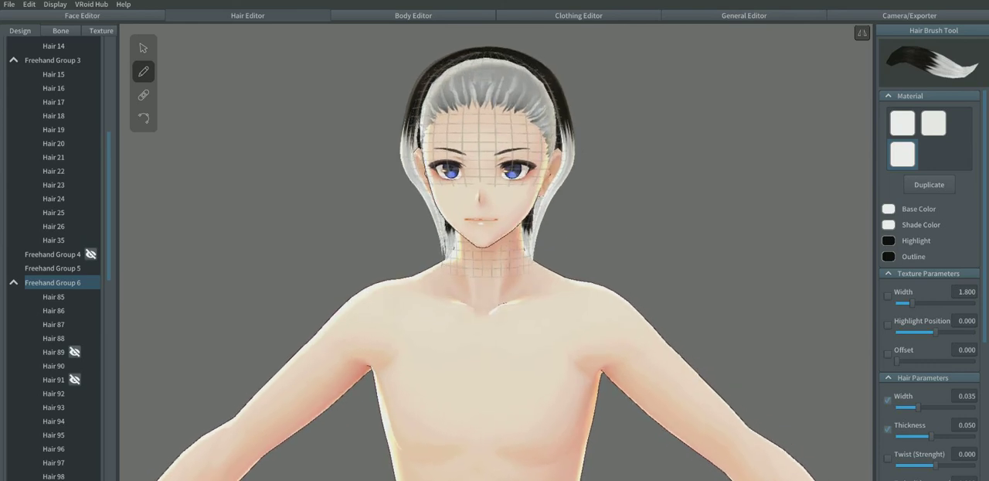
pyautogui.moveTo(541, 197); pyautogui.dragTo(478, 199, button='right')
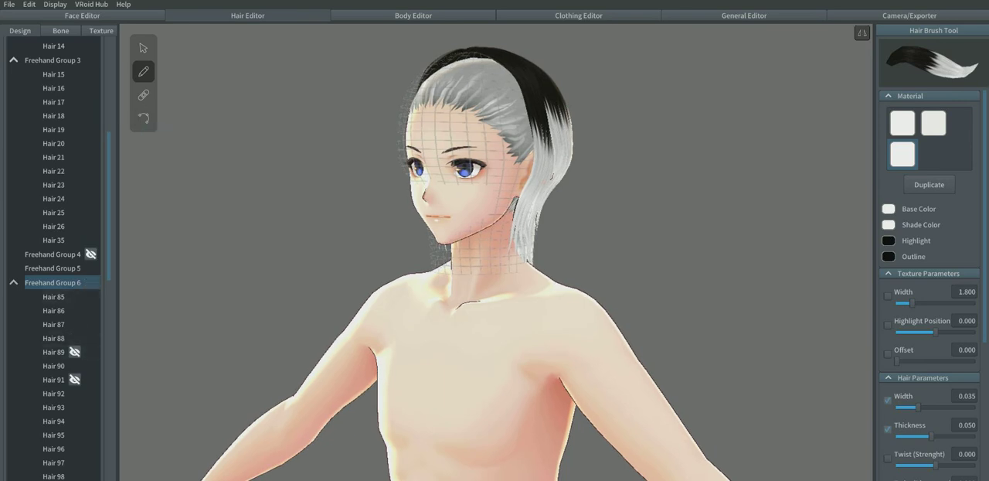
pyautogui.scroll(5, 62, 296)
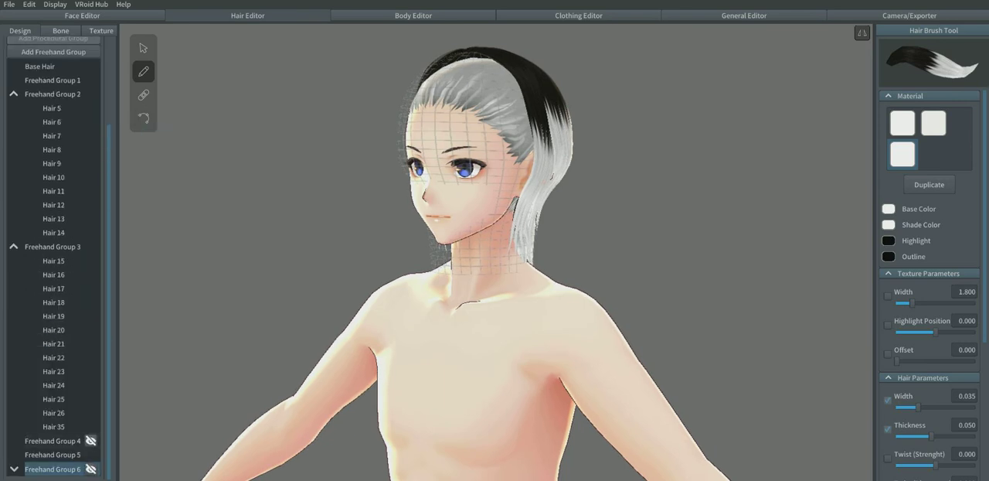
pyautogui.rightClick(51, 468)
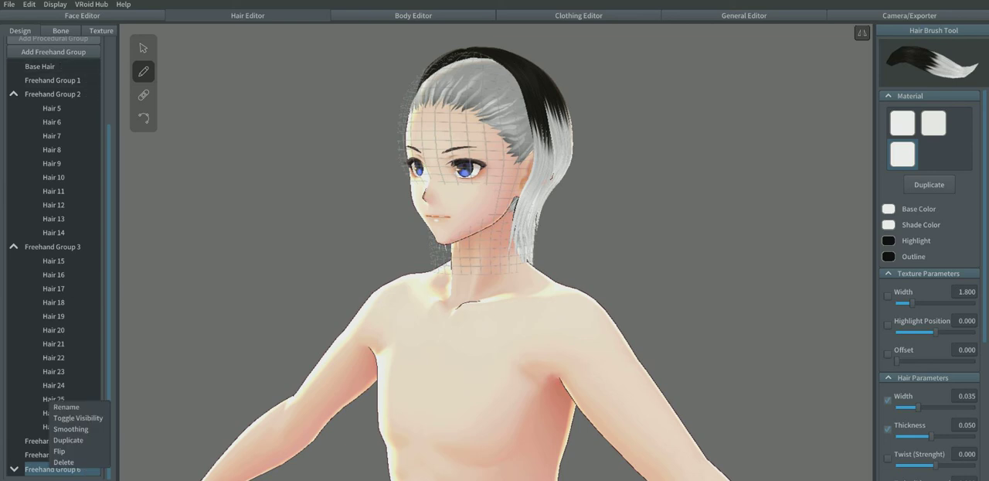
pyautogui.moveTo(572, 225); pyautogui.dragTo(573, 258, button='right')
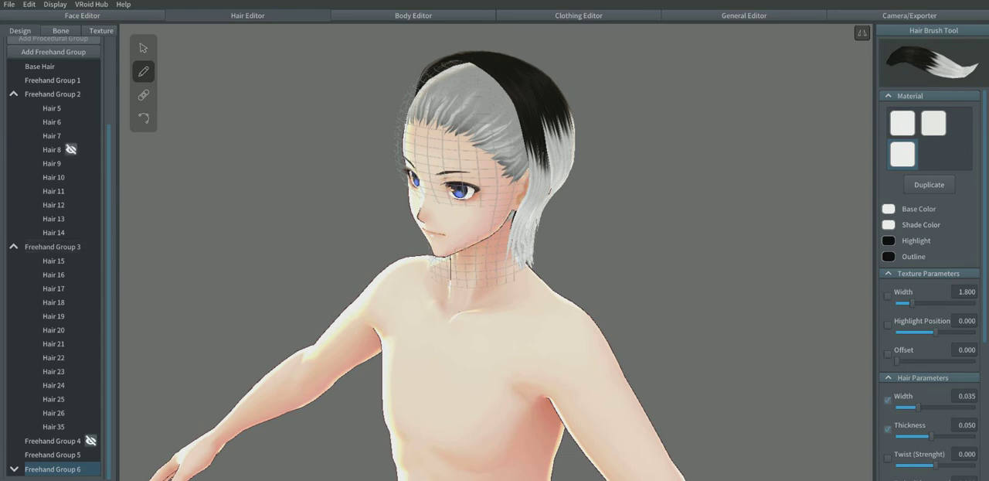
pyautogui.click(54, 52)
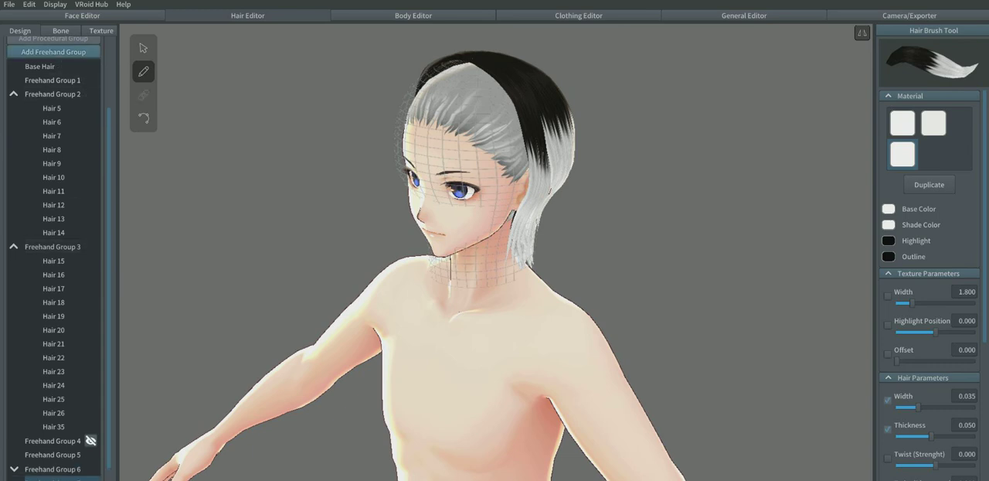
# Step: Duplicate the selected black-and-white hair material
pyautogui.scroll(-1, 62, 263)
pyautogui.moveTo(513, 337); pyautogui.dragTo(512, 382, button='right')
pyautogui.scroll(2, 476, 340)
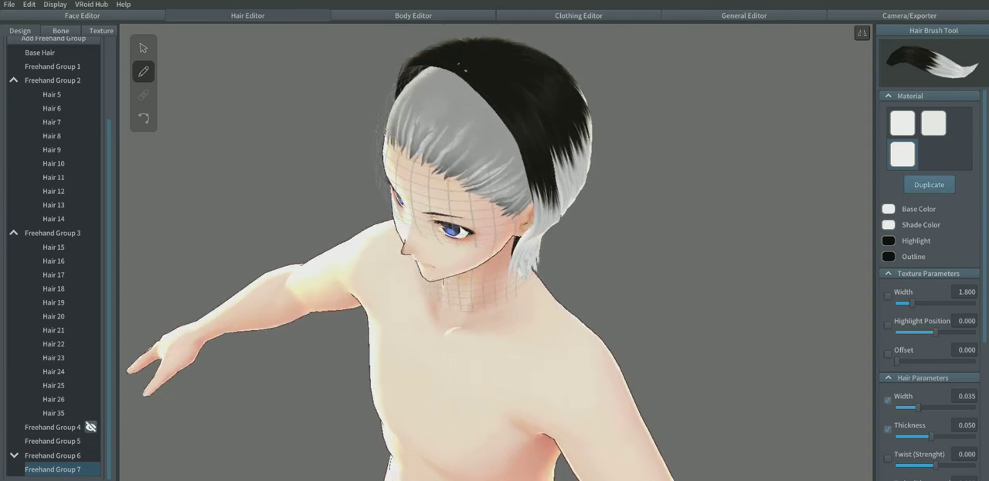
pyautogui.click(929, 184)
pyautogui.moveTo(494, 309); pyautogui.dragTo(489, 251, button='right')
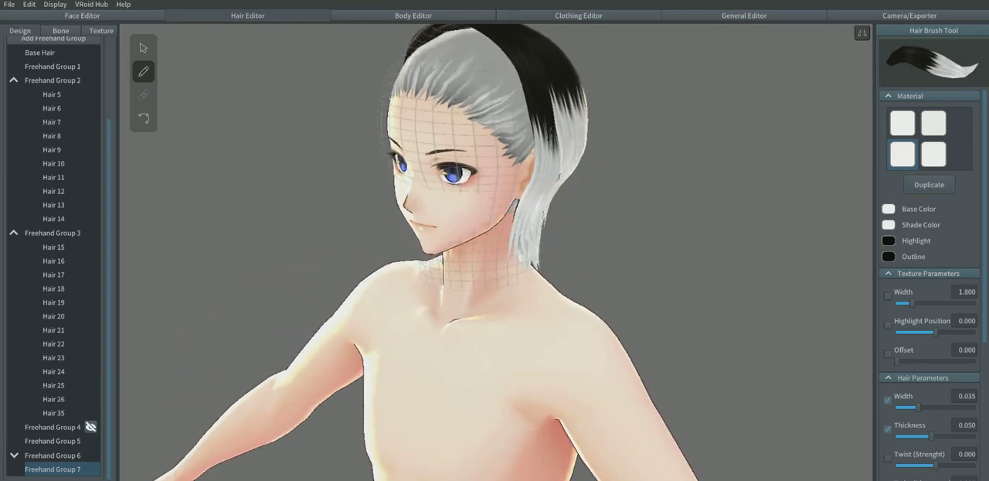
pyautogui.moveTo(489, 251); pyautogui.dragTo(501, 317, button='middle')
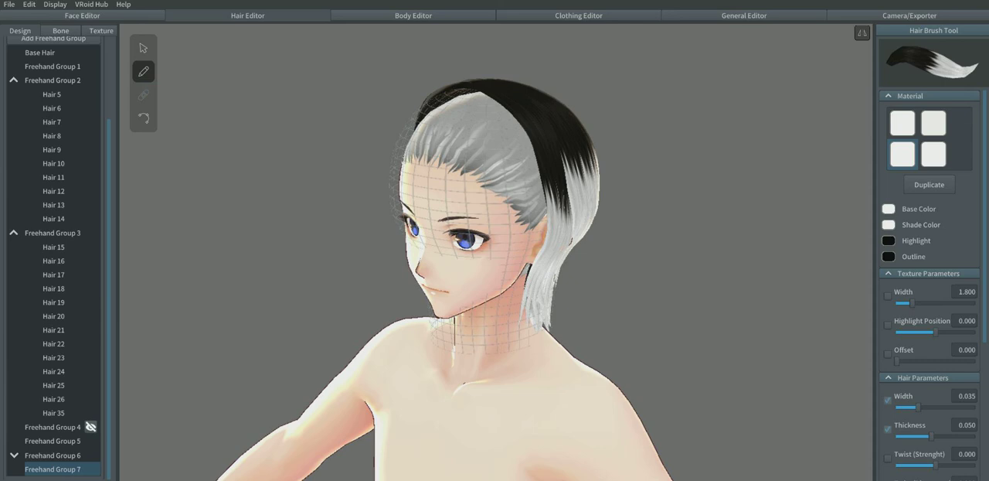
# Step: Draw a narrow mirrored strand in Freehand Group 7 from the front hairline at the crown down over the forehead
pyautogui.moveTo(474, 86)
pyautogui.mouseDown()
pyautogui.moveTo(404, 162)
pyautogui.moveTo(397, 211)
pyautogui.mouseUp()
pyautogui.moveTo(398, 212)
pyautogui.mouseDown(button='right')
pyautogui.moveTo(429, 251)
pyautogui.moveTo(301, 203)
pyautogui.moveTo(372, 238)
pyautogui.mouseUp(button='right')
pyautogui.hotkey('ctrl', 'z')
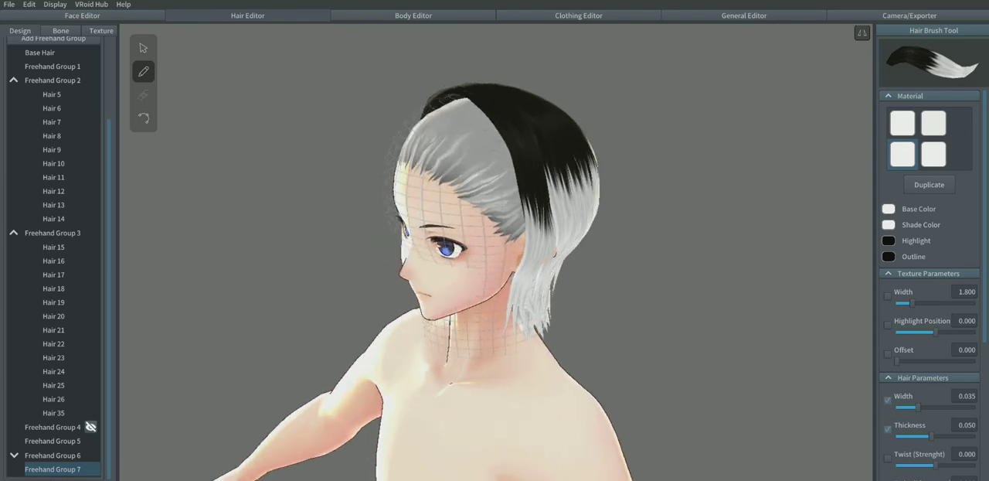
pyautogui.moveTo(469, 99); pyautogui.dragTo(457, 212)
pyautogui.moveTo(458, 212); pyautogui.dragTo(502, 217, button='right')
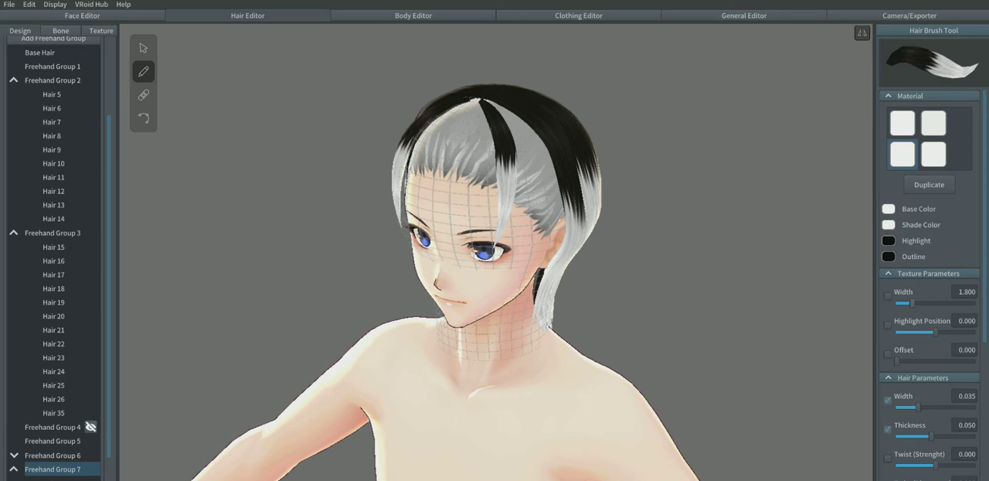
# Step: Set the hair brush width to 0.083 and draw wide fringe strands from the crown down over the forehead
pyautogui.scroll(-3, 931, 286)
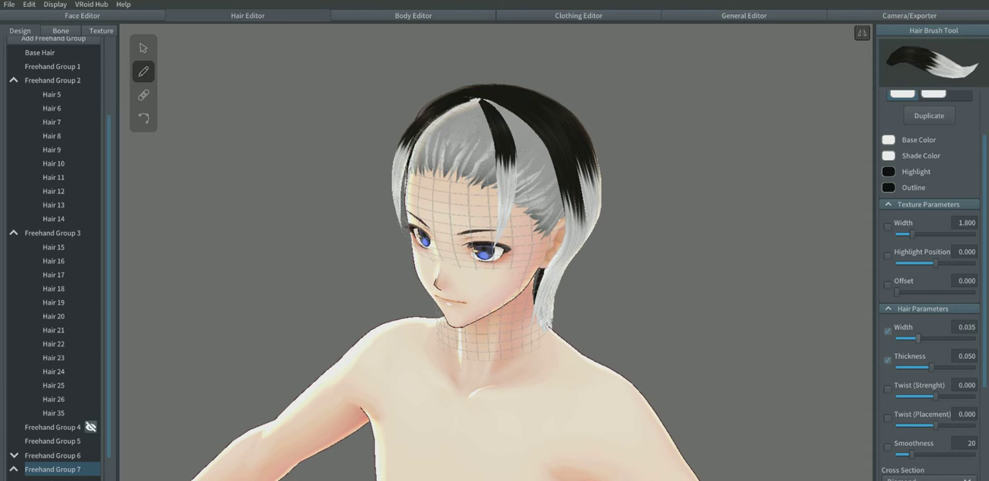
pyautogui.moveTo(918, 338); pyautogui.dragTo(961, 338)
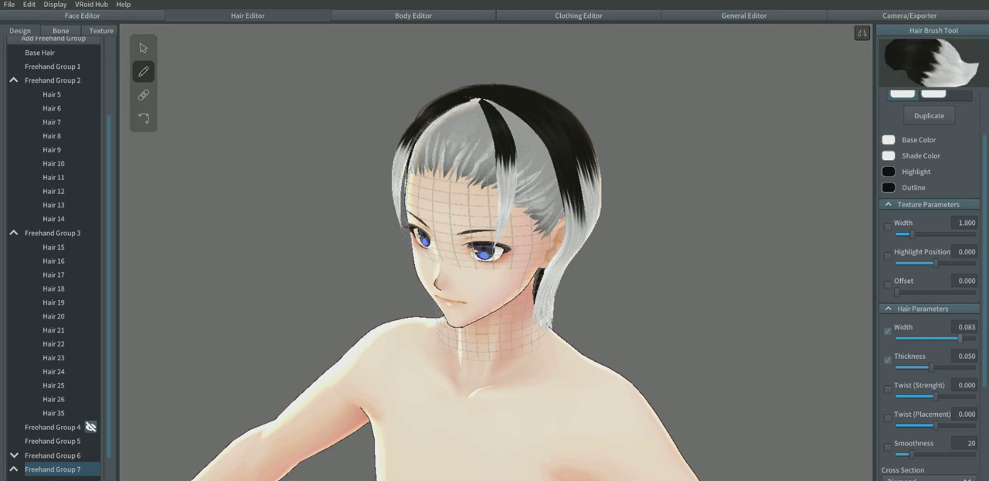
pyautogui.moveTo(479, 100); pyautogui.dragTo(490, 220)
pyautogui.moveTo(490, 220); pyautogui.dragTo(561, 220, button='right')
pyautogui.moveTo(493, 122); pyautogui.dragTo(491, 234)
pyautogui.hotkey('ctrl', 'z')
pyautogui.moveTo(495, 112); pyautogui.dragTo(495, 236)
pyautogui.moveTo(494, 236); pyautogui.dragTo(433, 234, button='right')
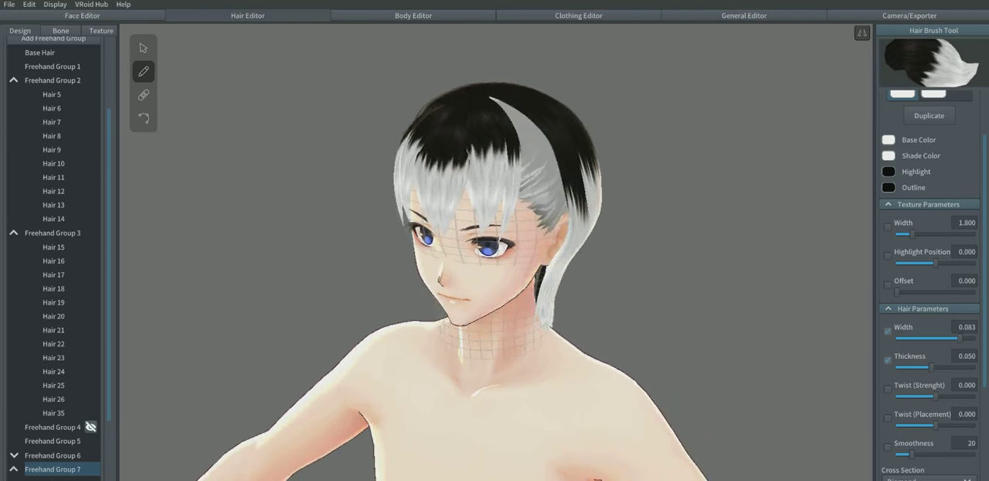
# Step: Draw two more wide strands from the parting toward the temple to close the gap beside the fringe
pyautogui.moveTo(496, 100); pyautogui.dragTo(538, 213)
pyautogui.moveTo(538, 213)
pyautogui.mouseDown(button='right')
pyautogui.moveTo(491, 193)
pyautogui.moveTo(454, 220)
pyautogui.mouseUp(button='right')
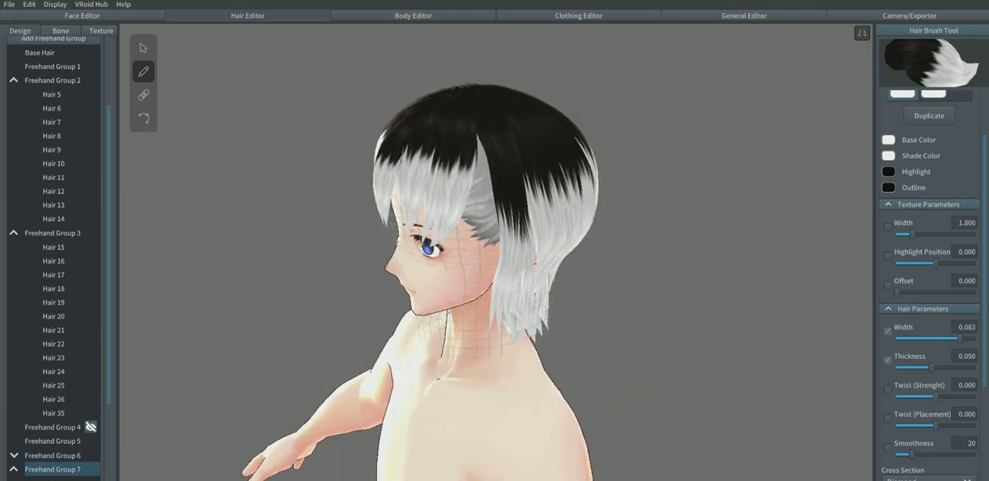
pyautogui.moveTo(473, 109)
pyautogui.mouseDown()
pyautogui.moveTo(478, 177)
pyautogui.moveTo(500, 249)
pyautogui.mouseUp()
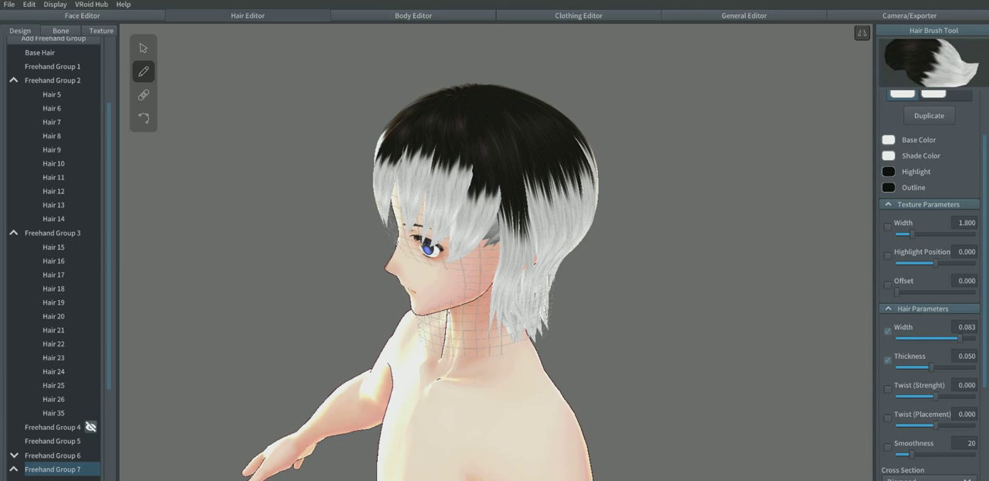
# Step: Reduce the hair brush width to 0.057 and undo the wide fringe strands
pyautogui.moveTo(960, 338); pyautogui.dragTo(938, 337)
pyautogui.hotkey('ctrl', 'z')
pyautogui.hotkey('ctrl', 'z')
pyautogui.hotkey('ctrl', 'z')
pyautogui.hotkey('ctrl', 'z')
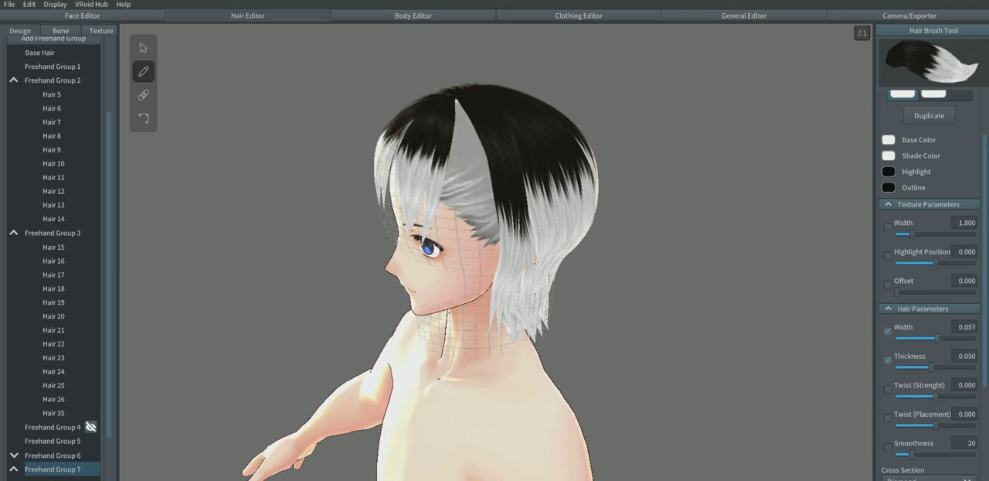
pyautogui.moveTo(454, 99)
pyautogui.mouseDown()
pyautogui.moveTo(457, 170)
pyautogui.moveTo(445, 220)
pyautogui.mouseUp()
pyautogui.hotkey('ctrl', 'z')
# Step: Draw overlapping strands in Freehand Group 7 from the crown over the temple, with a longer one reaching down the cheek
pyautogui.moveTo(495, 255); pyautogui.dragTo(514, 247, button='right')
pyautogui.moveTo(460, 89)
pyautogui.mouseDown()
pyautogui.moveTo(468, 147)
pyautogui.moveTo(449, 240)
pyautogui.mouseUp()
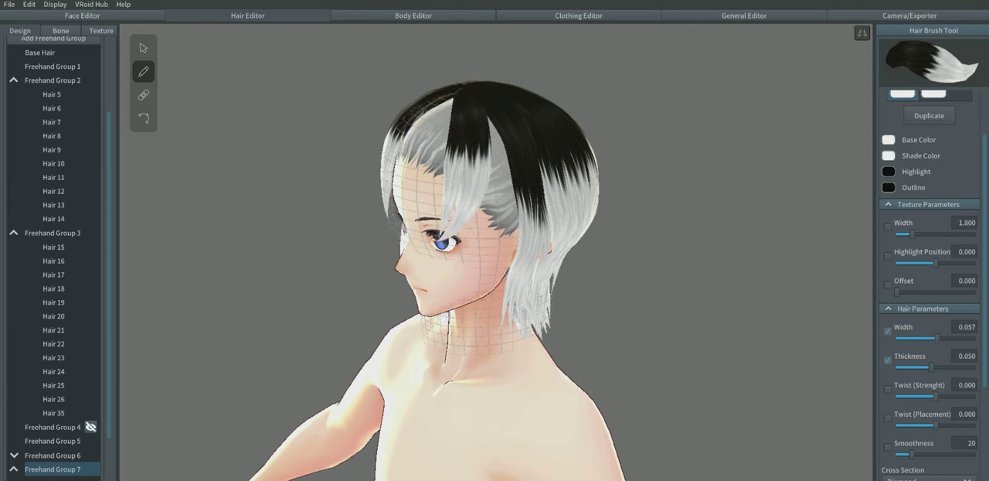
pyautogui.moveTo(483, 96); pyautogui.dragTo(491, 234)
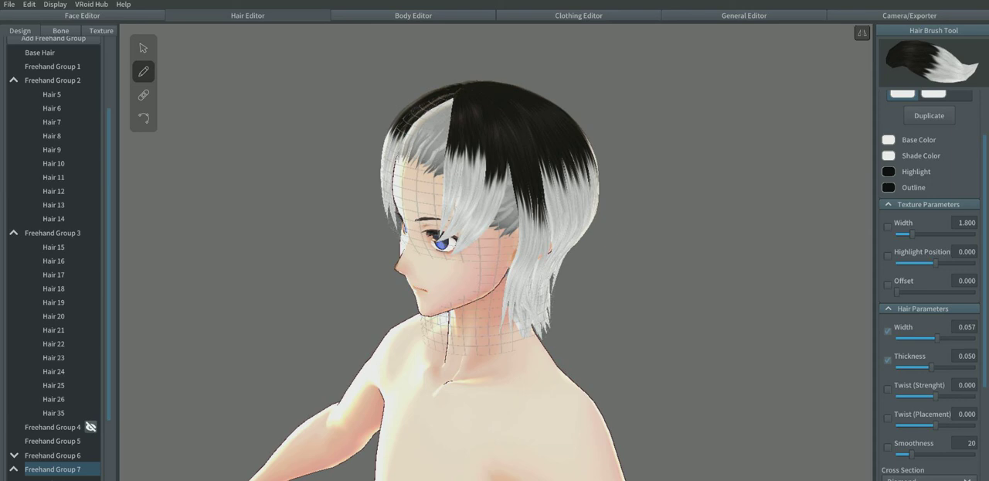
pyautogui.moveTo(487, 112)
pyautogui.mouseDown()
pyautogui.moveTo(504, 185)
pyautogui.moveTo(495, 263)
pyautogui.moveTo(477, 298)
pyautogui.mouseUp()
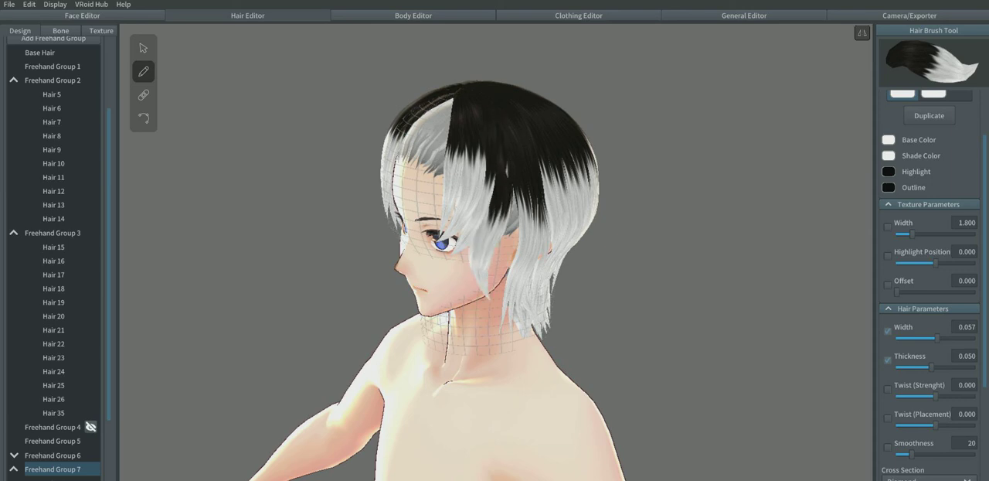
pyautogui.moveTo(481, 294); pyautogui.dragTo(462, 287, button='right')
pyautogui.hotkey('ctrl', 'z')
pyautogui.moveTo(464, 90)
pyautogui.mouseDown()
pyautogui.moveTo(483, 170)
pyautogui.moveTo(463, 292)
pyautogui.mouseUp()
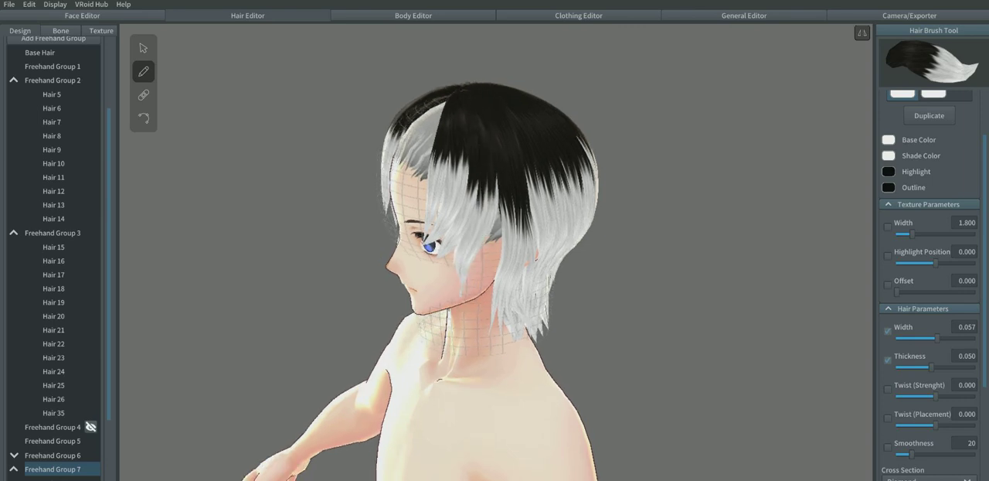
# Step: Draw two long strands from the crown down in front of the ear, reaching past the jaw toward the neck
pyautogui.moveTo(463, 292)
pyautogui.mouseDown(button='right')
pyautogui.moveTo(414, 261)
pyautogui.moveTo(413, 248)
pyautogui.mouseUp(button='right')
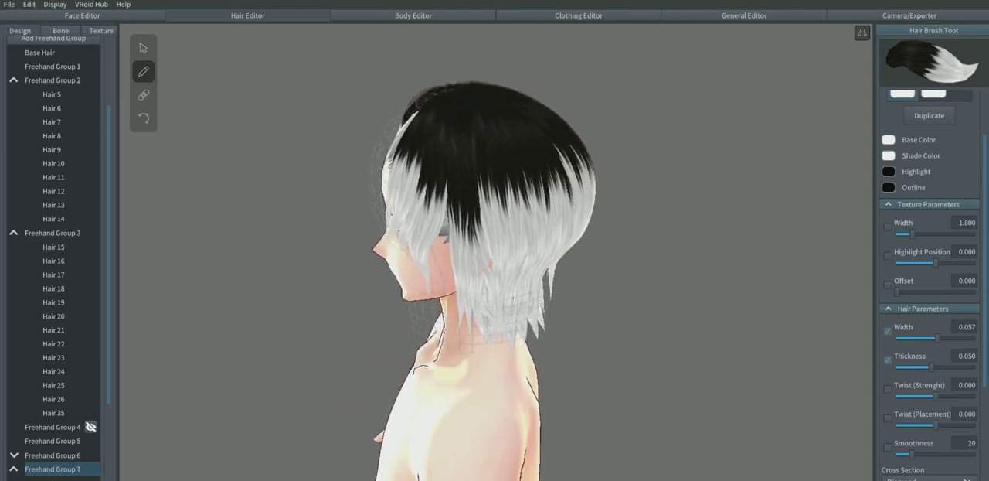
pyautogui.moveTo(449, 87)
pyautogui.mouseDown()
pyautogui.moveTo(451, 225)
pyautogui.moveTo(437, 299)
pyautogui.mouseUp()
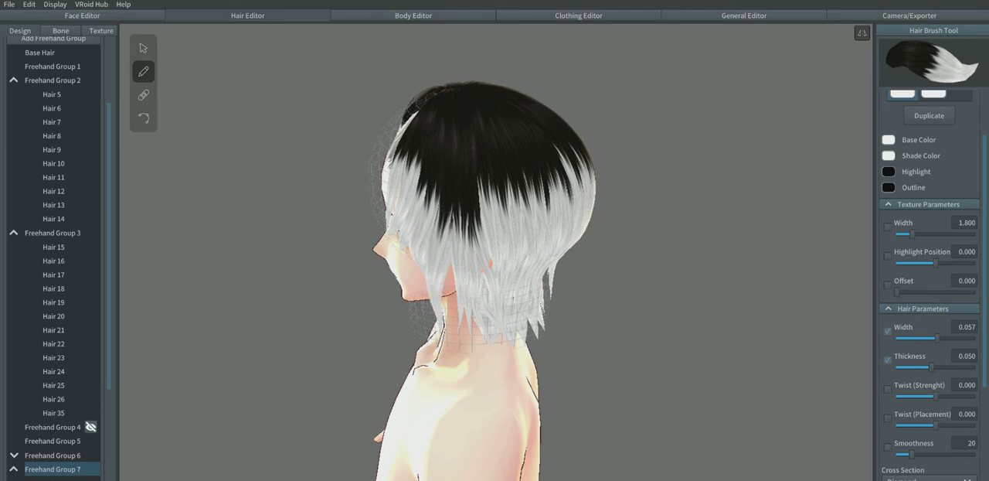
pyautogui.moveTo(451, 87); pyautogui.dragTo(448, 337)
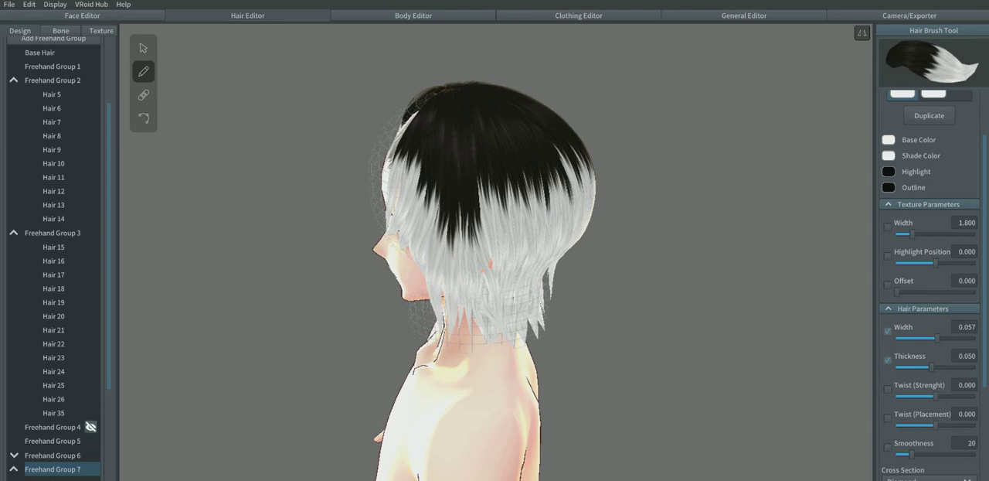
# Step: Draw mirrored fringe strands in the front view from the crown down the forehead, filling the bare scalp out to both temples
pyautogui.moveTo(433, 317); pyautogui.dragTo(633, 351, button='right')
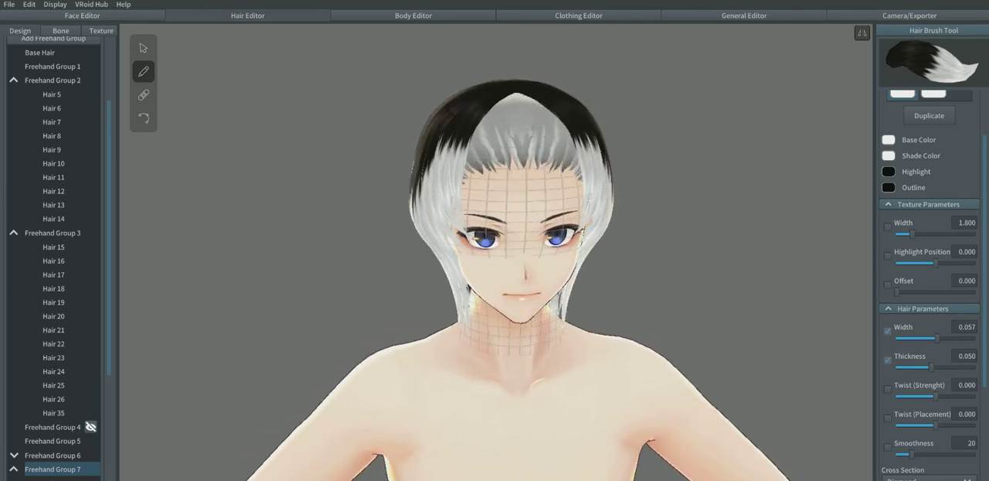
pyautogui.moveTo(521, 94)
pyautogui.mouseDown()
pyautogui.moveTo(548, 112)
pyautogui.moveTo(583, 196)
pyautogui.mouseUp()
pyautogui.moveTo(521, 95); pyautogui.dragTo(536, 203)
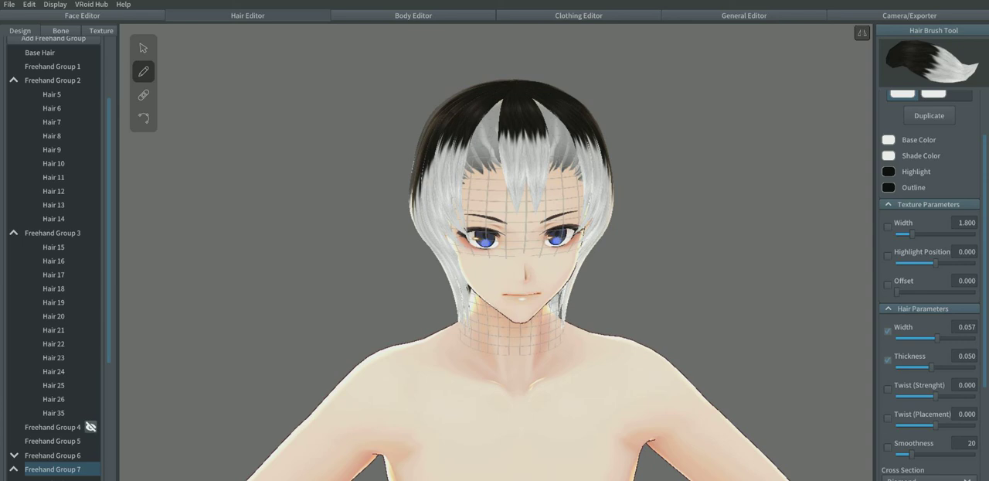
pyautogui.moveTo(526, 95)
pyautogui.mouseDown()
pyautogui.moveTo(538, 101)
pyautogui.moveTo(551, 197)
pyautogui.mouseUp()
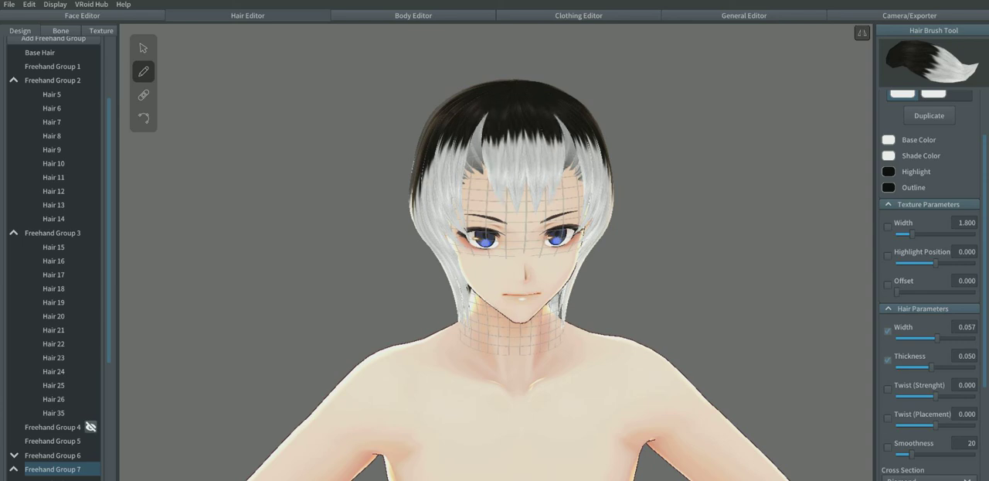
pyautogui.moveTo(570, 145); pyautogui.dragTo(580, 192)
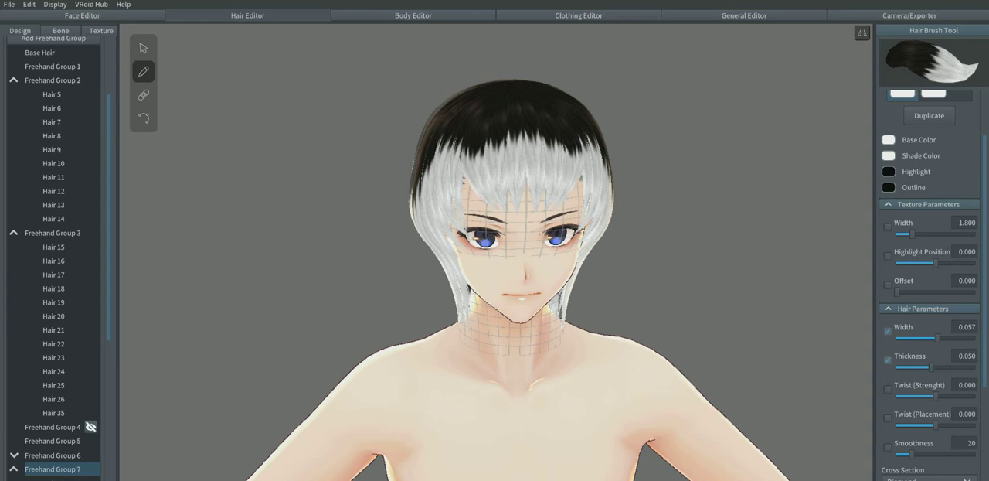
pyautogui.scroll(2, 929, 271)
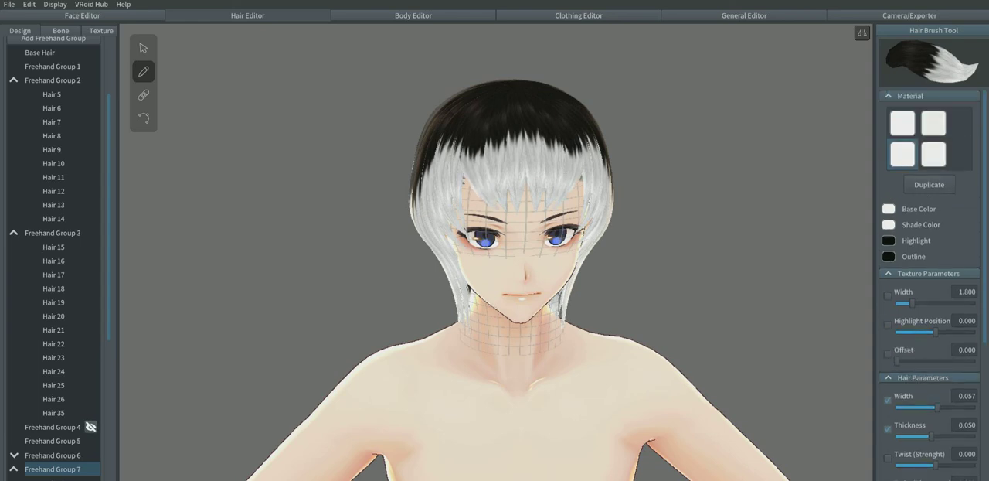
# Step: Add more mirrored fringe strands to Freehand Group 7, running from the crown over the forehead to just above the eyebrows
pyautogui.moveTo(525, 266); pyautogui.dragTo(533, 254, button='right')
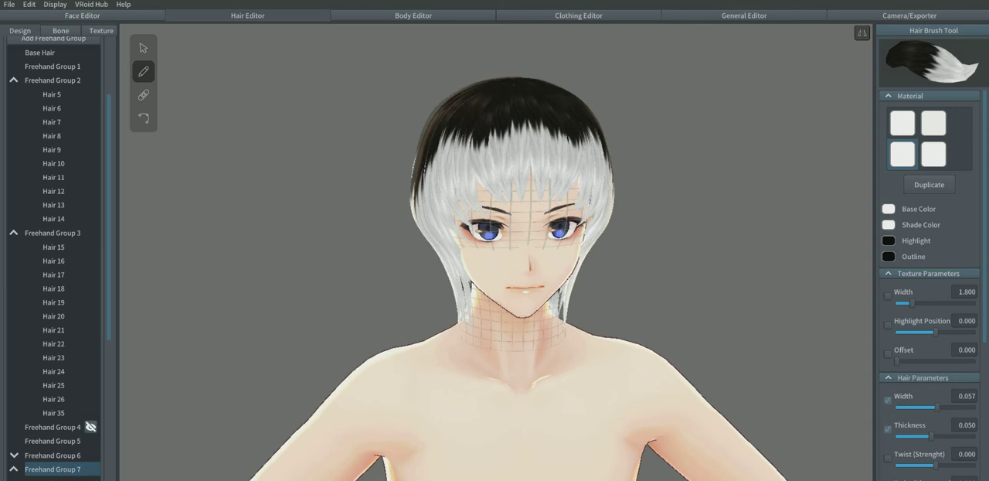
pyautogui.moveTo(530, 259); pyautogui.dragTo(523, 266, button='right')
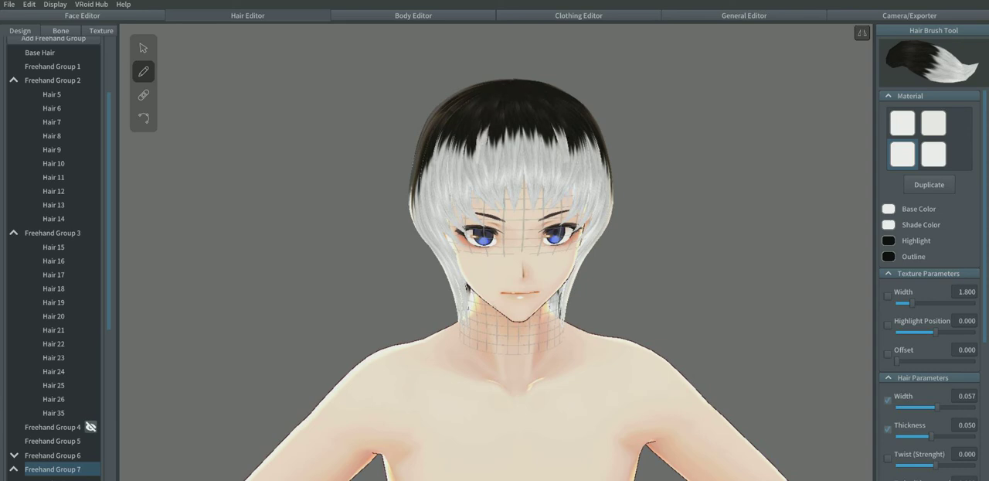
pyautogui.moveTo(526, 263); pyautogui.dragTo(506, 257, button='right')
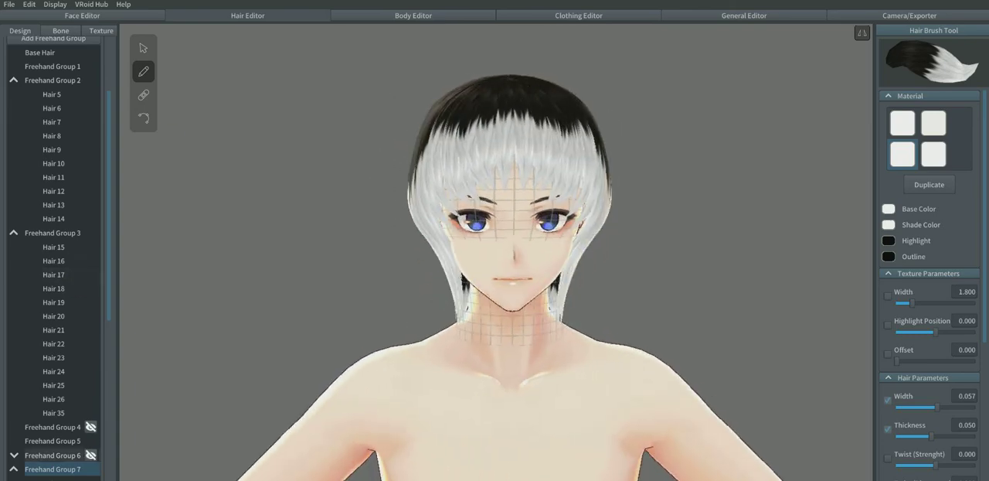
# Step: Select the whole Freehand Group 7 and set the fourth hair material's base color to purple 6A10BB
pyautogui.click(143, 48)
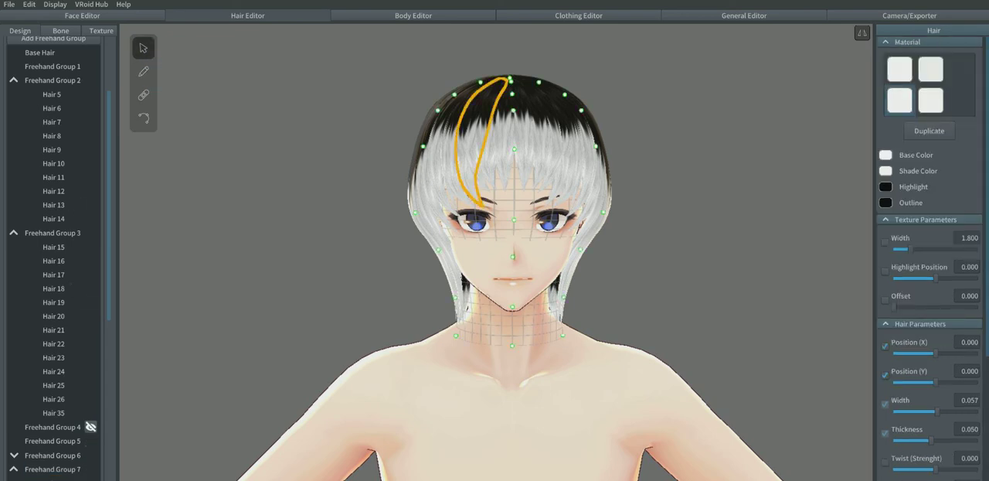
pyautogui.click(52, 469)
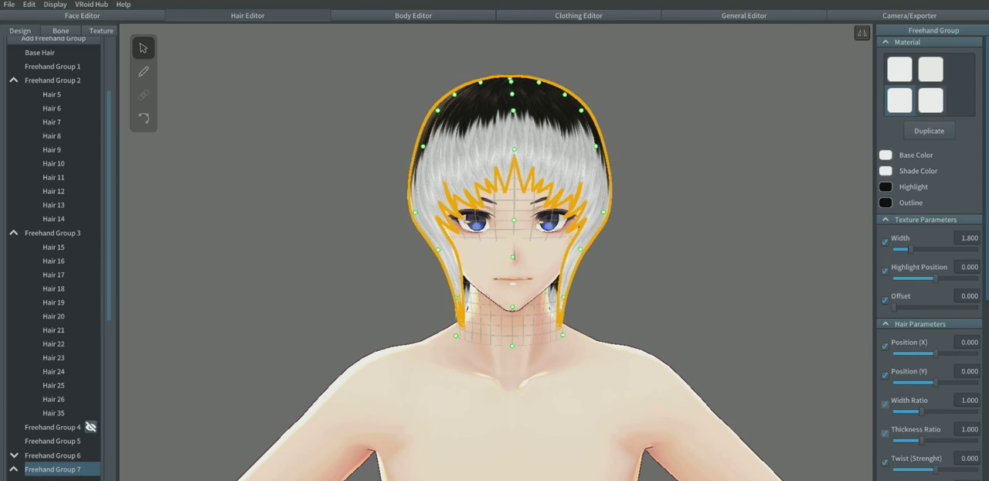
pyautogui.click(885, 156)
pyautogui.click(831, 197)
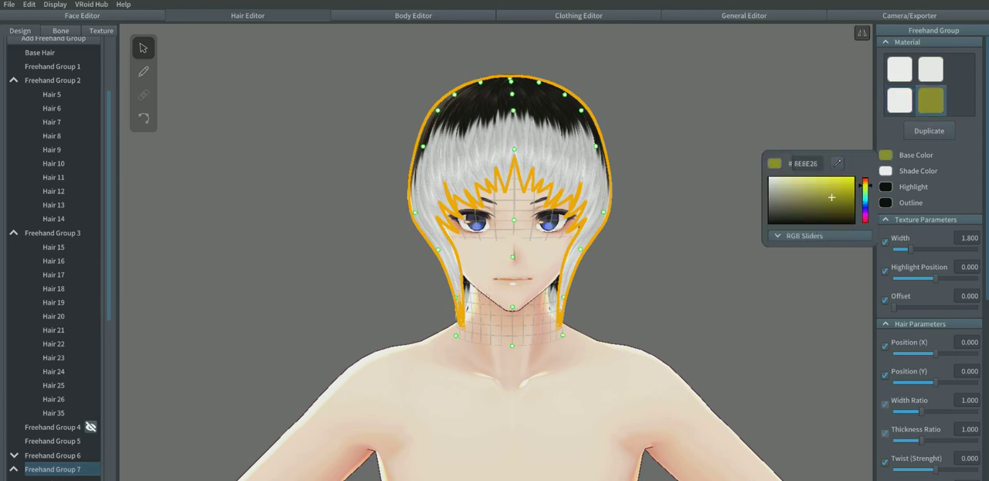
pyautogui.click(866, 212)
pyautogui.click(846, 191)
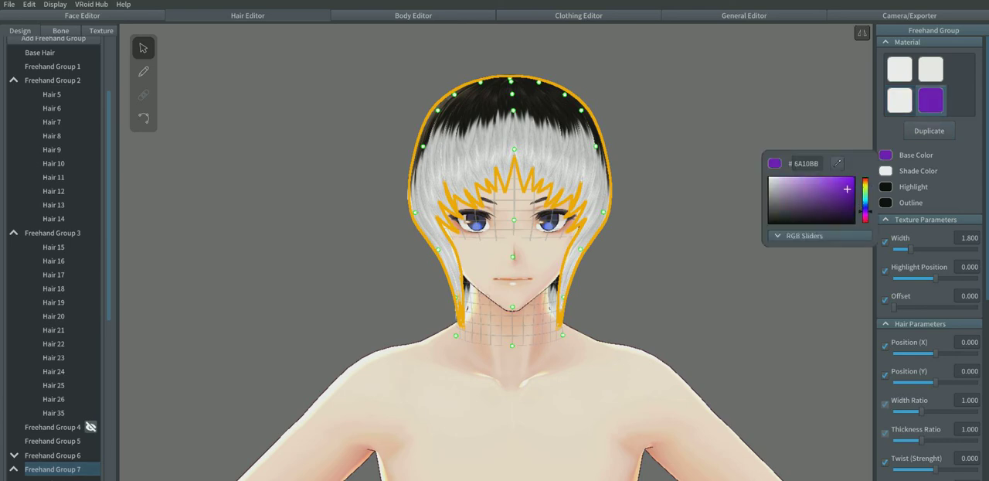
pyautogui.click(811, 282)
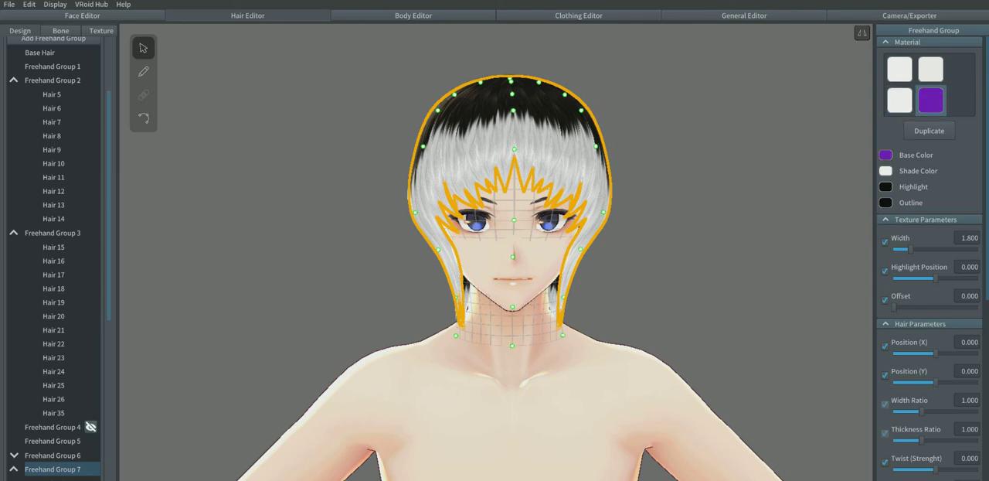
# Step: Collapse Freehand Group 7 and briefly hide and show it to check which hair belongs to it
pyautogui.scroll(-5, 61, 309)
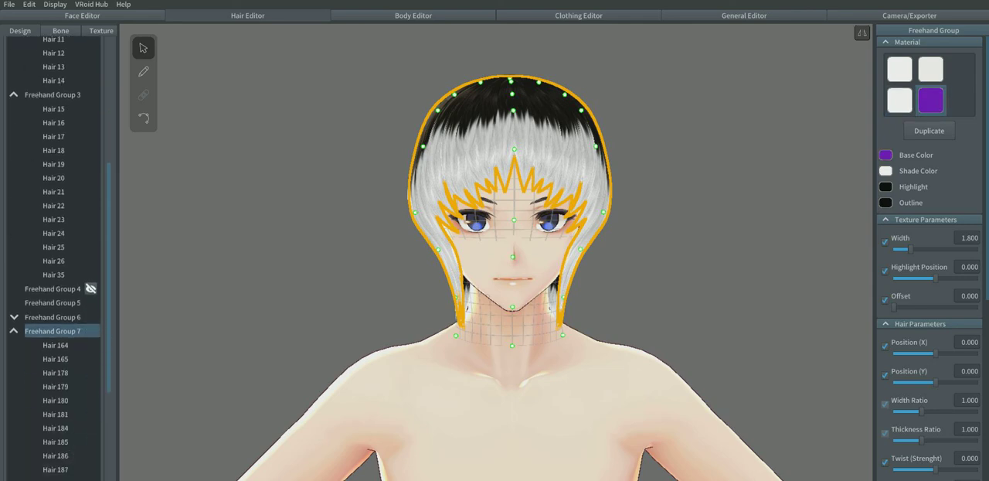
pyautogui.click(14, 193)
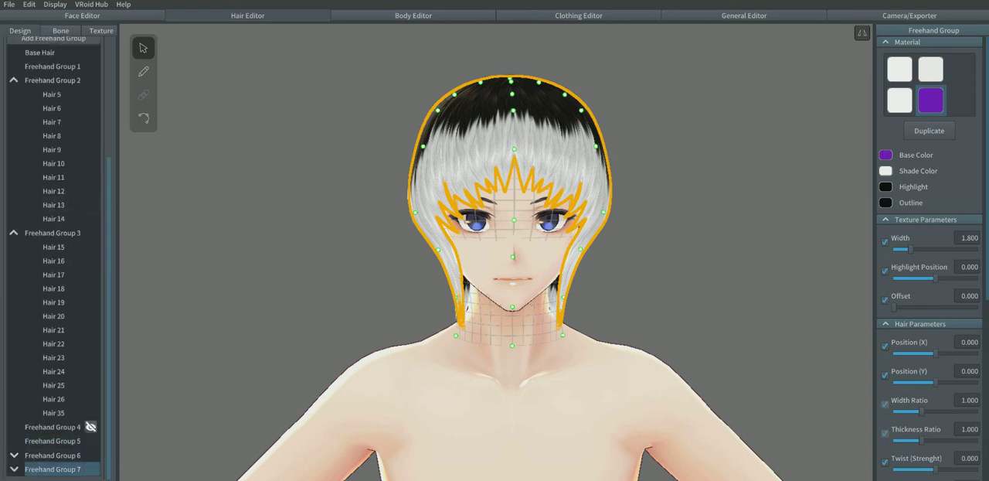
pyautogui.click(90, 468)
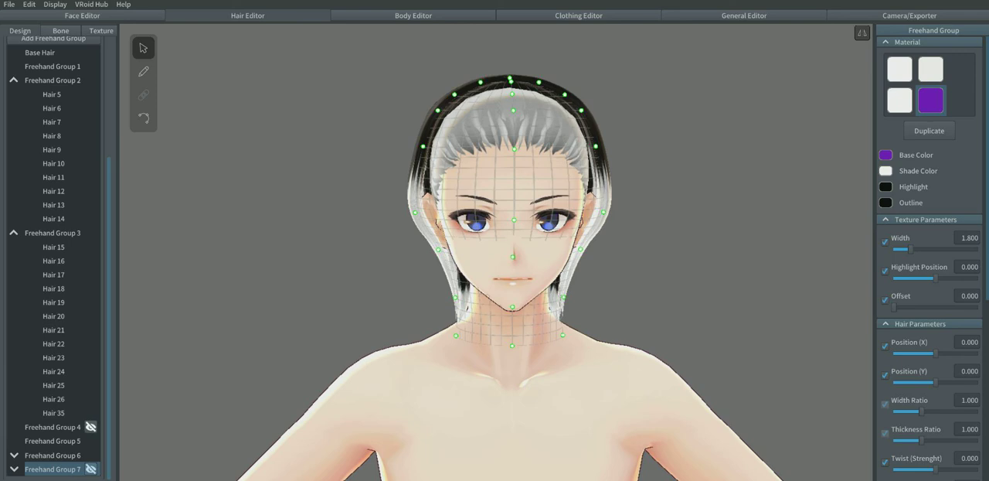
pyautogui.click(91, 468)
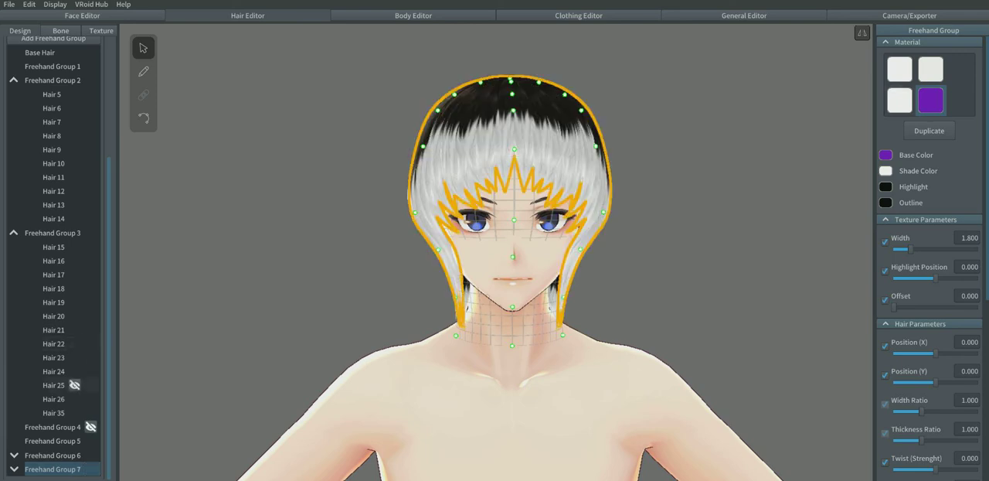
# Step: Apply the purple material to the single strand Hair 184 in Freehand Group 7, and reselect the whole group
pyautogui.click(14, 469)
pyautogui.scroll(-5, 73, 347)
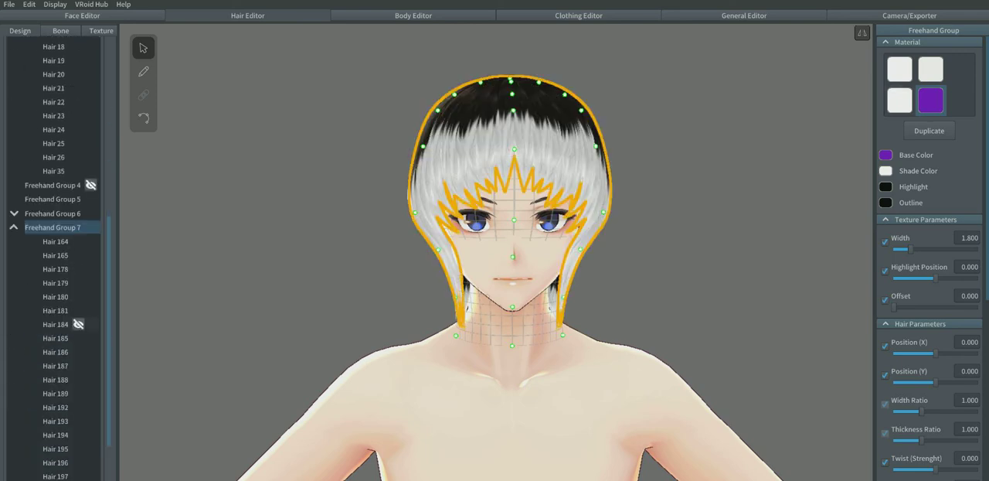
pyautogui.click(78, 325)
pyautogui.click(931, 100)
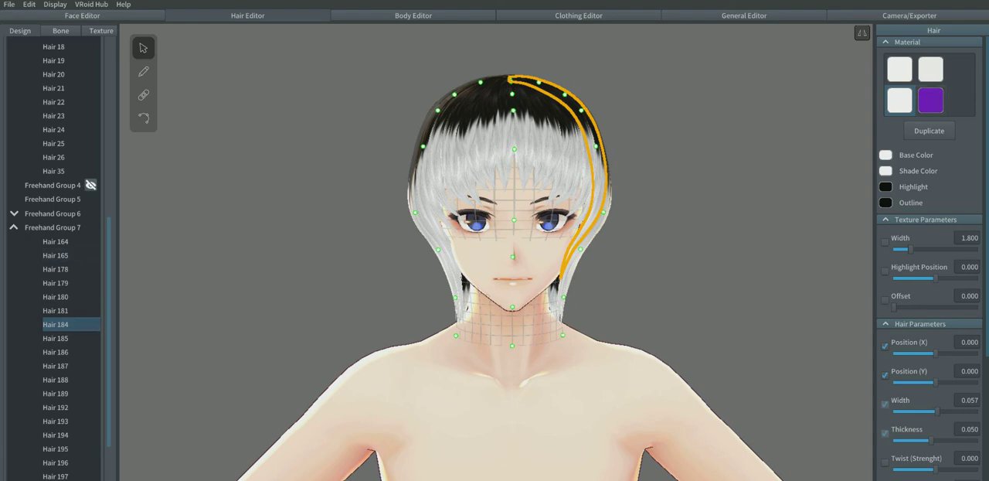
pyautogui.click(54, 227)
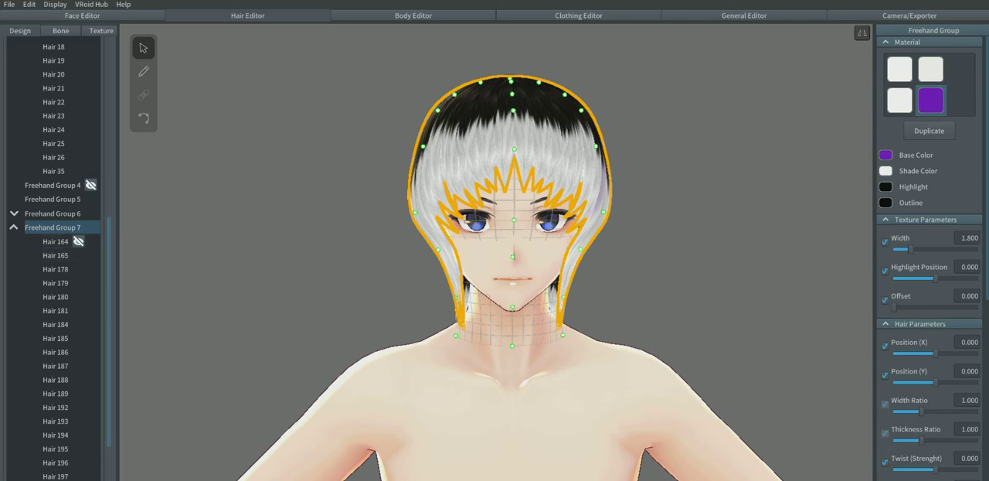
# Step: Pick the strand Hair 164 in Freehand Group 7 and apply the purple material to it
pyautogui.click(55, 241)
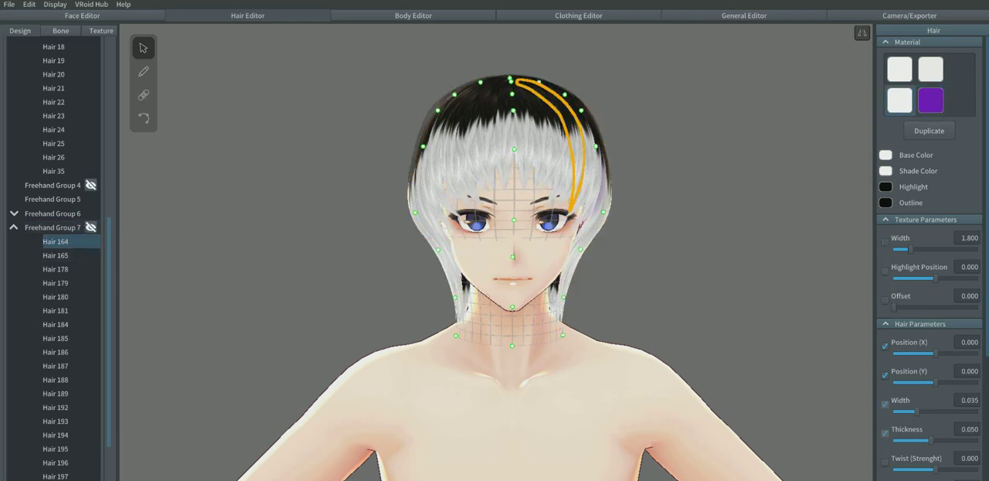
pyautogui.click(52, 227)
pyautogui.click(55, 241)
pyautogui.click(56, 338)
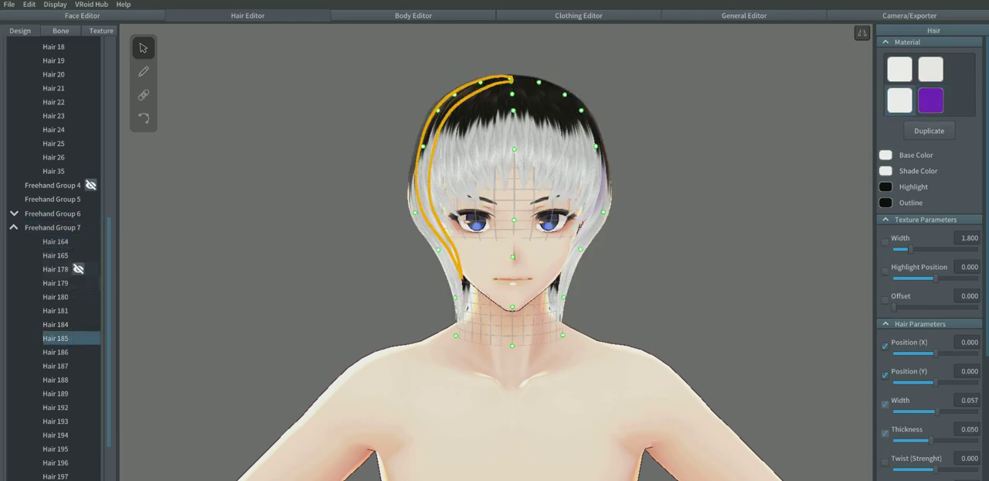
pyautogui.rightClick(56, 273)
pyautogui.click(70, 270)
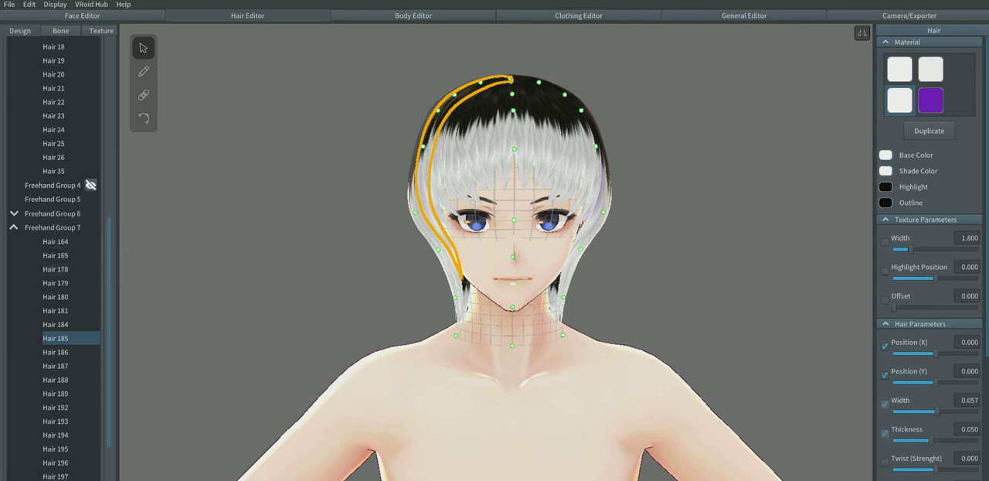
pyautogui.moveTo(494, 270); pyautogui.dragTo(398, 274, button='right')
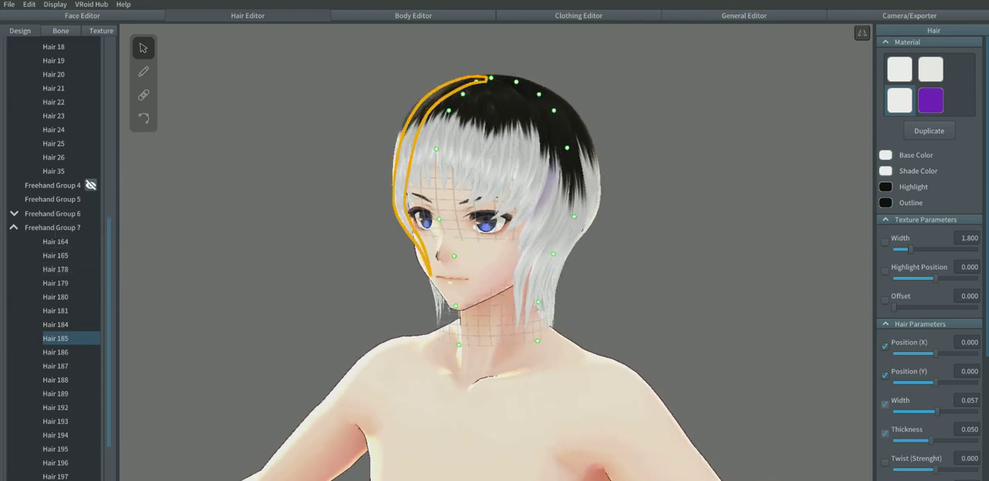
pyautogui.click(53, 227)
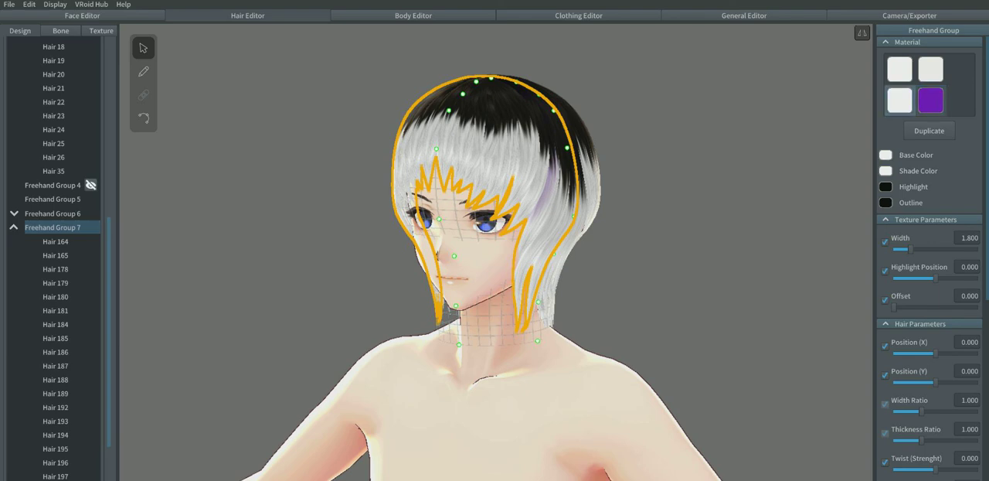
pyautogui.click(56, 241)
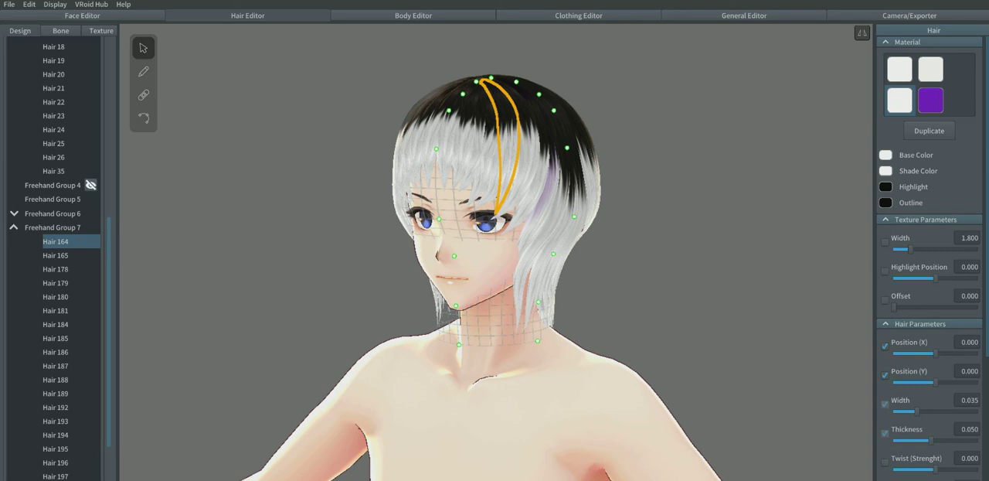
pyautogui.click(931, 99)
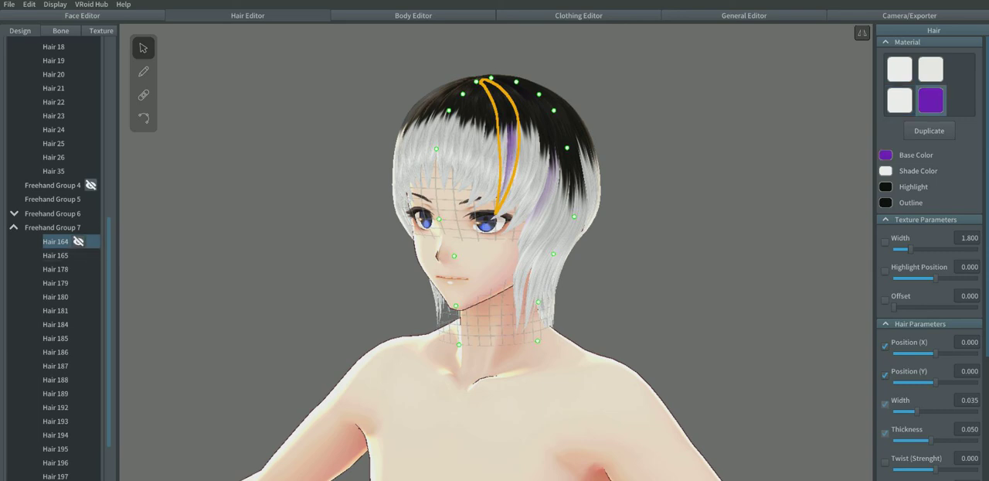
# Step: Reshape the lower guide mesh of Freehand Group 7 so the mirrored side hair ends shorter and curves in towards the neck
pyautogui.click(54, 228)
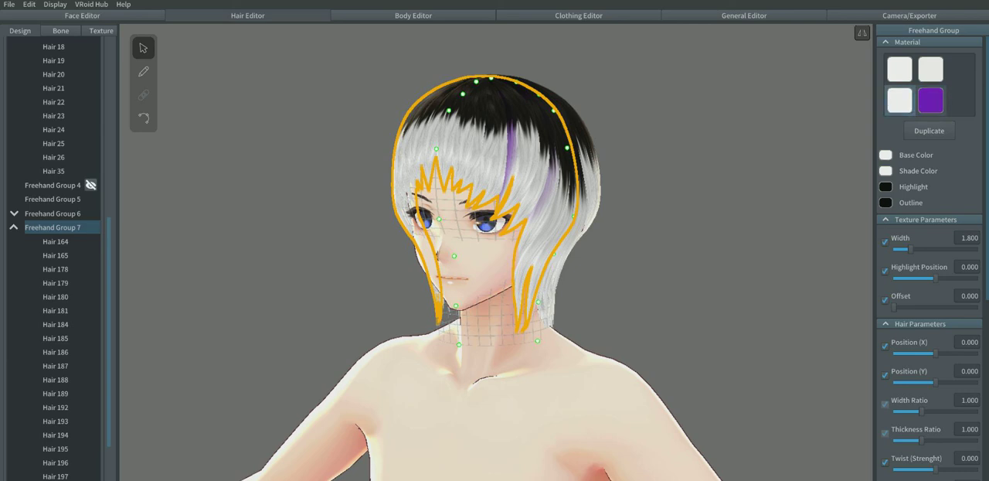
pyautogui.scroll(-1, 495, 251)
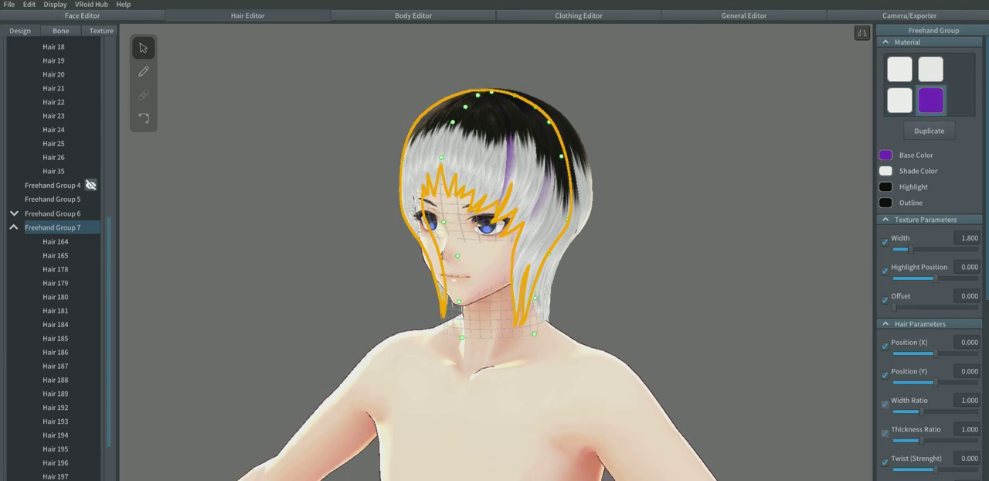
pyautogui.moveTo(496, 251); pyautogui.dragTo(544, 253, button='right')
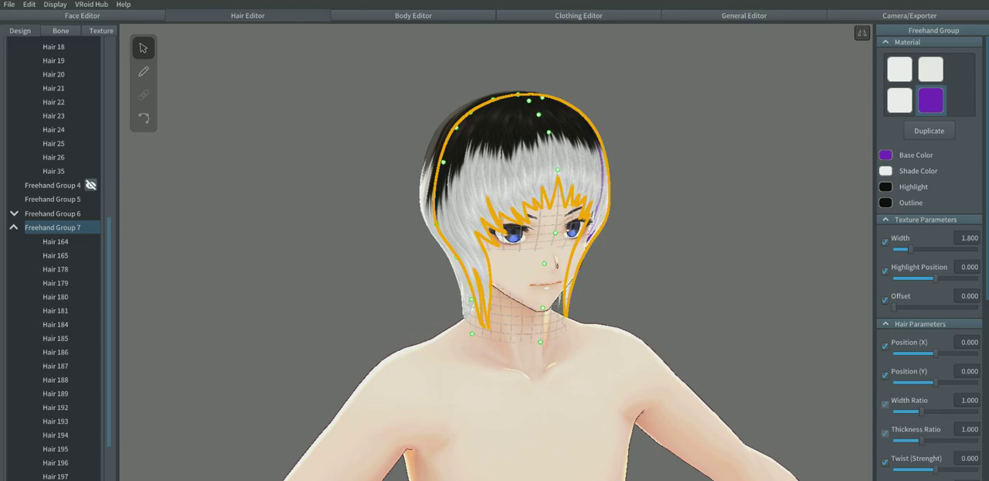
pyautogui.press('Escape')
pyautogui.moveTo(495, 251)
pyautogui.mouseDown(button='right')
pyautogui.moveTo(409, 251)
pyautogui.moveTo(626, 251)
pyautogui.moveTo(487, 251)
pyautogui.mouseUp(button='right')
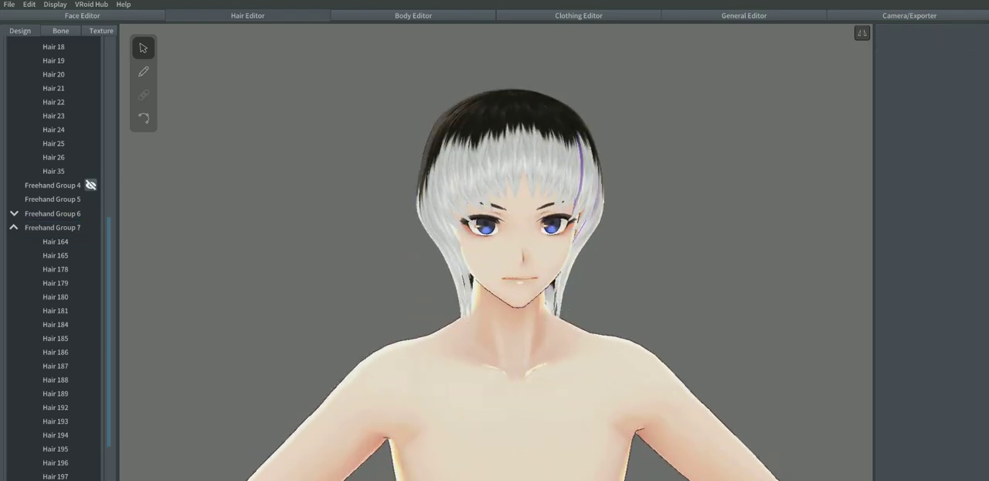
pyautogui.click(52, 228)
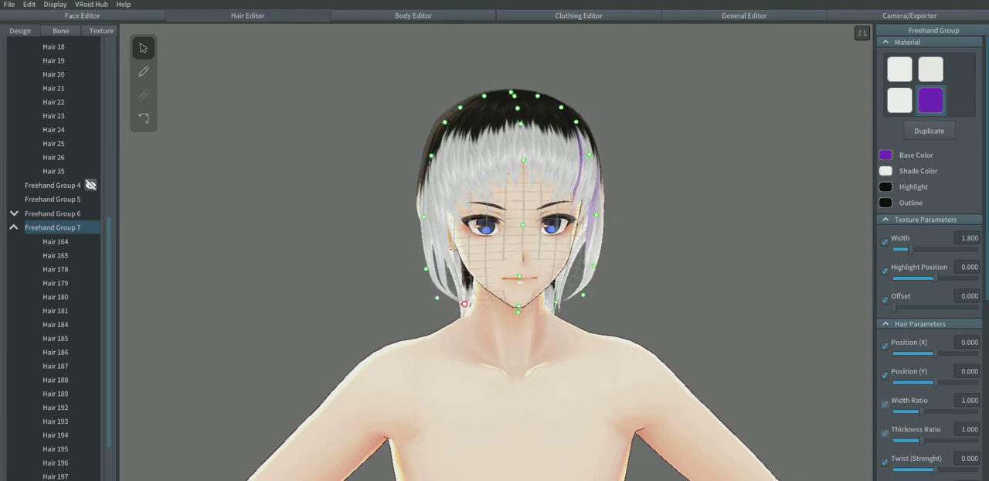
pyautogui.moveTo(466, 308)
pyautogui.mouseDown(button='right')
pyautogui.moveTo(626, 309)
pyautogui.moveTo(139, 309)
pyautogui.mouseUp(button='right')
pyautogui.click(510, 309)
# Step: Adjust the front eye-level guide point of Freehand Group 7 in side view to fit the fringe to the face
pyautogui.moveTo(495, 263); pyautogui.dragTo(510, 289, button='right')
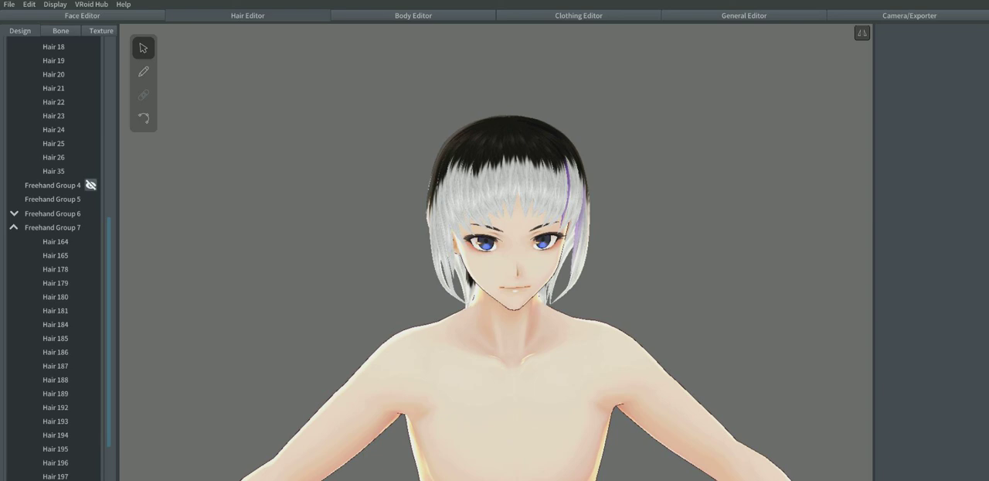
pyautogui.moveTo(510, 310); pyautogui.dragTo(657, 309, button='right')
pyautogui.click(586, 160)
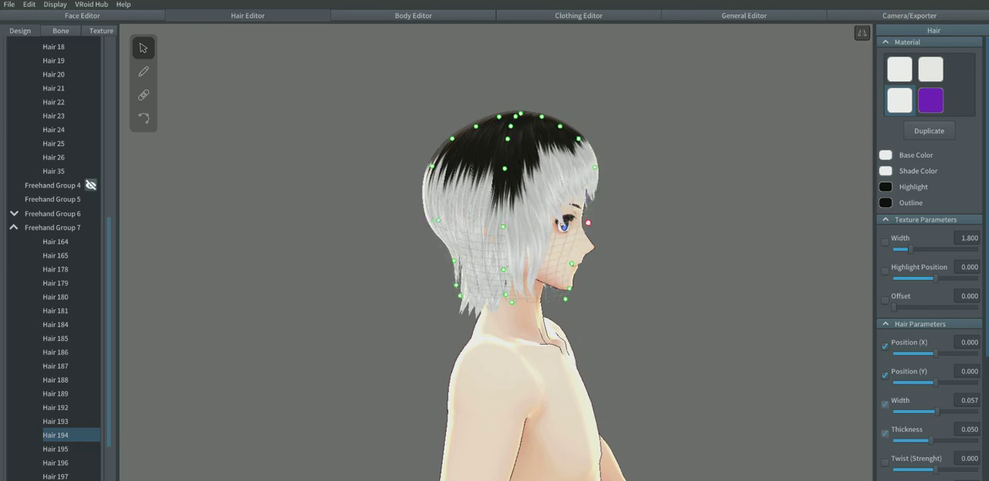
pyautogui.moveTo(574, 155); pyautogui.dragTo(378, 160, button='right')
pyautogui.click(371, 161)
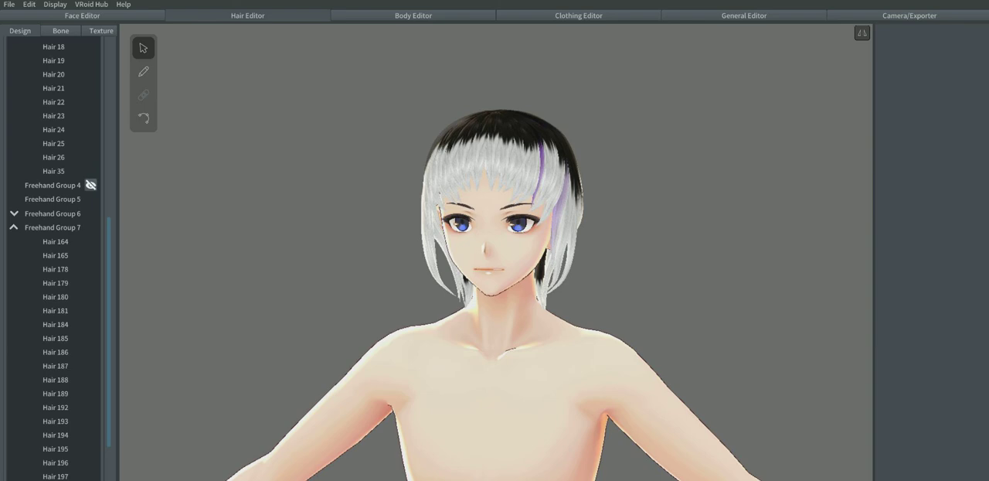
pyautogui.moveTo(541, 232)
pyautogui.mouseDown(button='right')
pyautogui.moveTo(317, 235)
pyautogui.moveTo(544, 234)
pyautogui.mouseUp(button='right')
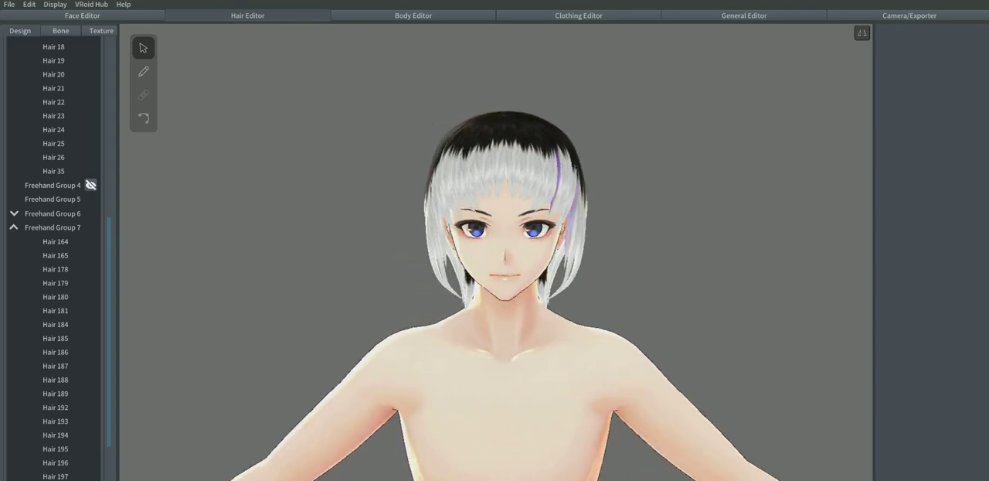
# Step: Try lowering the mirrored temple guide points of Freehand Group 7 to eyebrow height
pyautogui.click(434, 210)
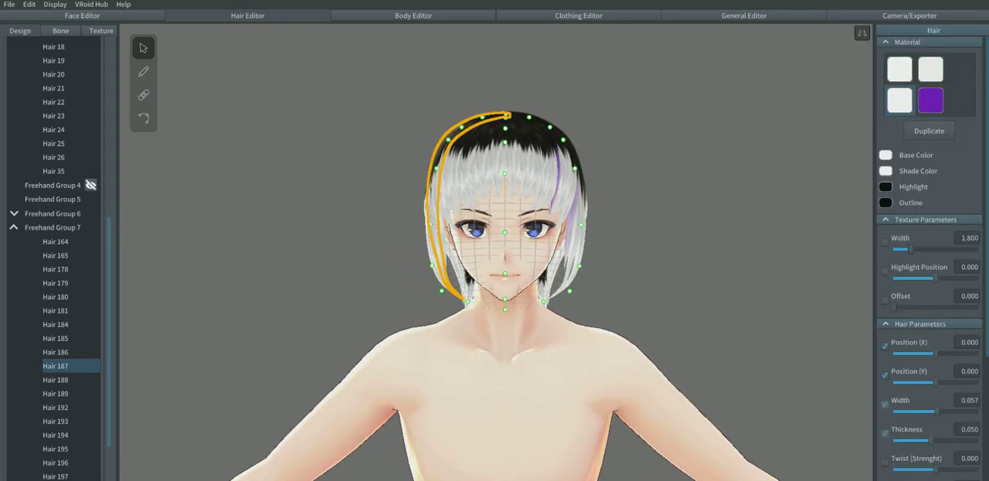
pyautogui.moveTo(437, 167); pyautogui.dragTo(431, 206)
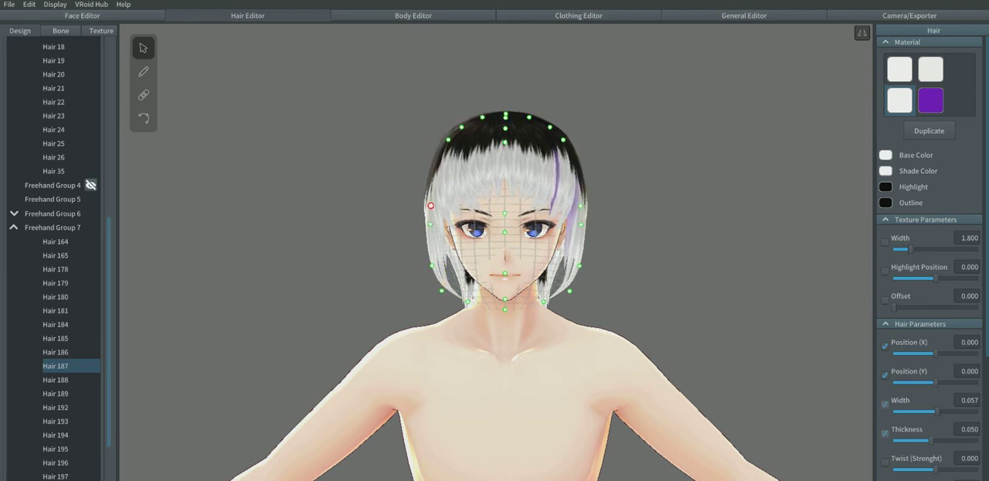
pyautogui.click(393, 207)
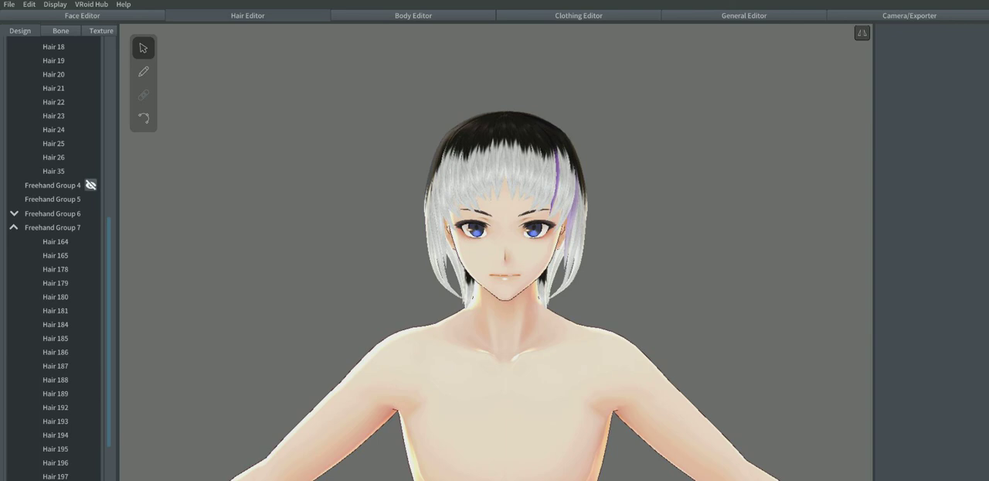
# Step: Raise the mirrored temple guide points of Freehand Group 7 to mid-fringe height and nudge them slightly inward
pyautogui.click(448, 177)
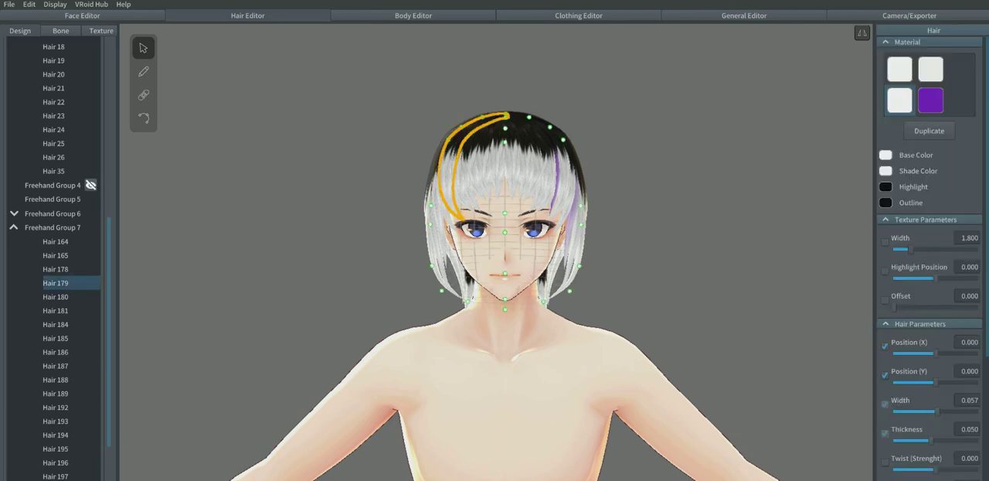
pyautogui.moveTo(431, 206); pyautogui.dragTo(433, 170)
pyautogui.click(379, 170)
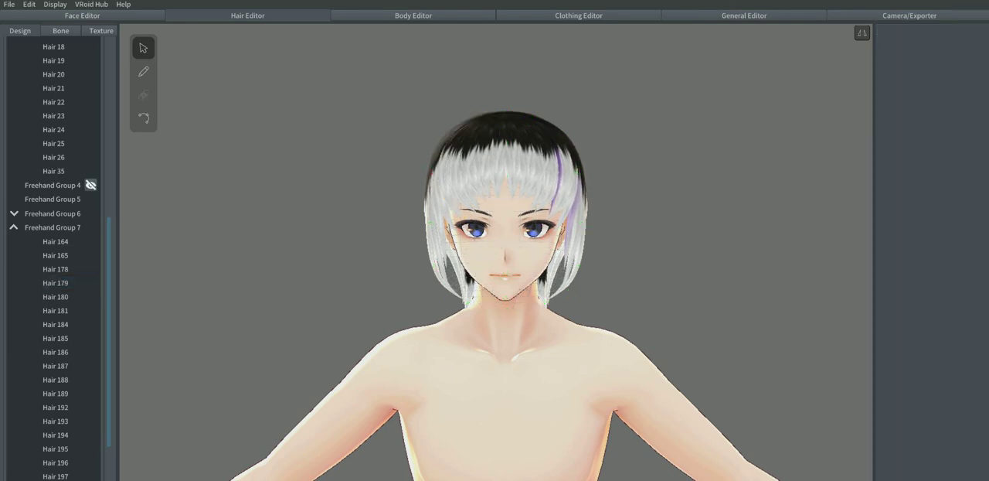
pyautogui.moveTo(379, 170); pyautogui.dragTo(323, 185, button='right')
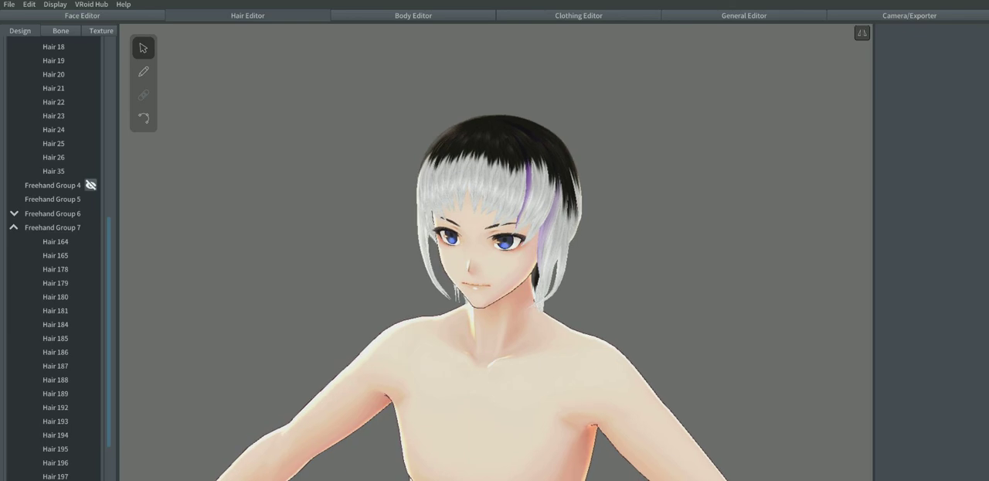
pyautogui.click(547, 185)
pyautogui.moveTo(566, 181); pyautogui.dragTo(563, 180)
pyautogui.click(628, 184)
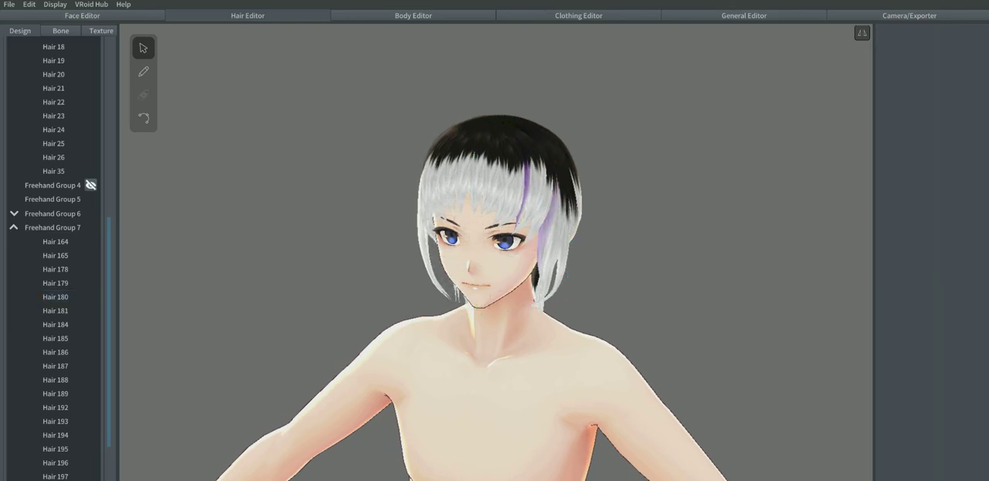
pyautogui.moveTo(628, 184); pyautogui.dragTo(688, 177, button='right')
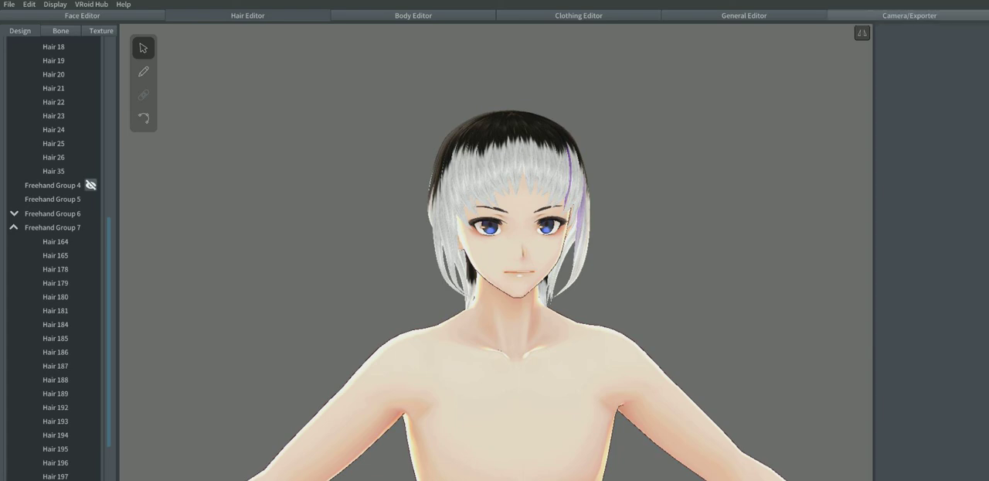
# Step: Start a VRM export of the avatar with both the name and the author set to 1
pyautogui.click(909, 16)
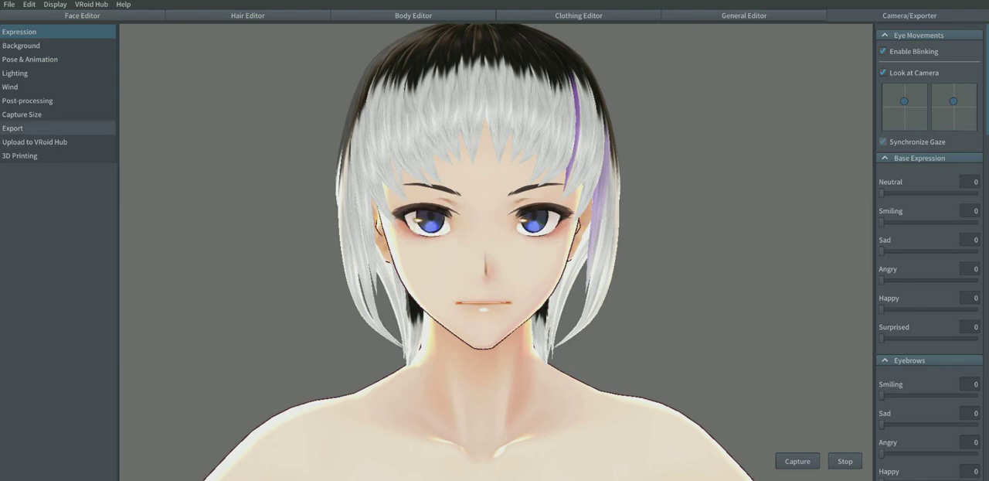
pyautogui.click(46, 128)
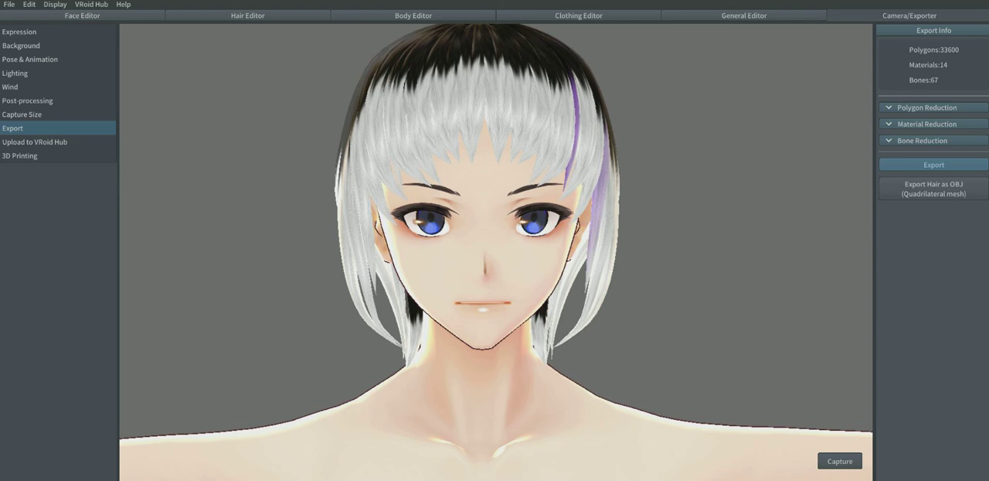
pyautogui.click(934, 165)
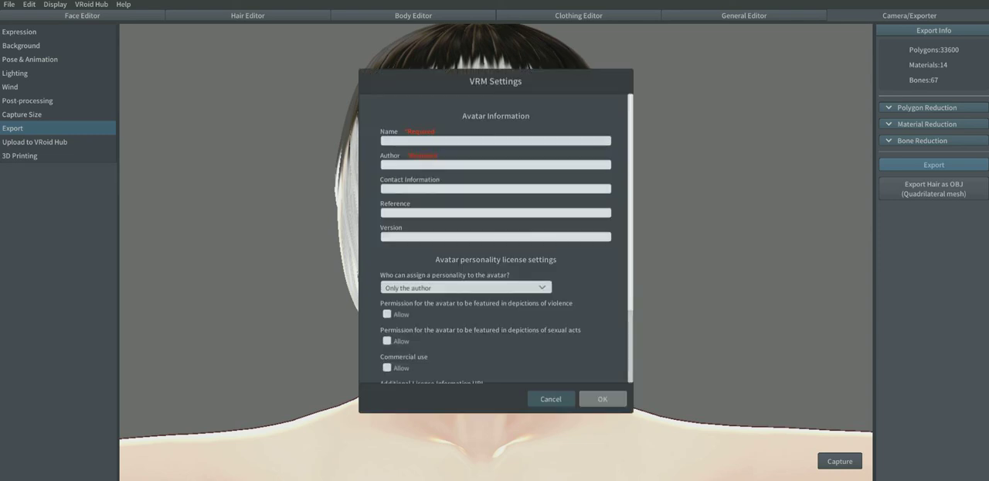
pyautogui.click(384, 140)
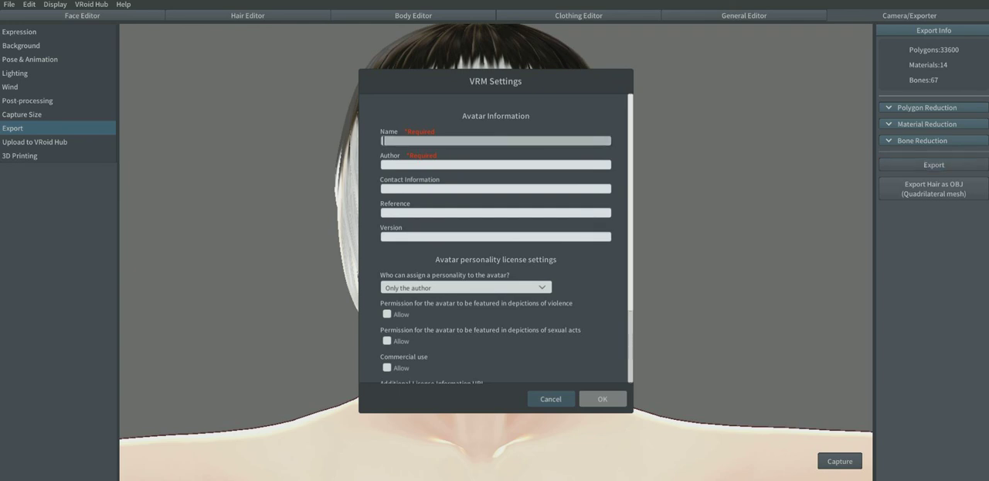
pyautogui.click(385, 164)
pyautogui.write('1')
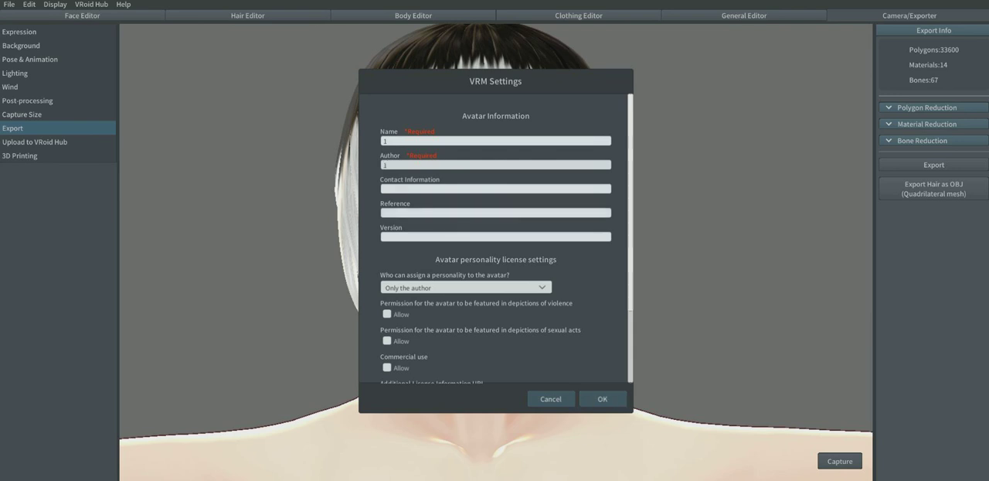
pyautogui.click(603, 399)
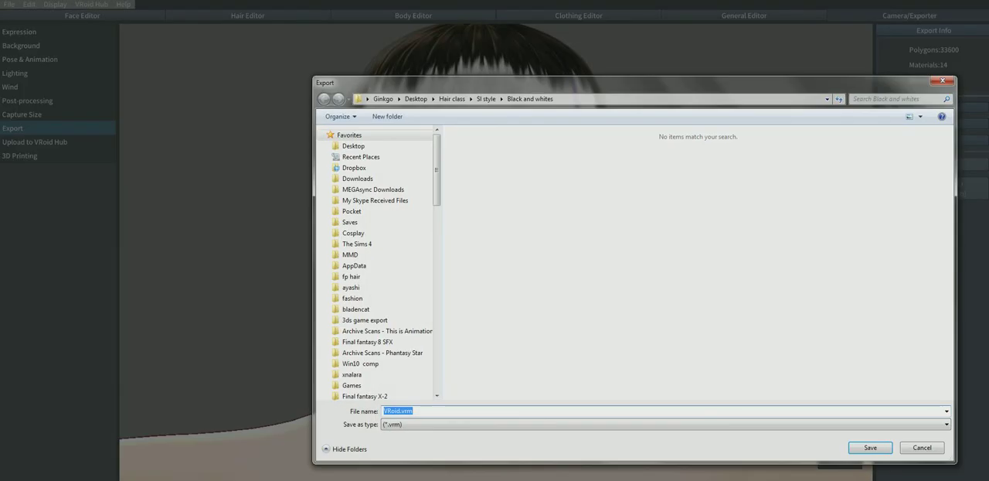
# Step: Save the exported VRM file in the Hair class folder on the Desktop
pyautogui.click(353, 146)
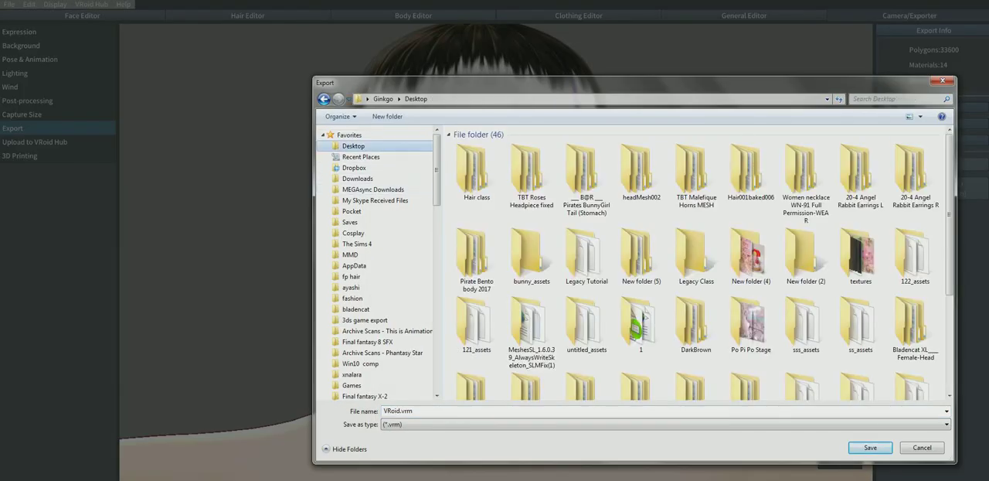
pyautogui.doubleClick(472, 174)
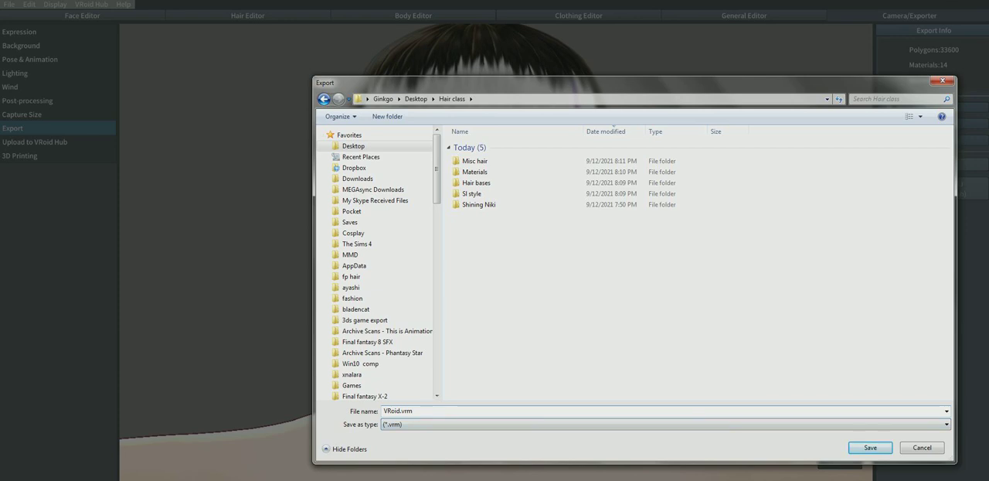
pyautogui.click(665, 424)
pyautogui.click(664, 434)
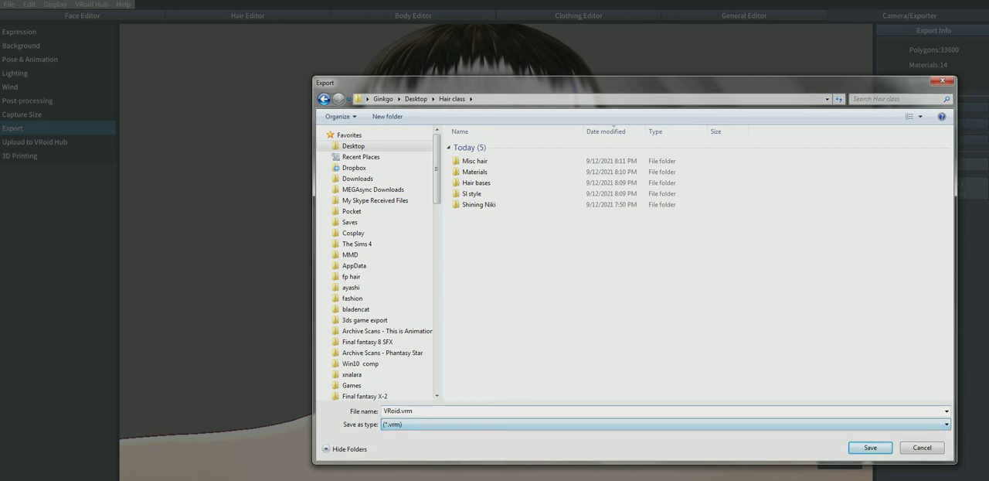
pyautogui.click(665, 411)
pyautogui.click(400, 411)
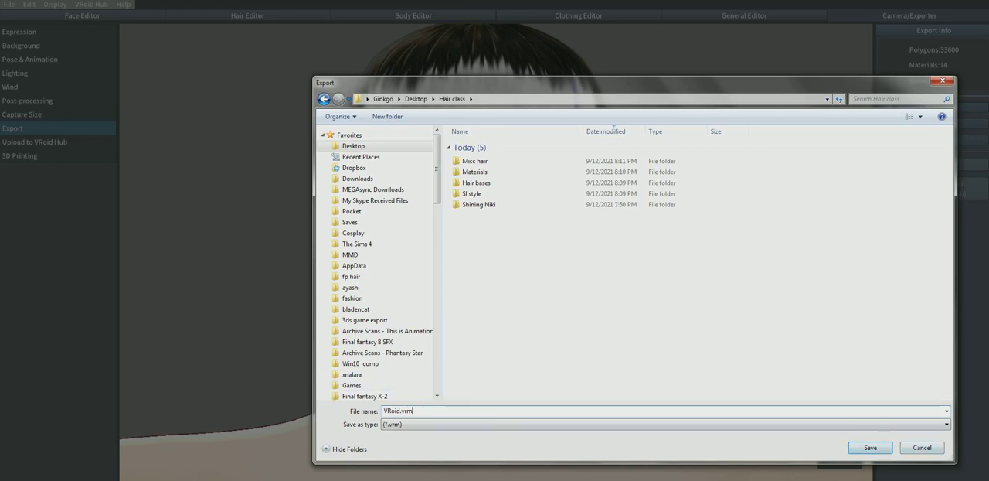
pyautogui.press('Return')
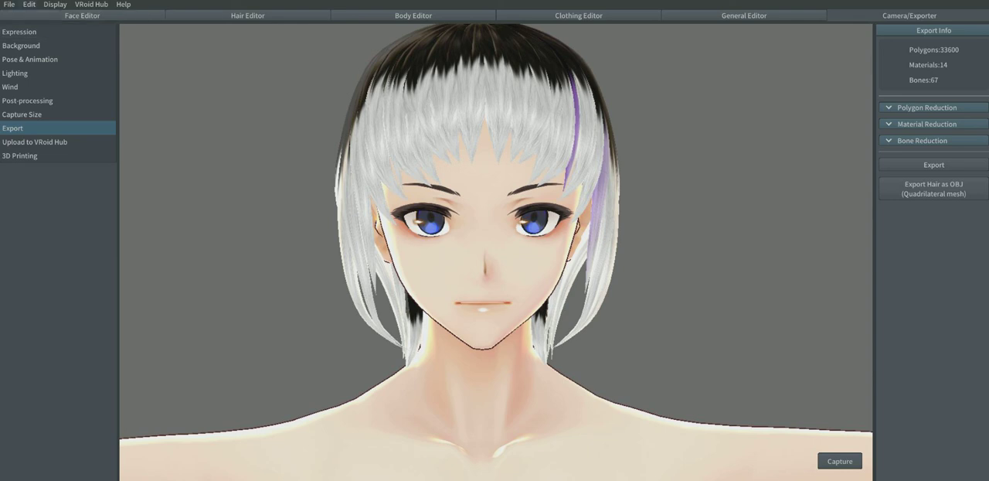
# Step: Save a copy of the project under the avatar name 22
pyautogui.click(9, 4)
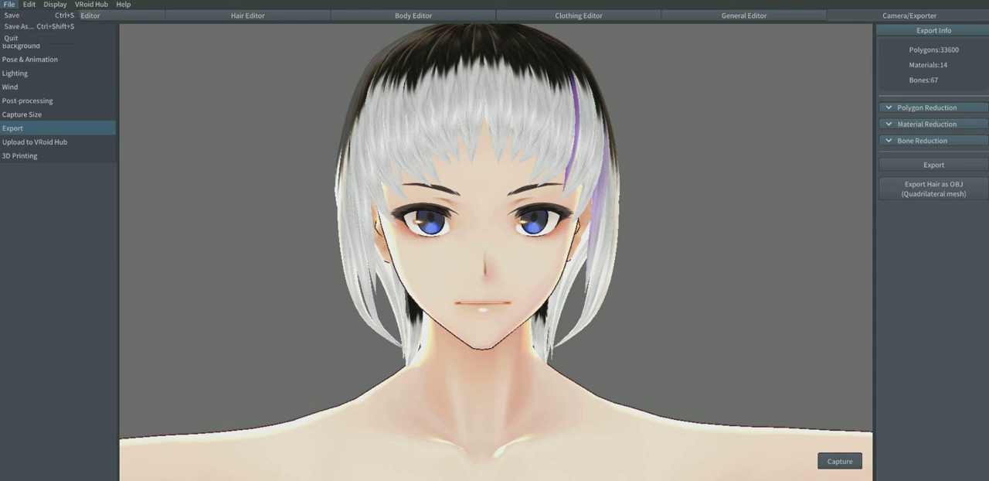
pyautogui.click(19, 26)
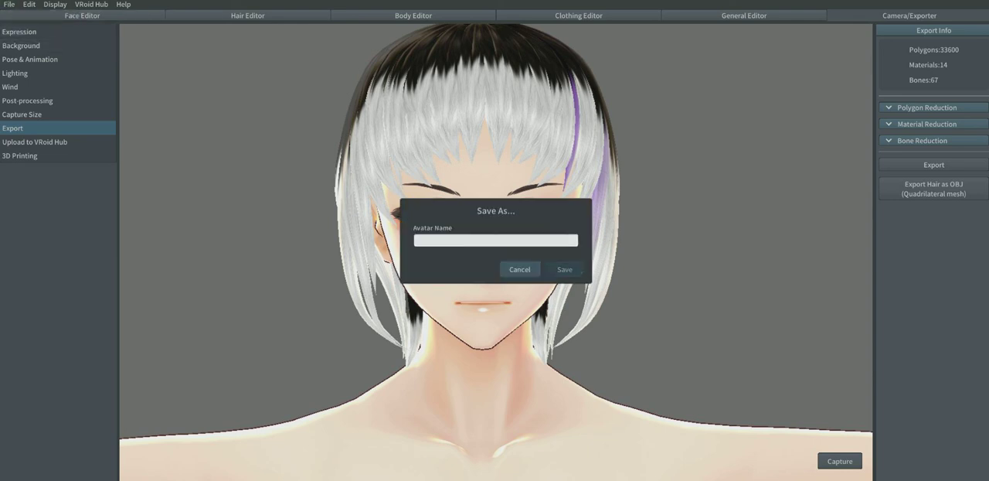
pyautogui.write('22')
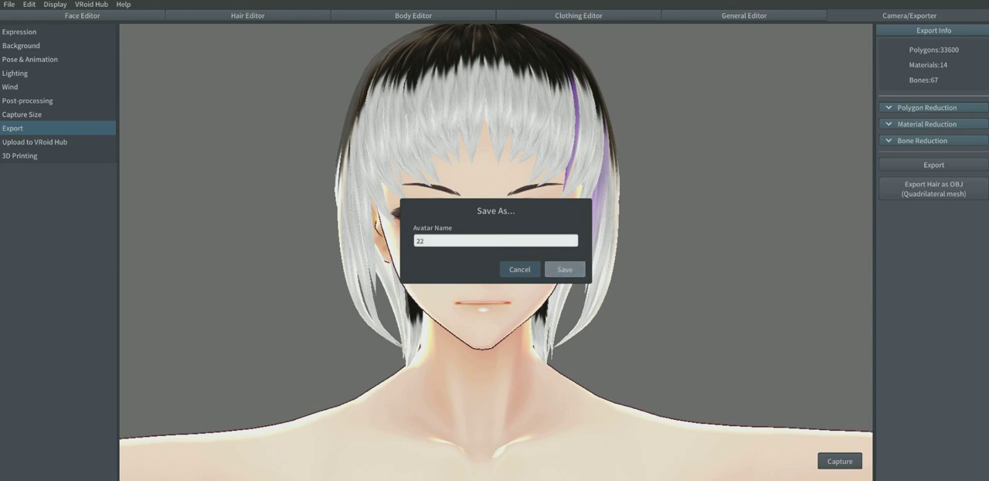
pyautogui.press('Return')
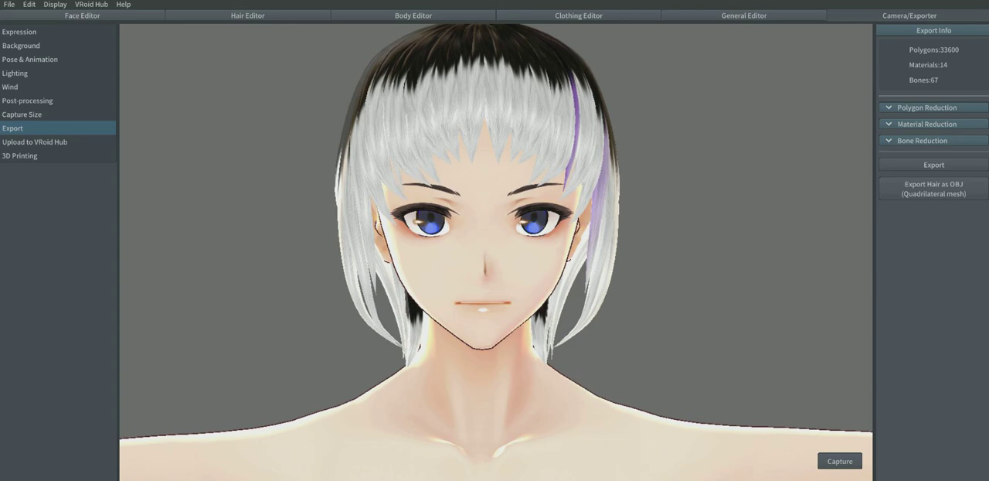
pyautogui.moveTo(494, 248); pyautogui.dragTo(186, 259, button='right')
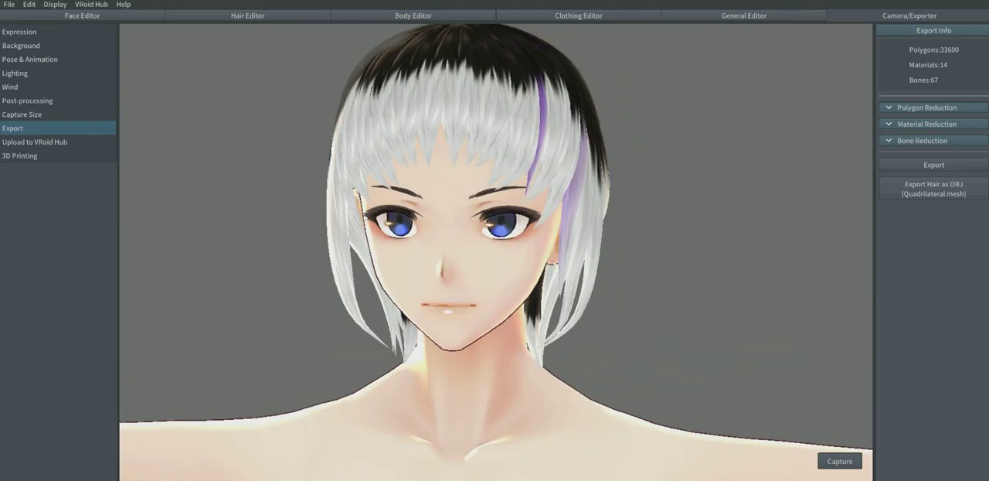